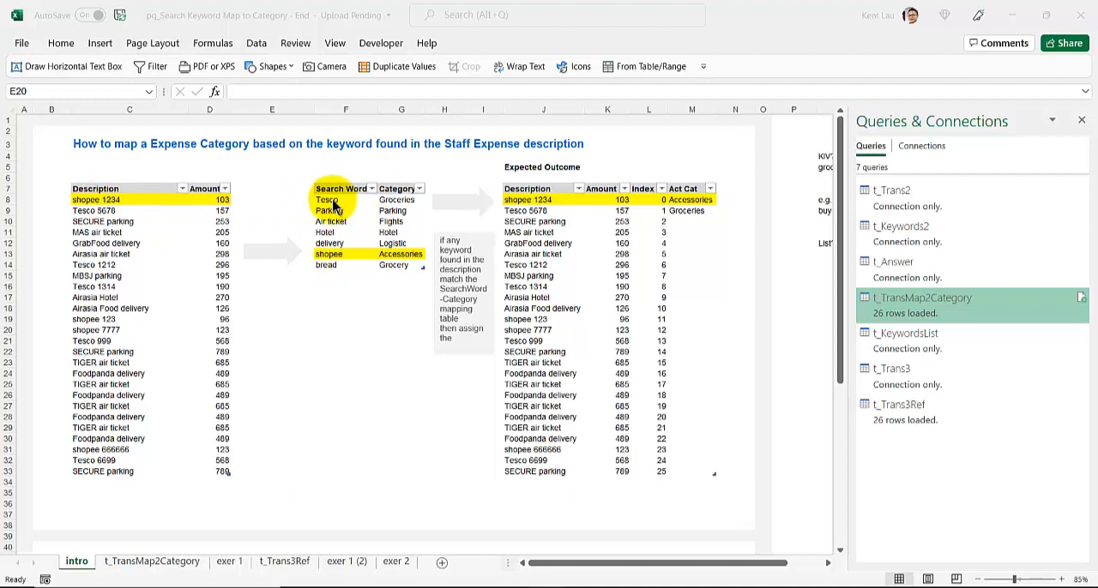
pyautogui.click(322, 307)
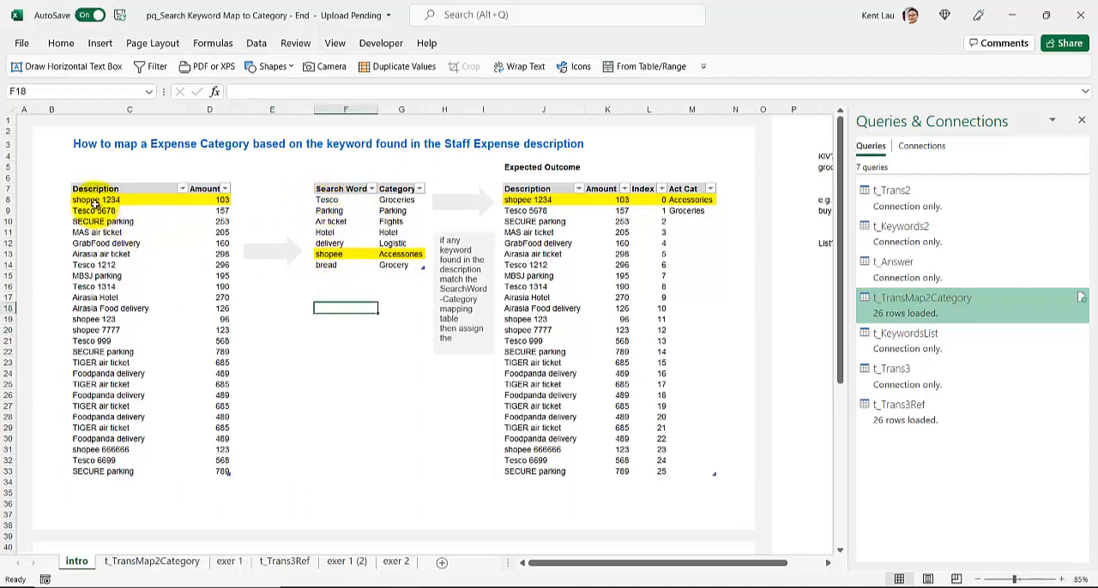
pyautogui.click(96, 200)
pyautogui.click(294, 320)
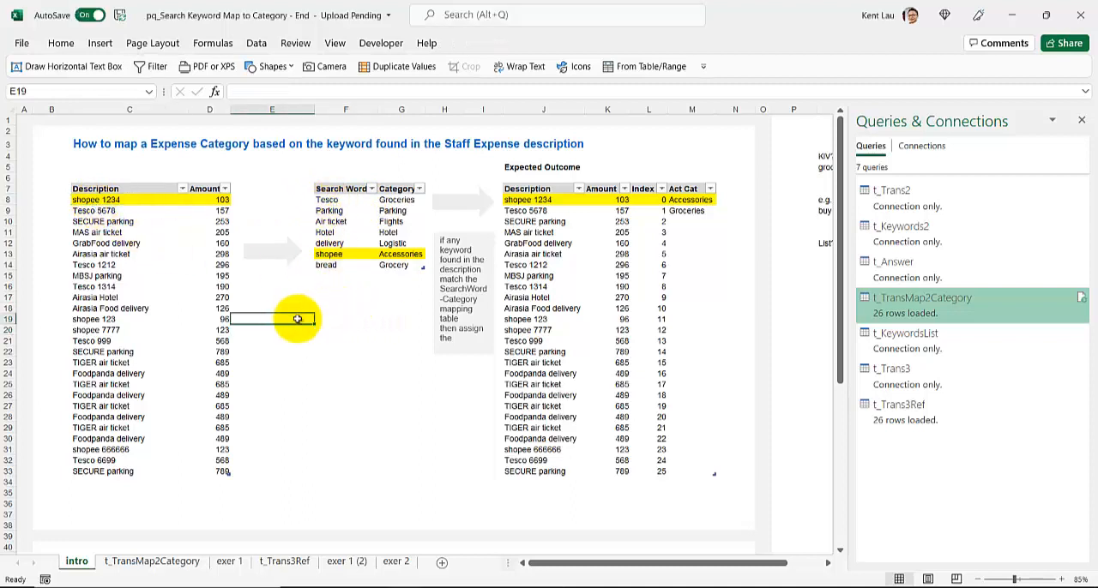
pyautogui.click(349, 321)
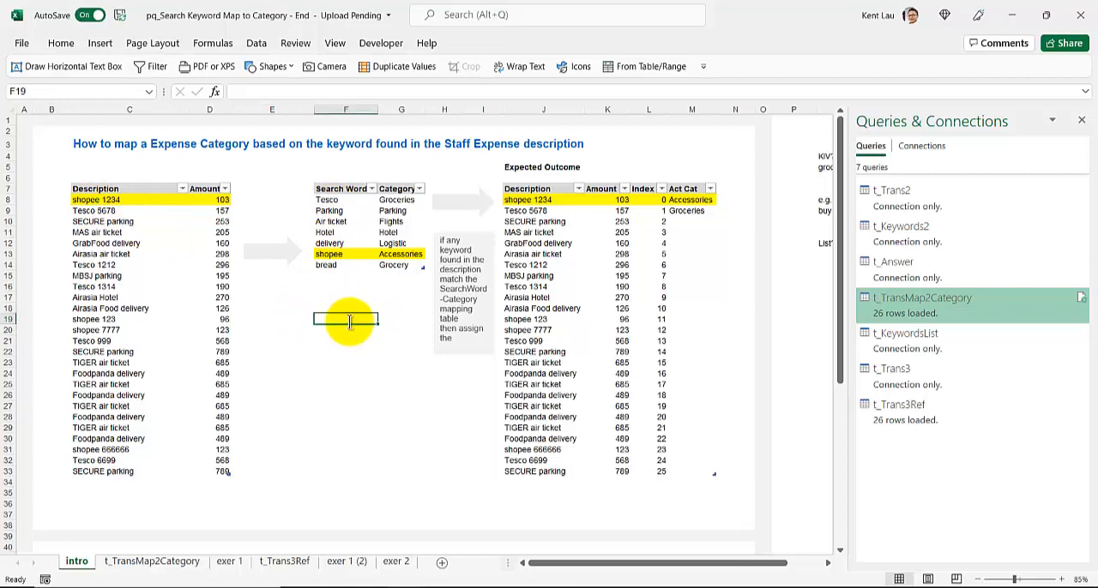
pyautogui.write('S')
pyautogui.press('Down')
pyautogui.press('Down')
pyautogui.press('Left')
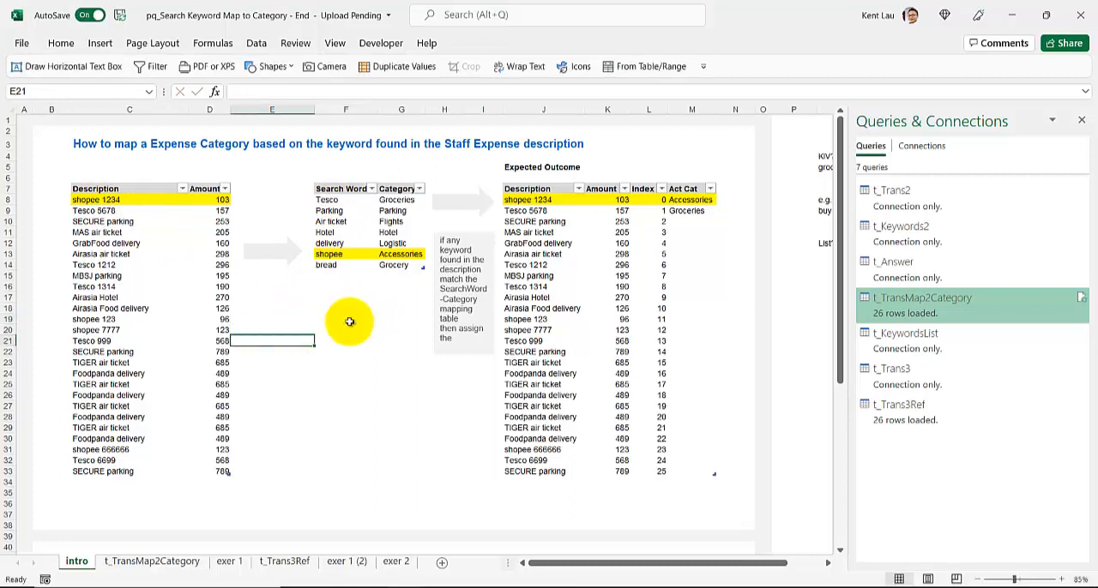
pyautogui.press('Right')
pyautogui.press('Up')
pyautogui.press('Left')
pyautogui.write('Step ')
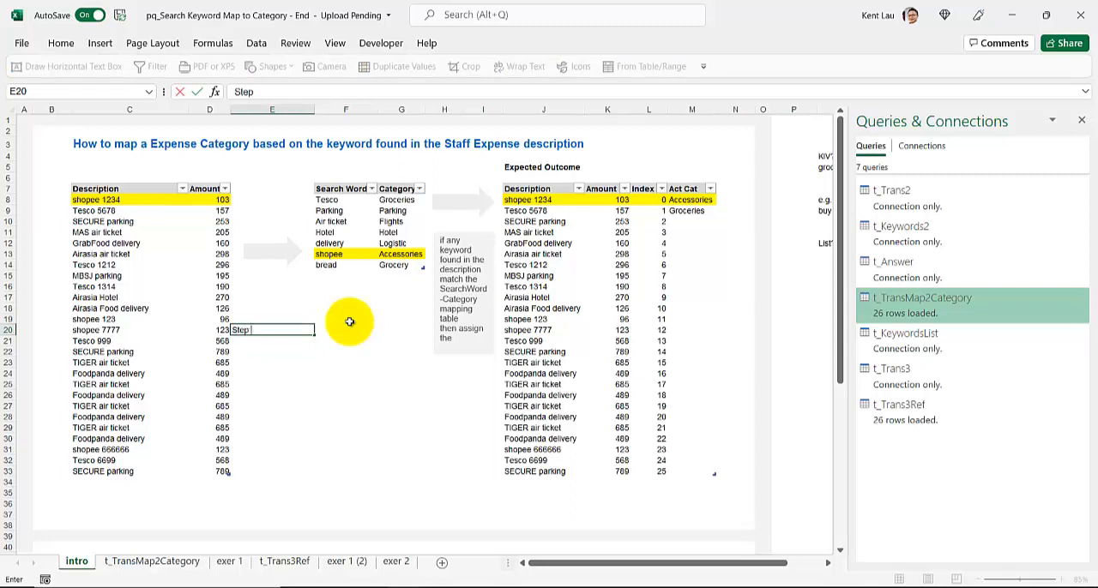
pyautogui.write('1.')
pyautogui.press('Tab')
pyautogui.write('Check')
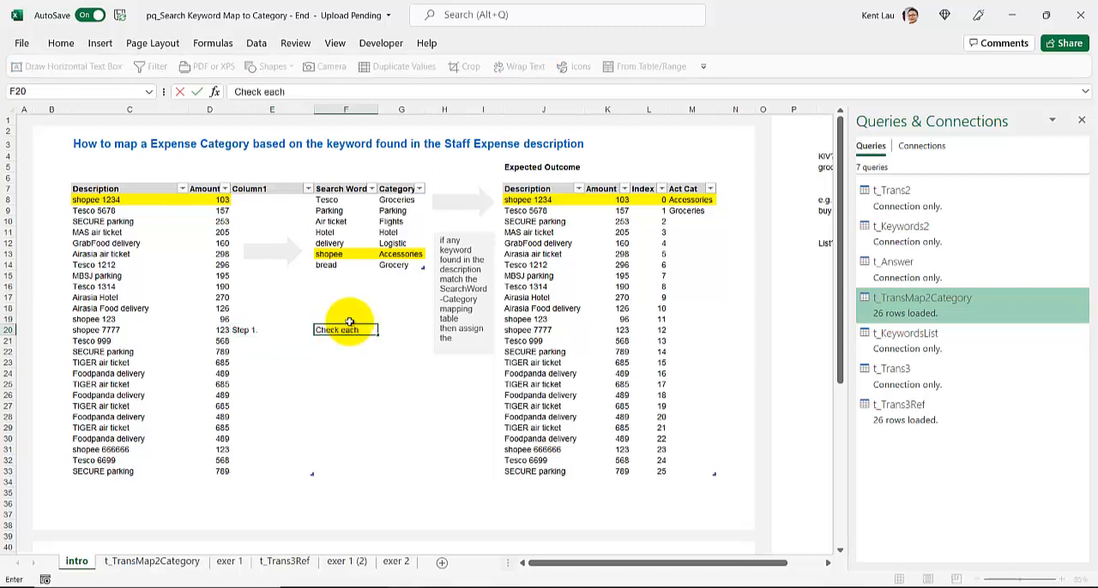
pyautogui.hotkey('ctrl', 'z')
pyautogui.hotkey('ctrl', 'z')
pyautogui.hotkey('ctrl', 'z')
pyautogui.moveTo(296, 331); pyautogui.dragTo(354, 331)
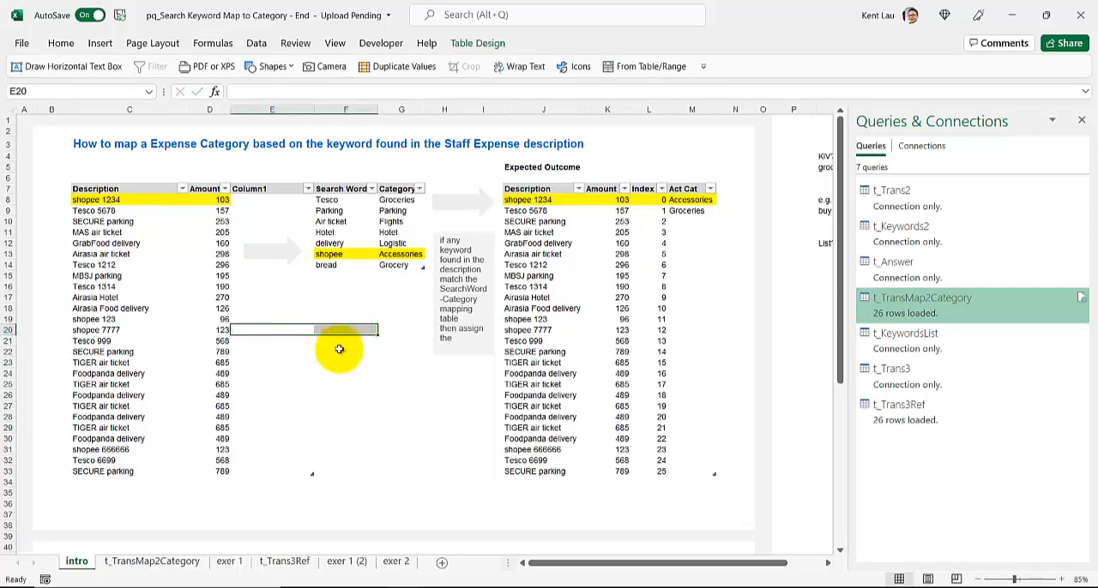
pyautogui.press('Delete')
pyautogui.click(331, 394)
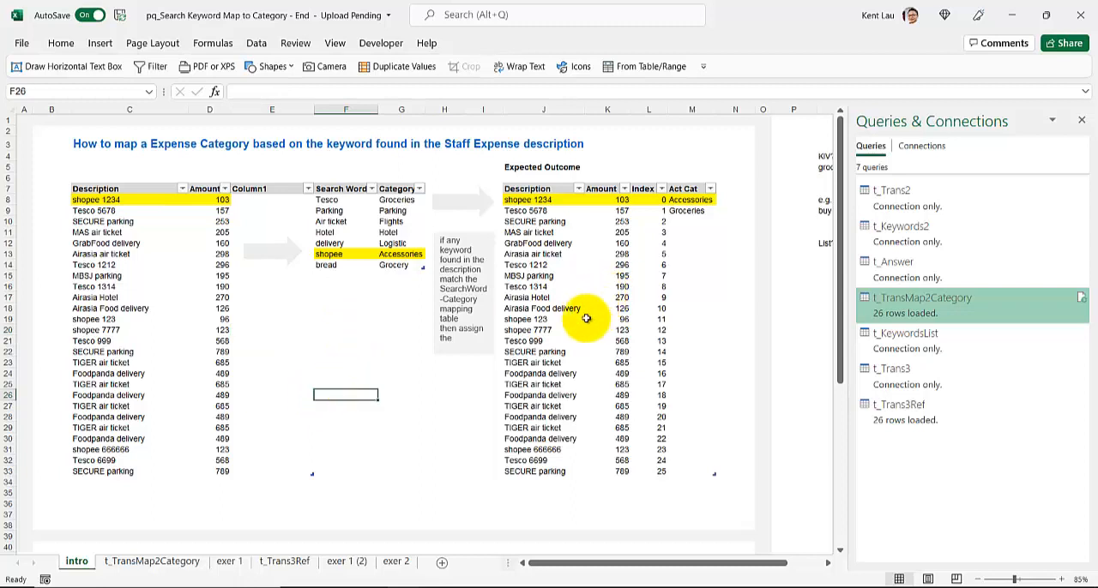
# - Enter "Step 1." in E35 and "Check each row in Description column" in F35
pyautogui.click(268, 491)
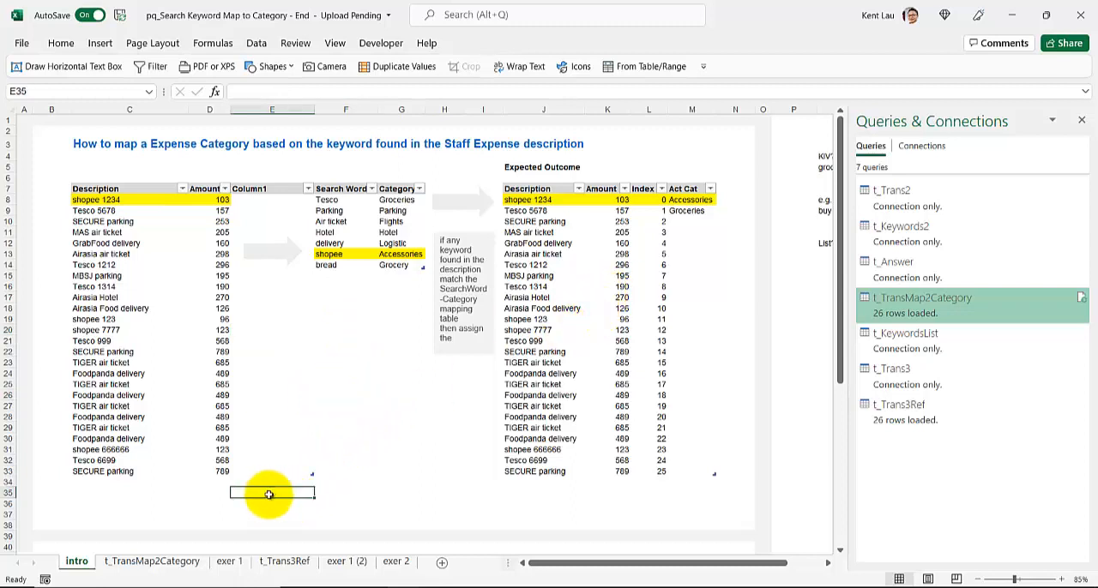
pyautogui.write('Sep')
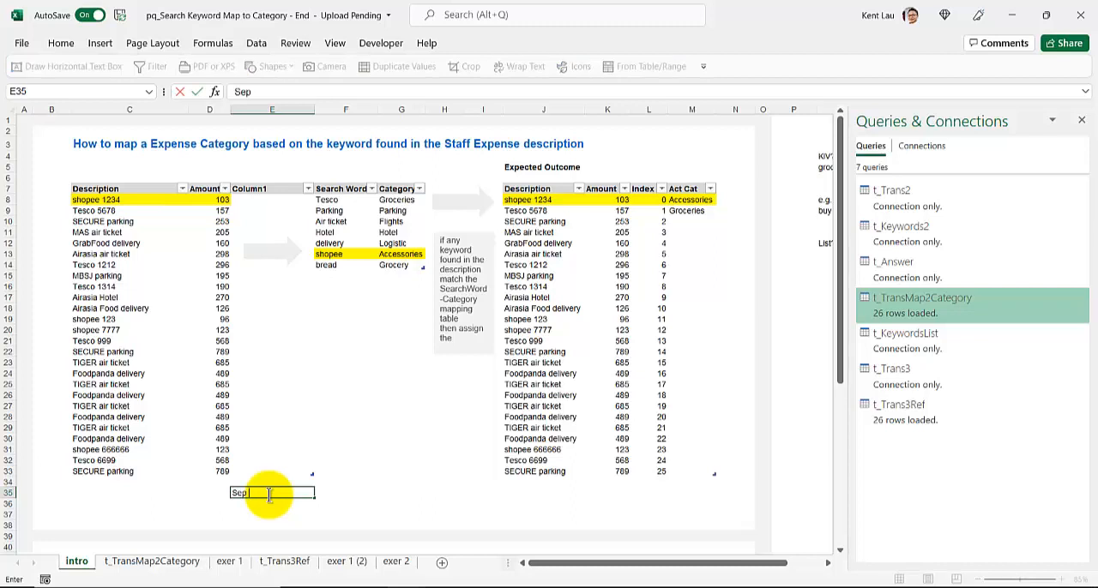
pyautogui.write('p 1')
pyautogui.press('Tab')
pyautogui.write('Check')
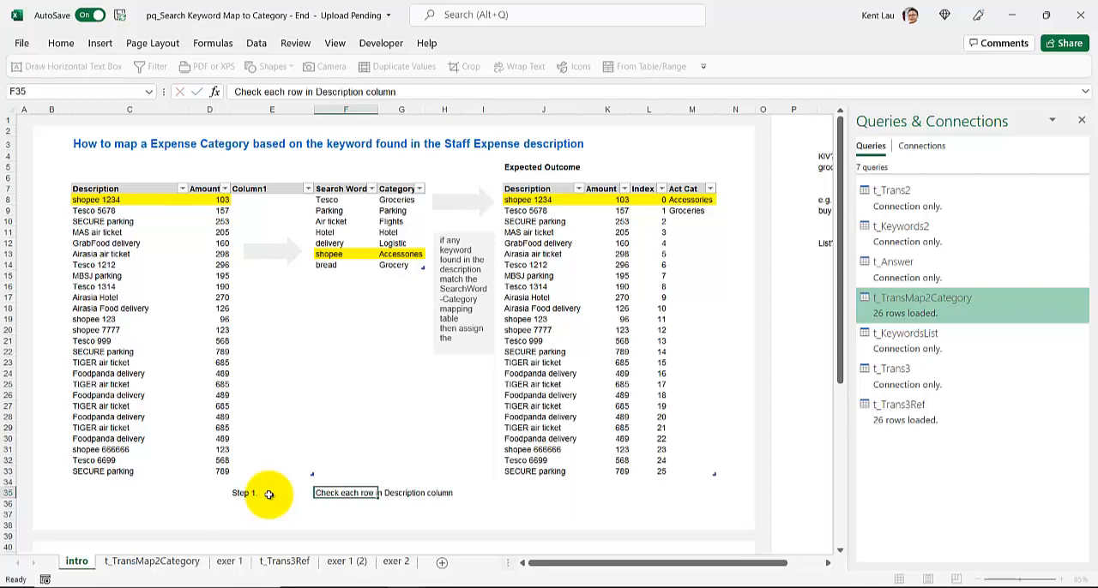
pyautogui.press('Return')
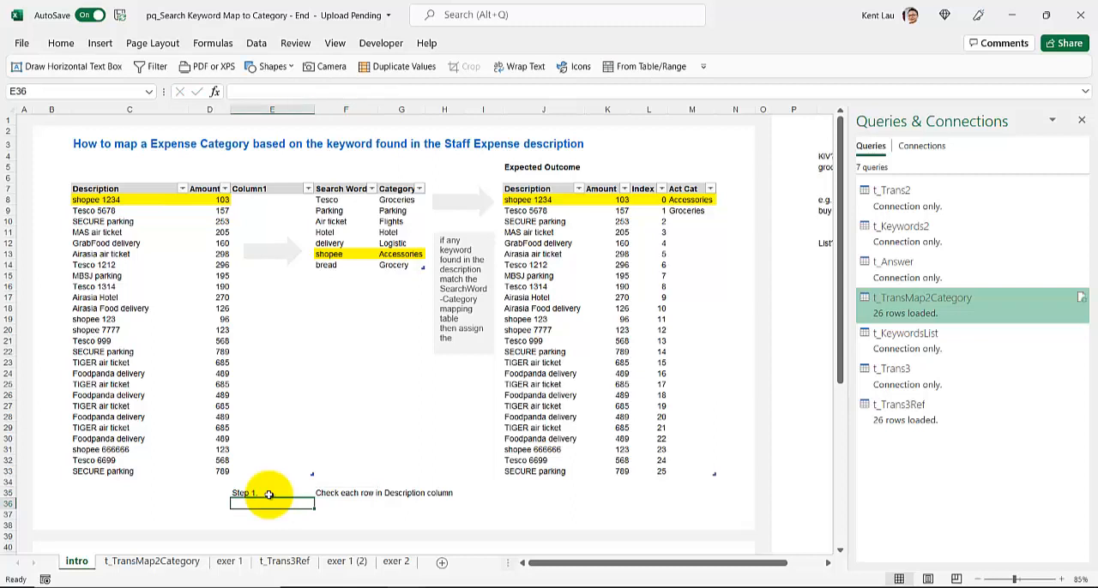
# - Enter "Step 2." in E36 and "Take that description and check one by one at the Expense Category table" in F36
pyautogui.write('Step 1.')
pyautogui.press('Tab')
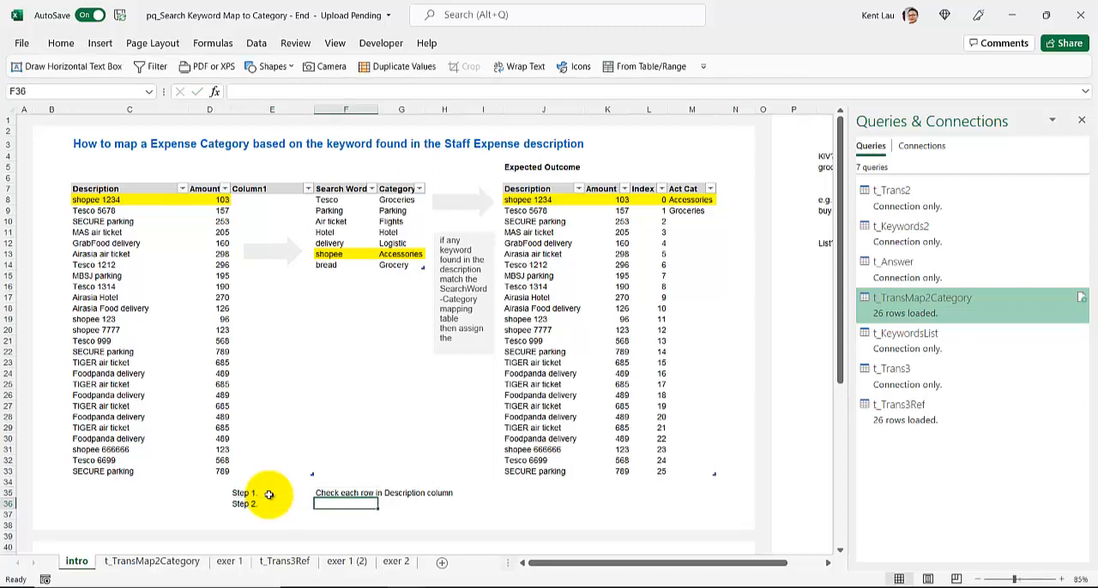
pyautogui.write('Take tha')
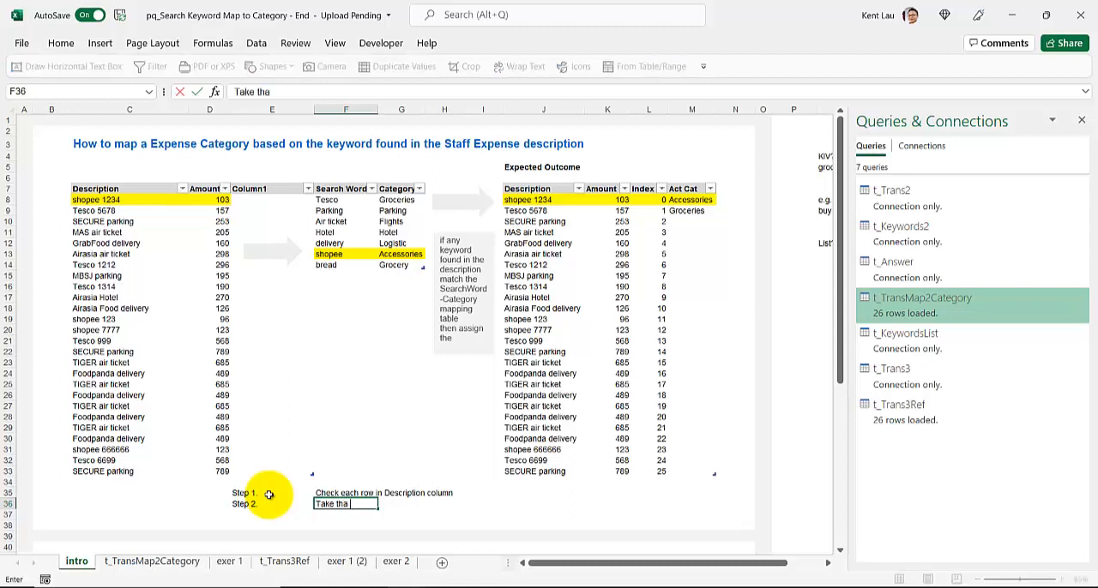
pyautogui.write('t description a')
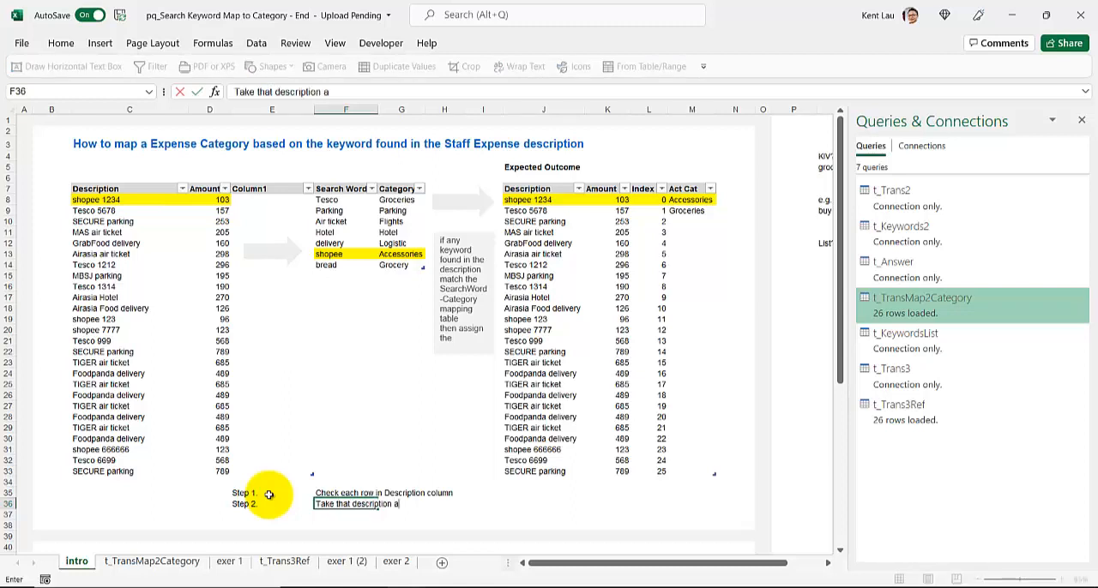
pyautogui.write('nd check one by one at the Expense Category table')
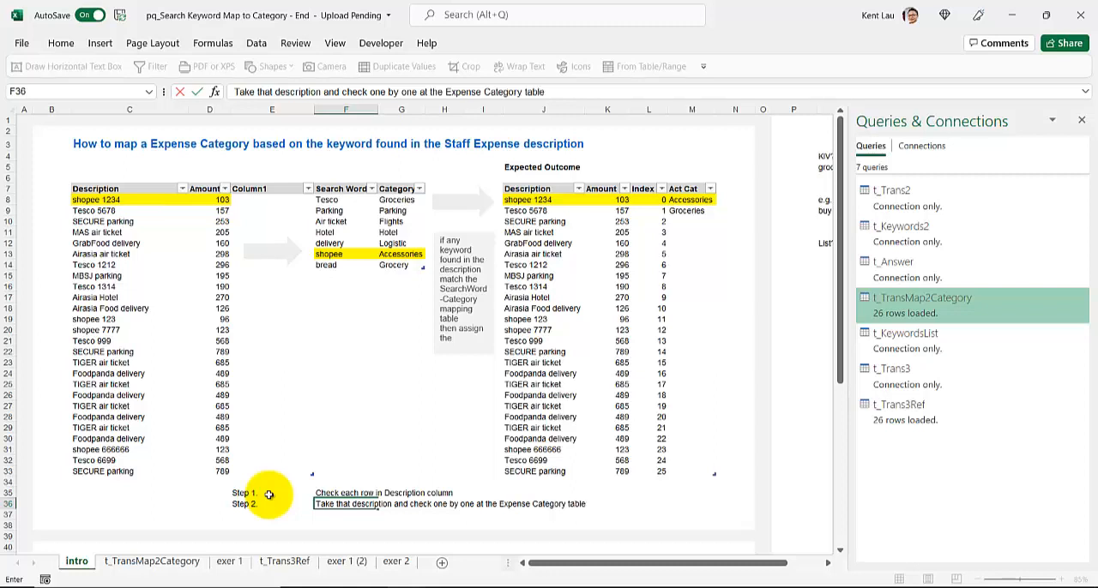
pyautogui.press('Return')
# - Enter "if there is match, return the Category" in F37 and label that row "Step 3." in E37
pyautogui.press('Right')
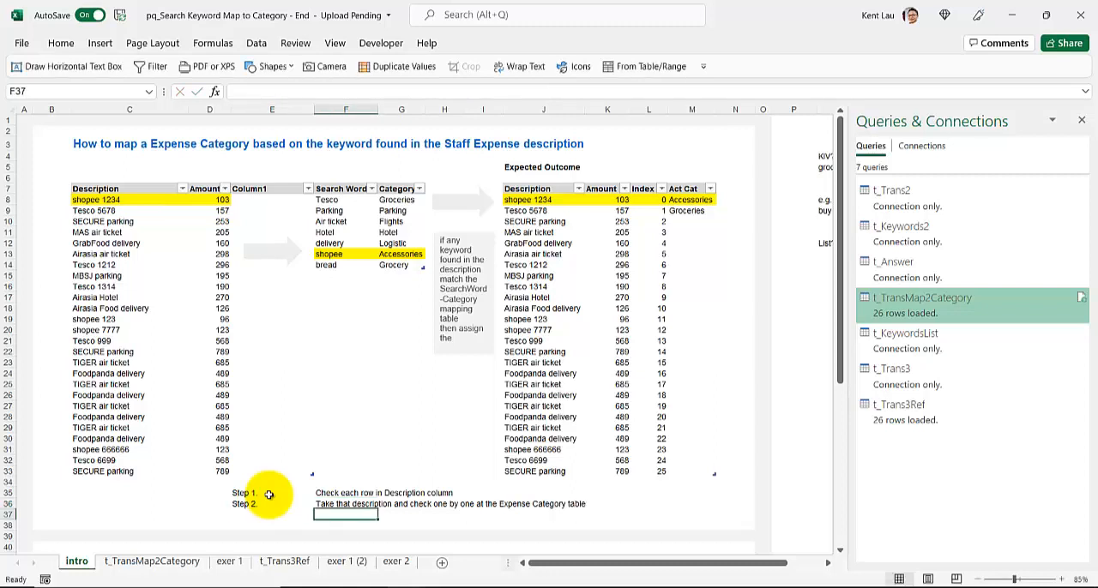
pyautogui.write('if')
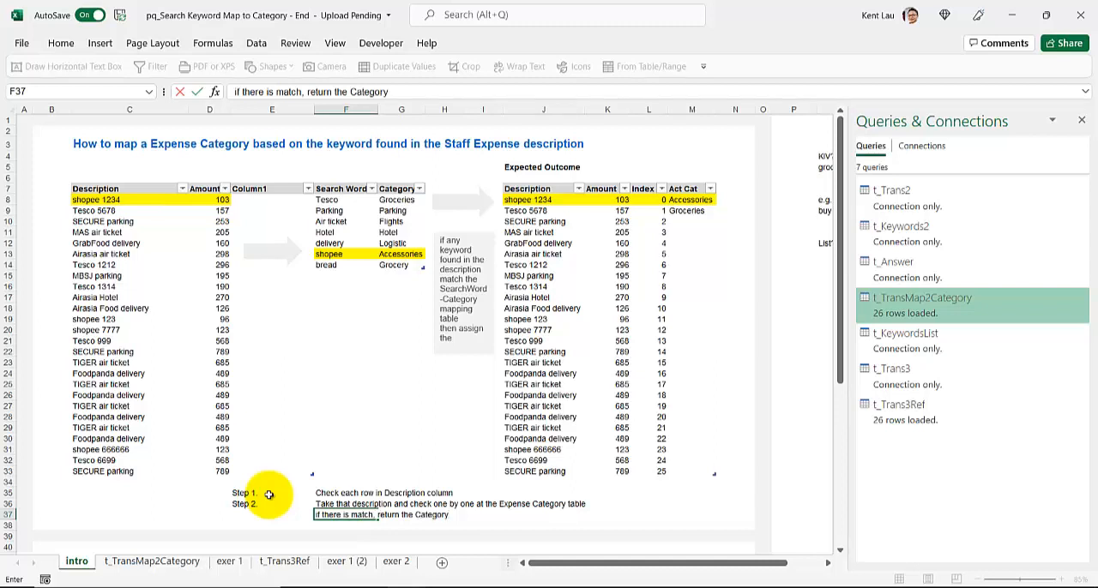
pyautogui.click(268, 500)
pyautogui.hotkey('ctrl', 'c')
pyautogui.press('Down')
pyautogui.hotkey('ctrl', 'v')
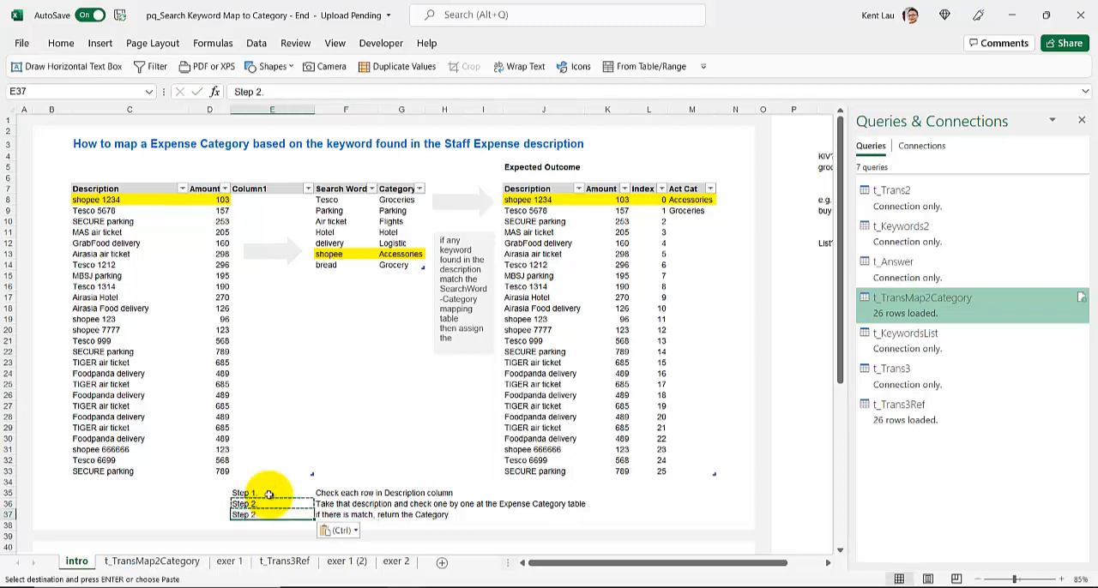
pyautogui.doubleClick(255, 514)
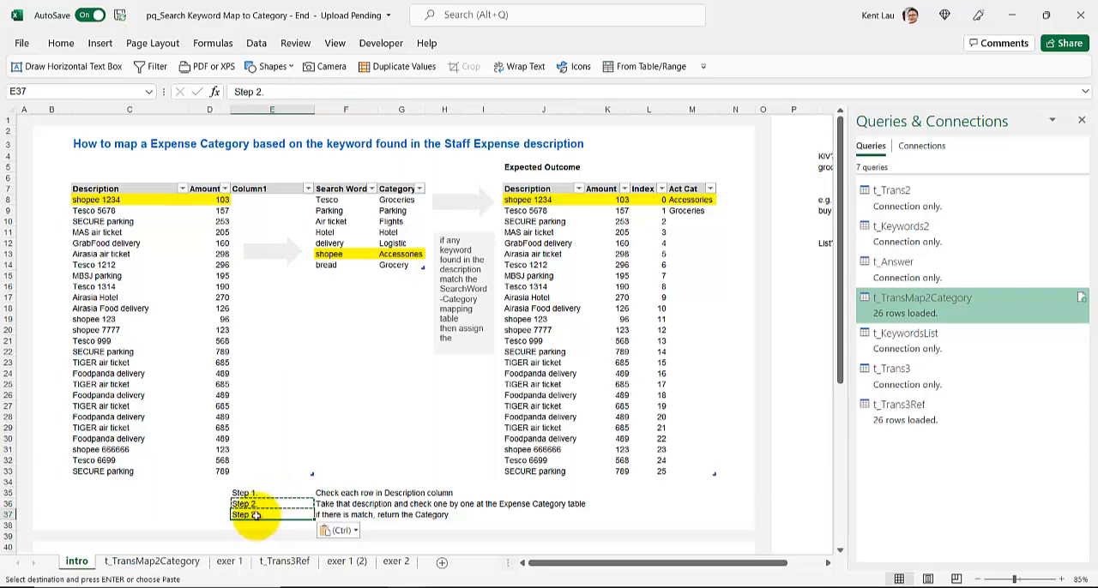
pyautogui.doubleClick(245, 515)
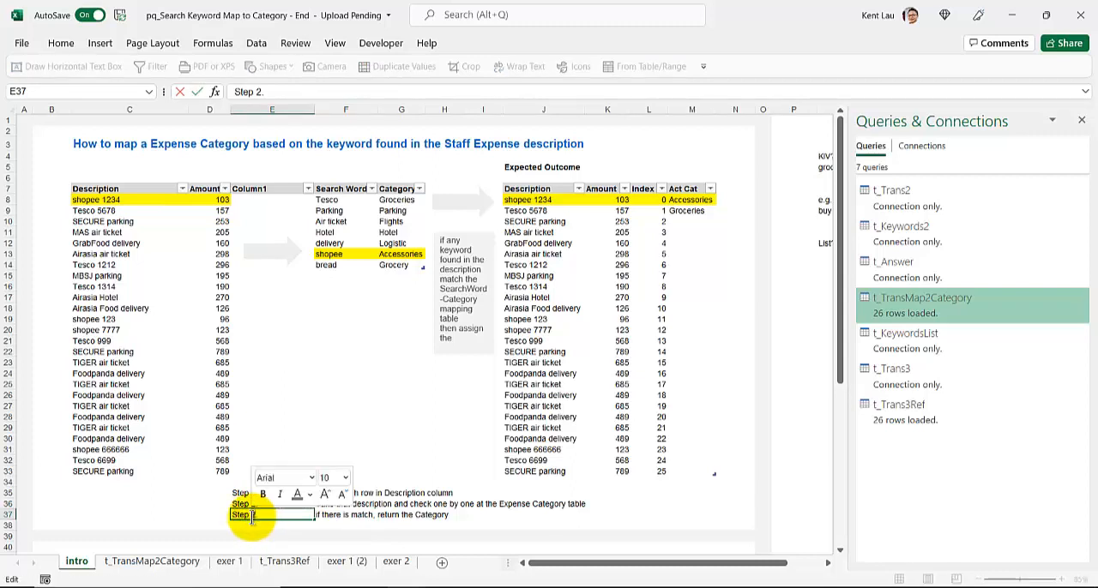
pyautogui.write('3')
# - Title the search word table "Expense Category" in cell F5
pyautogui.click(275, 165)
pyautogui.click(339, 164)
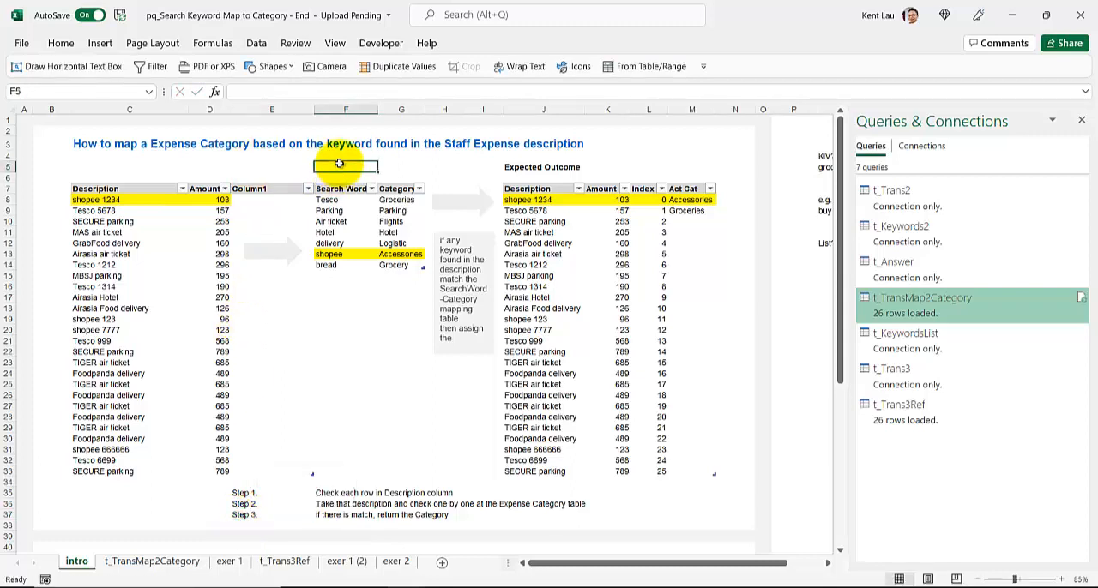
pyautogui.write('Expense Category')
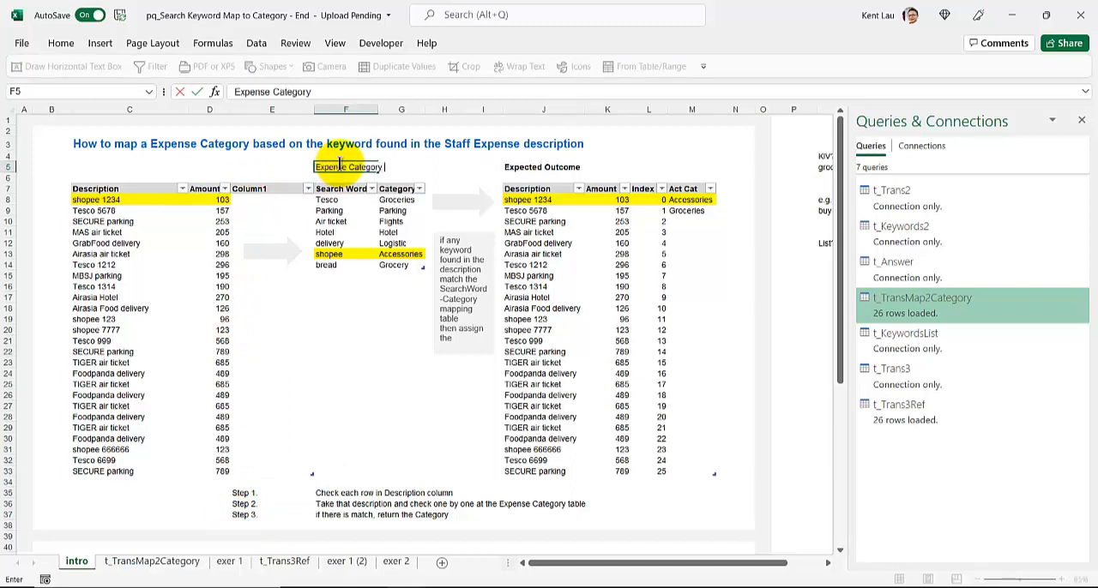
# - Check the table name of the search word and category table
pyautogui.click(335, 221)
pyautogui.click(473, 43)
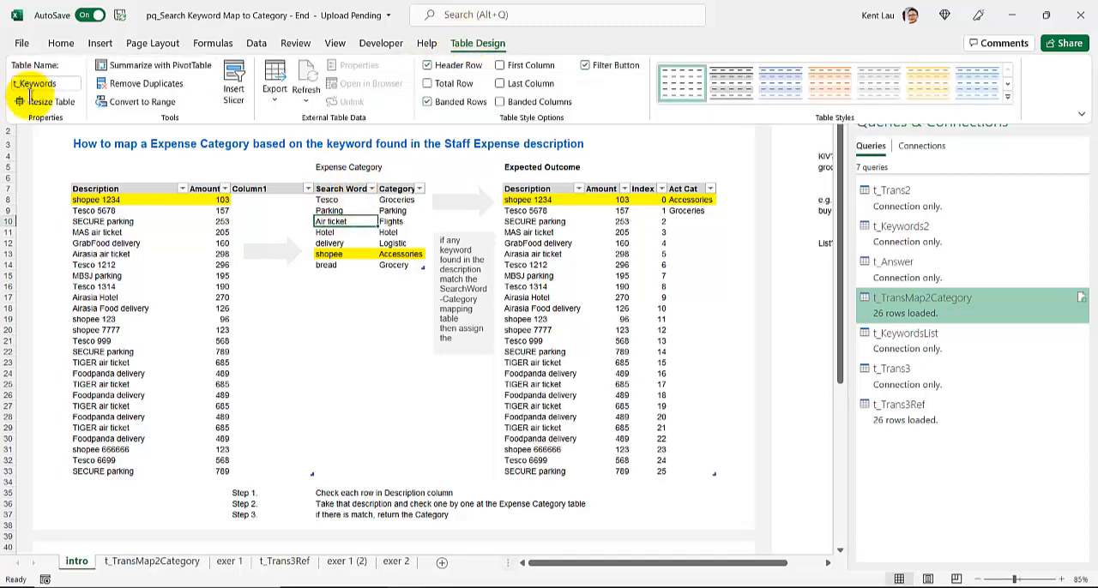
pyautogui.hotkey('ctrl', 'F1')
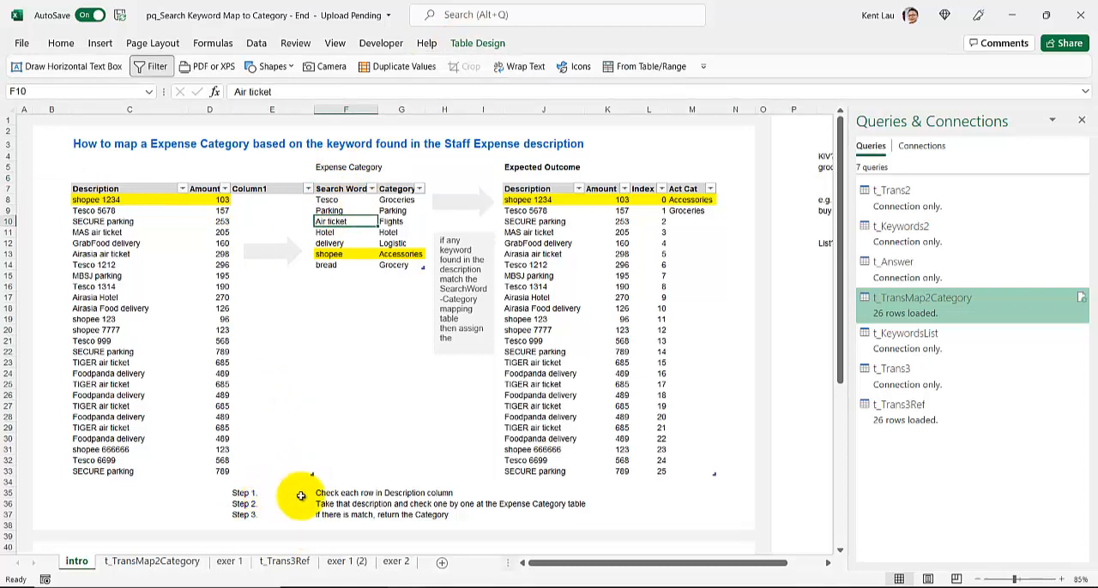
# - Trace the "shopee 1234" description through the search words to its category in the mapping table
pyautogui.click(96, 200)
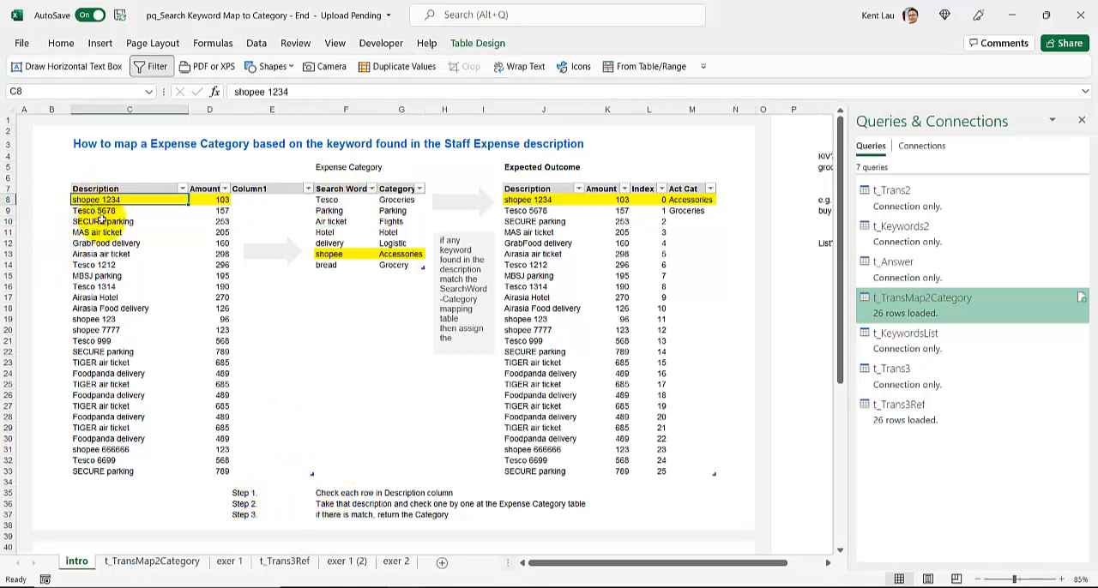
pyautogui.click(331, 199)
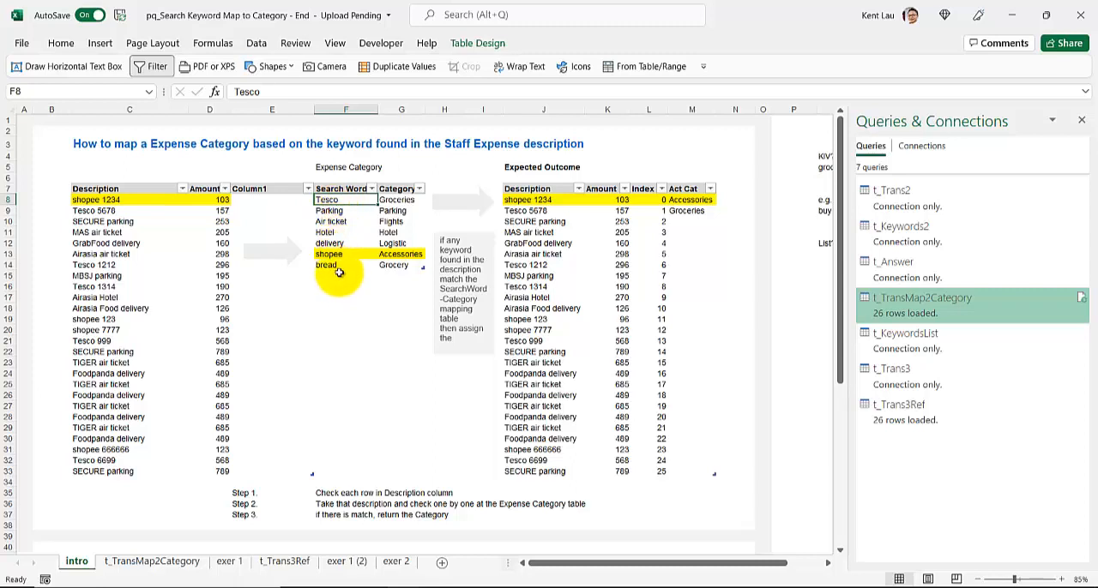
pyautogui.click(396, 254)
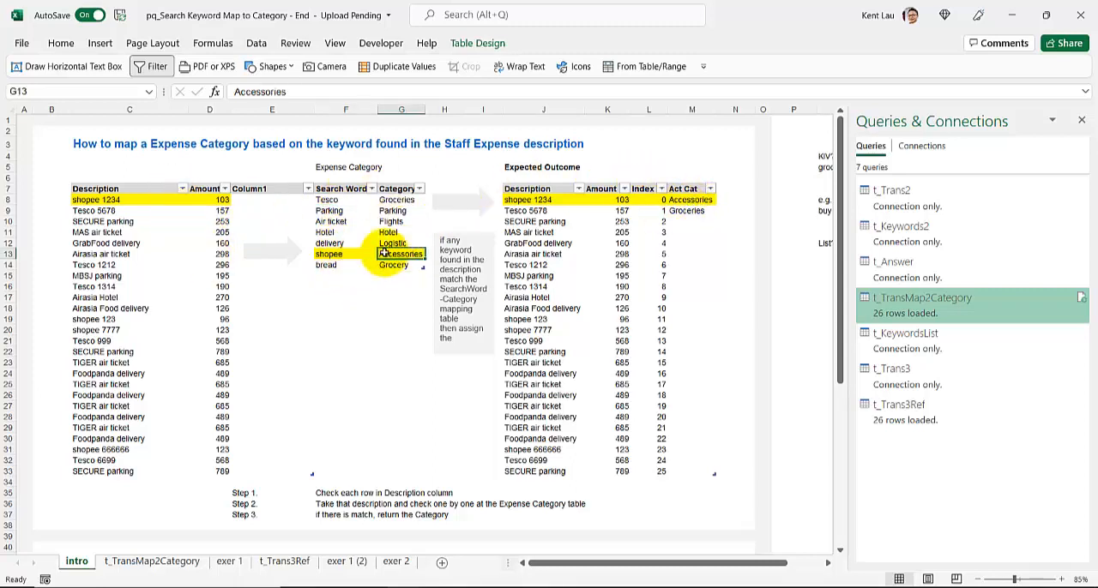
# - Look up the category for "Tesco 5678" and copy Groceries from G8 into the Act Cat cell M9
pyautogui.click(132, 211)
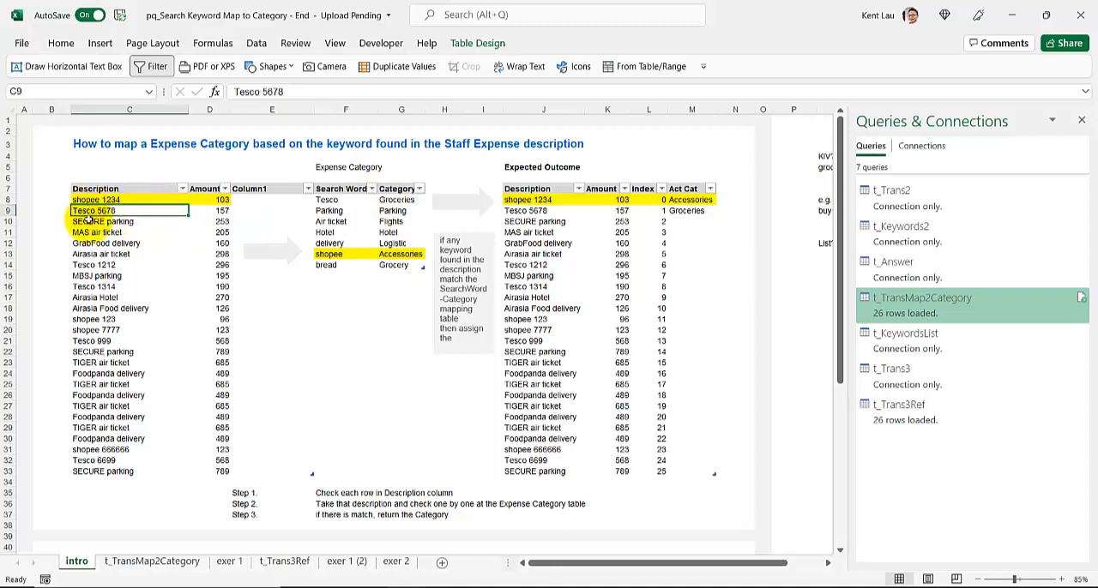
pyautogui.click(412, 200)
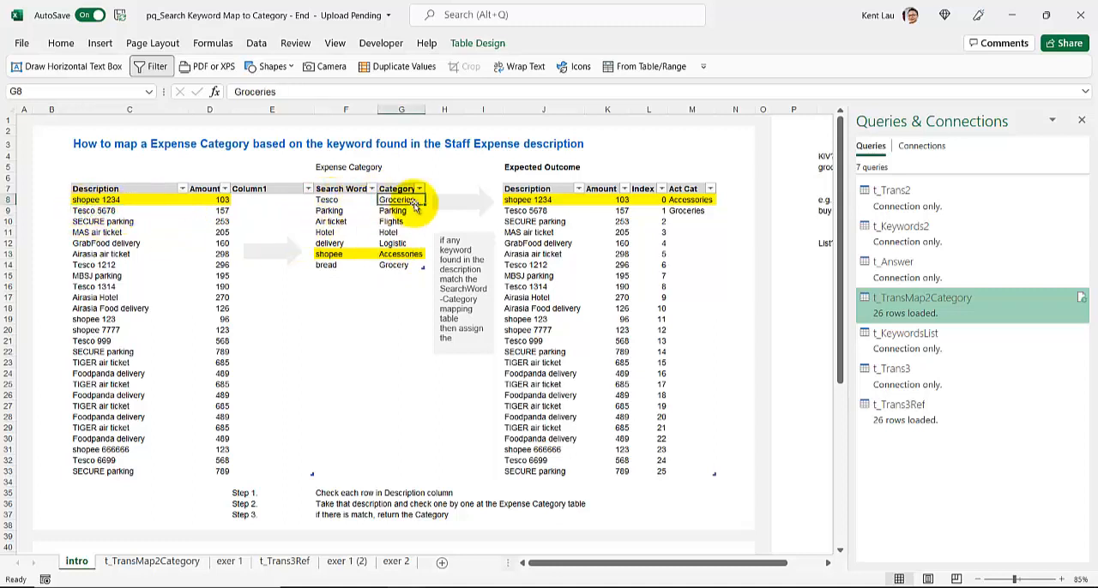
pyautogui.hotkey('ctrl', 'c')
pyautogui.click(692, 213)
pyautogui.hotkey('ctrl', 'v')
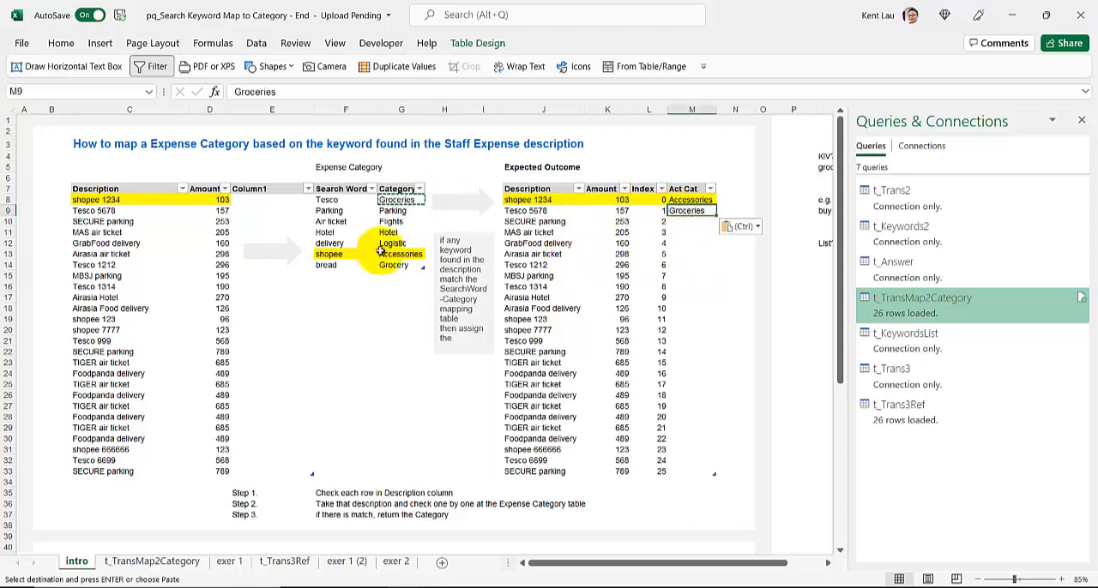
# - Compare the SECURE parking, MAS air ticket and GrabFood delivery descriptions with the search words and their categories
pyautogui.click(110, 211)
pyautogui.click(114, 222)
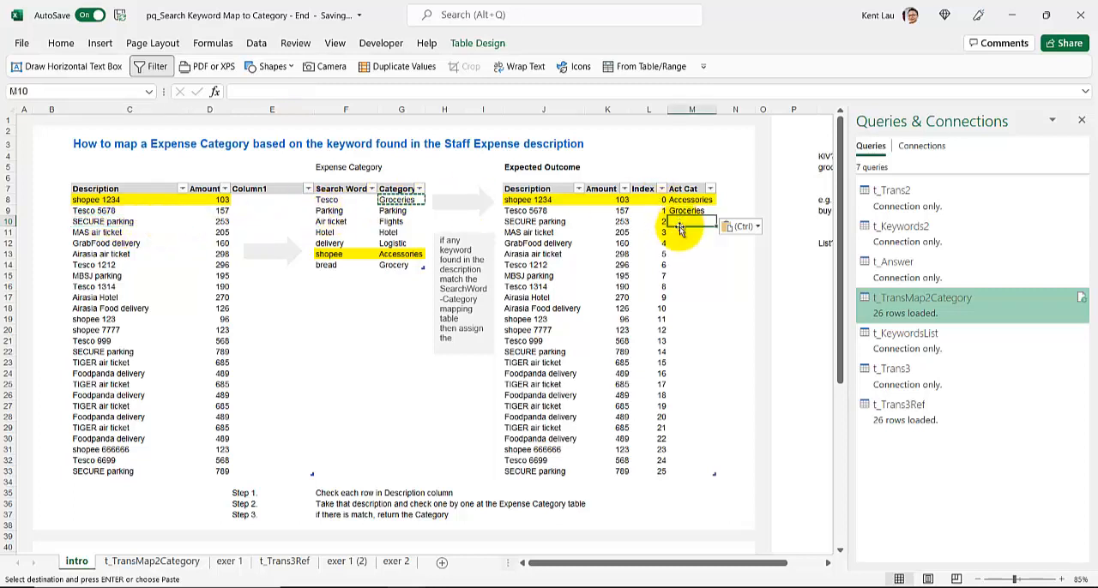
pyautogui.click(95, 232)
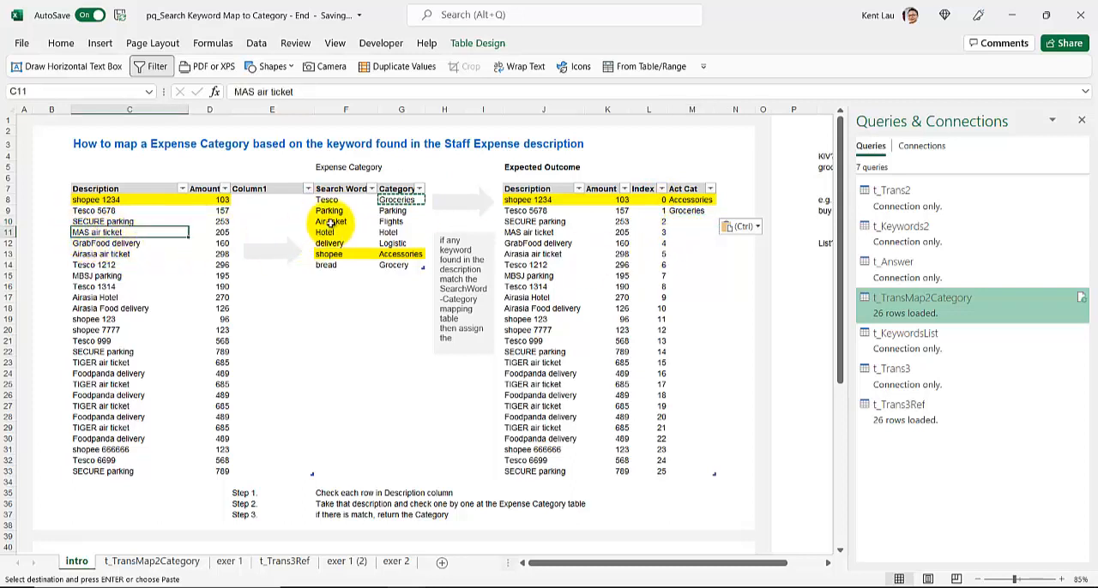
pyautogui.click(129, 245)
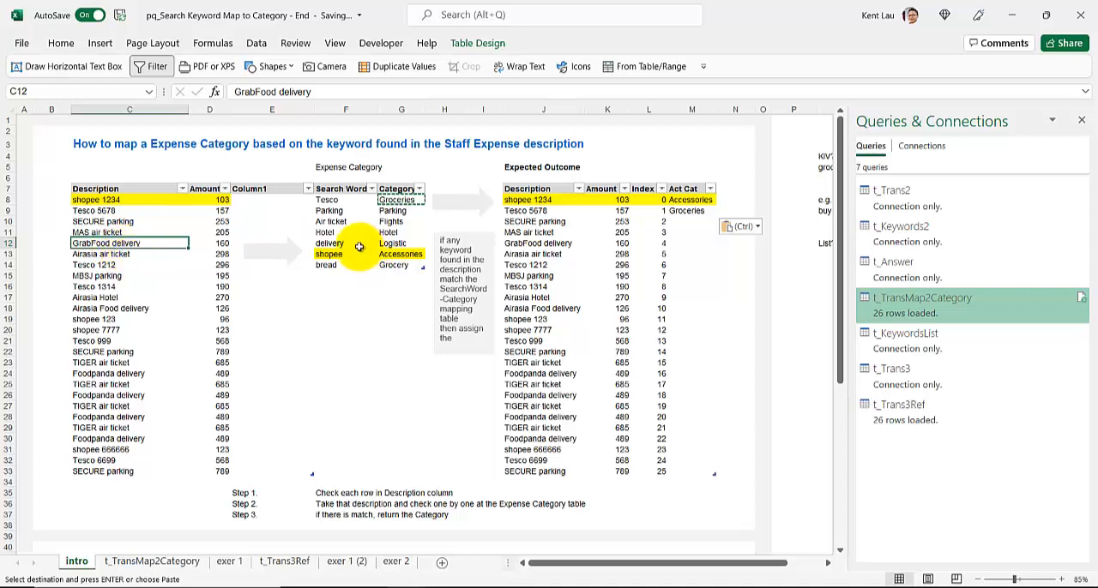
pyautogui.click(391, 245)
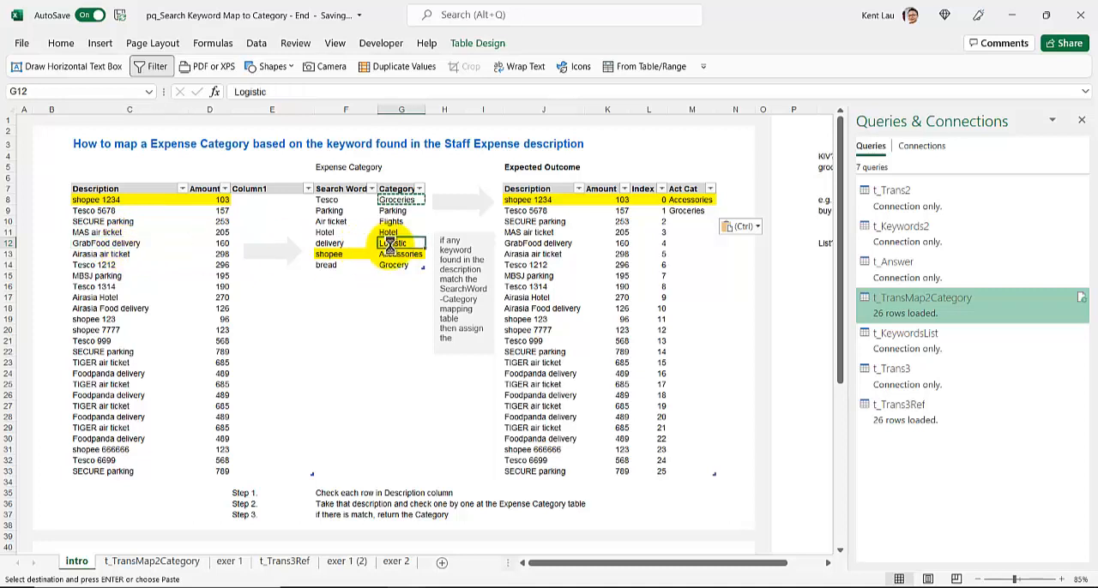
# - Copy Logistic from G12 into the Act Cat cell M12 for the GrabFood delivery row
pyautogui.hotkey('ctrl', 'c')
pyautogui.click(676, 243)
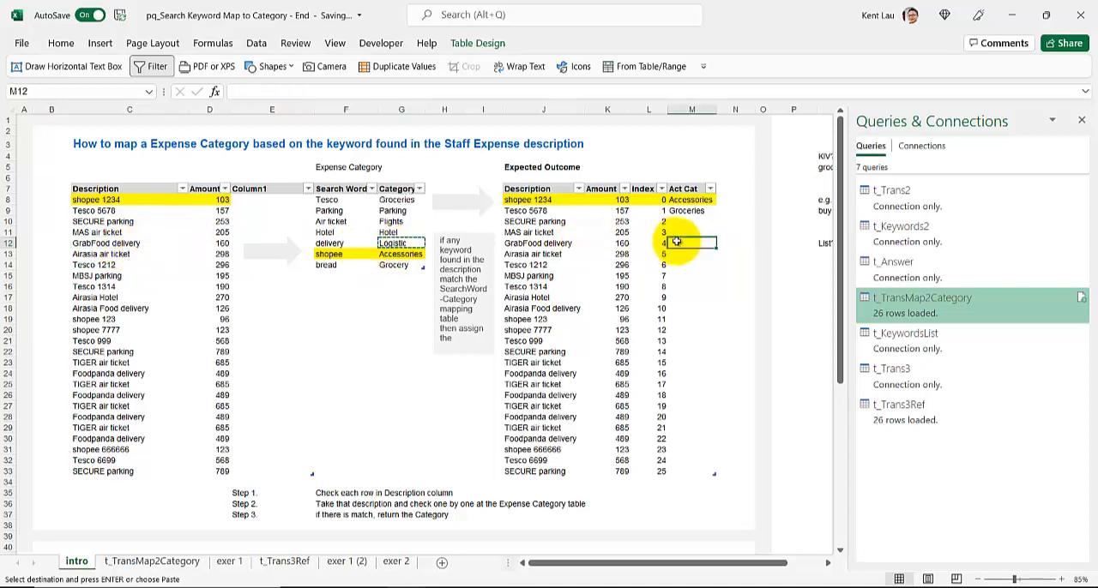
pyautogui.hotkey('ctrl', 'v')
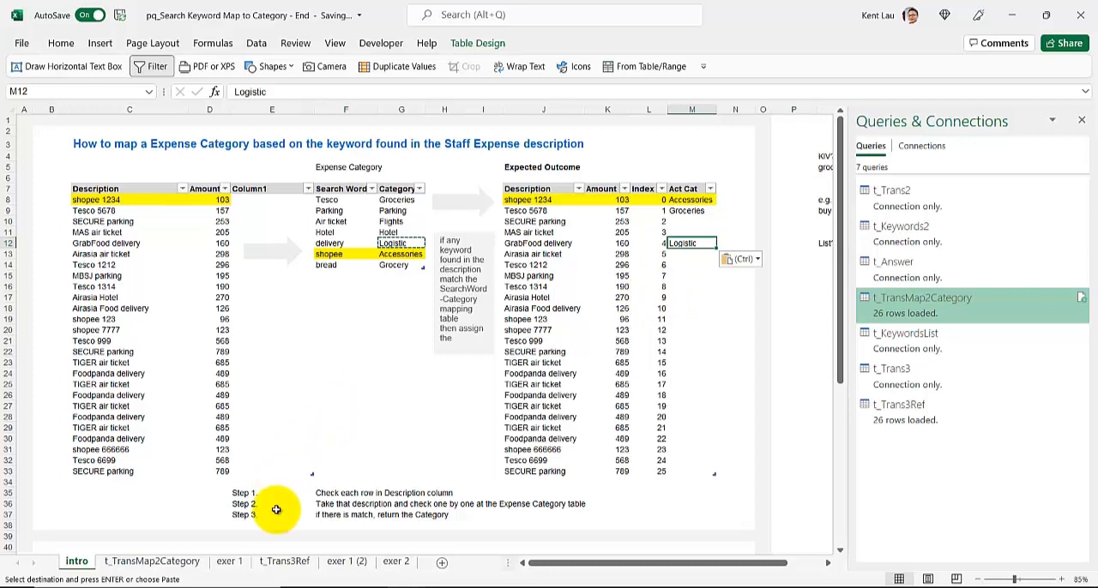
# - Review the search word table on the exer 1 (2) sheet and preview the t_Trans3 query
pyautogui.click(339, 562)
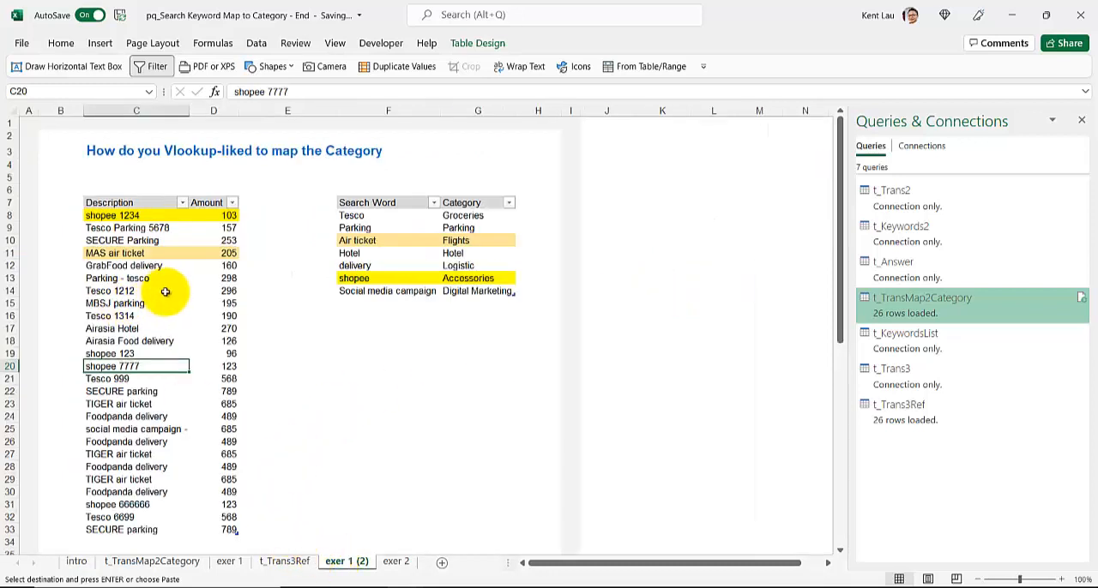
pyautogui.click(401, 230)
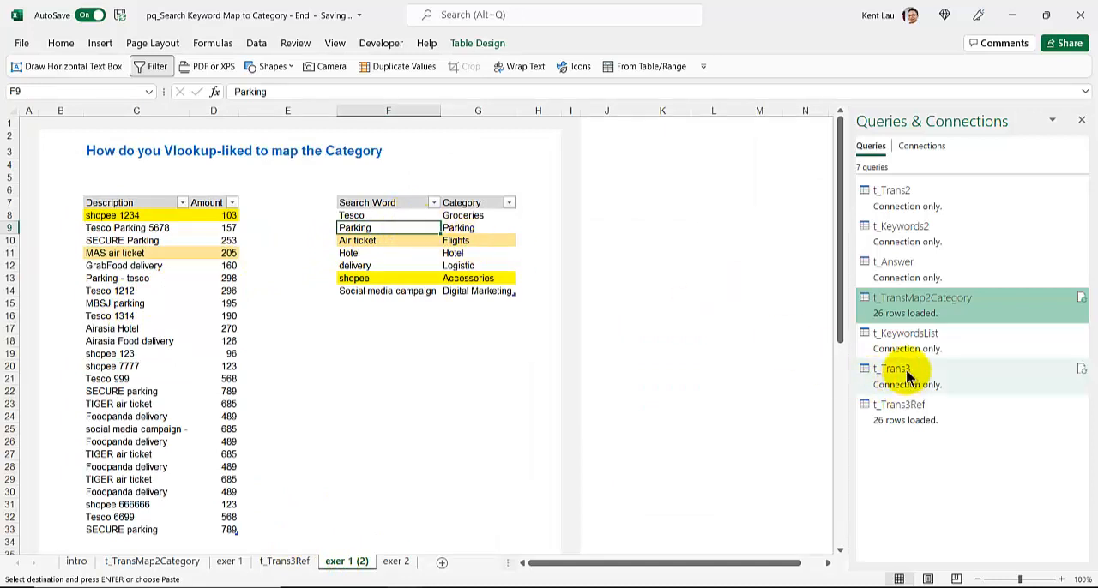
pyautogui.moveTo(897, 378)
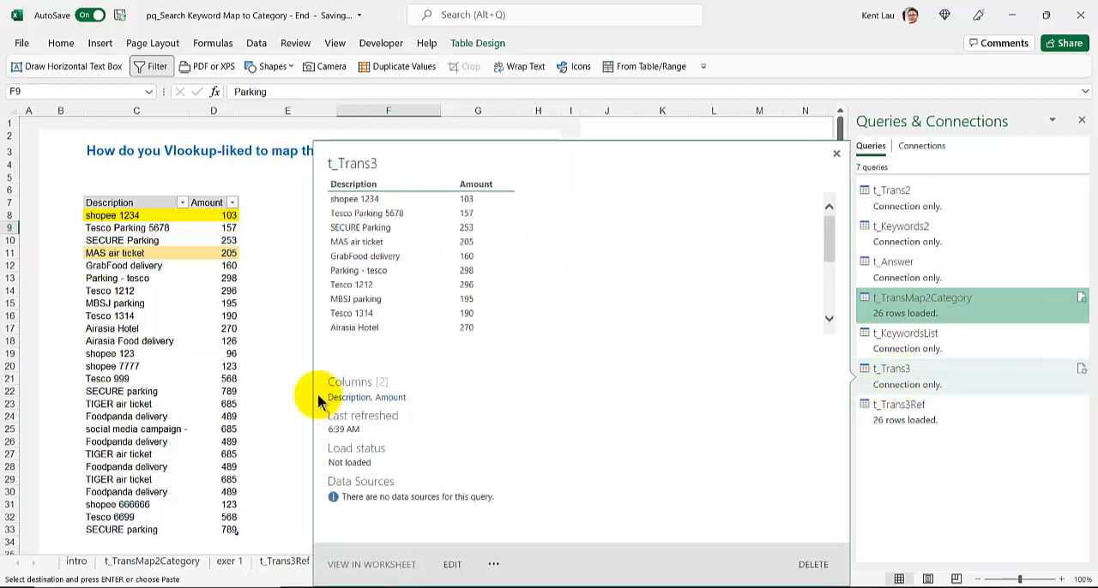
# - Load the Description and Amount table of this sheet into Power Query and name the new query t_Trans4
pyautogui.click(152, 280)
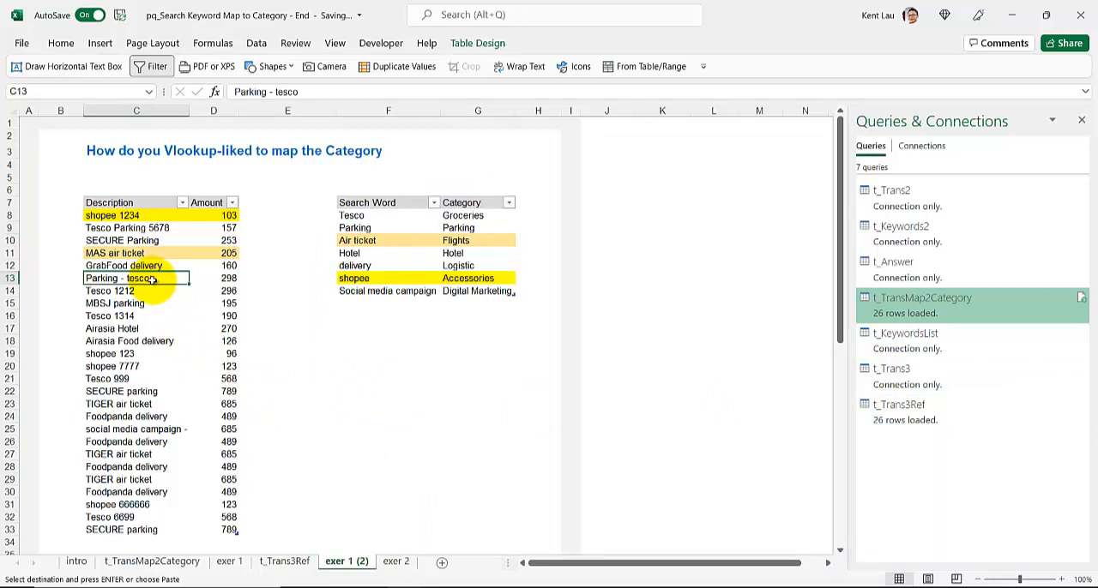
pyautogui.click(256, 43)
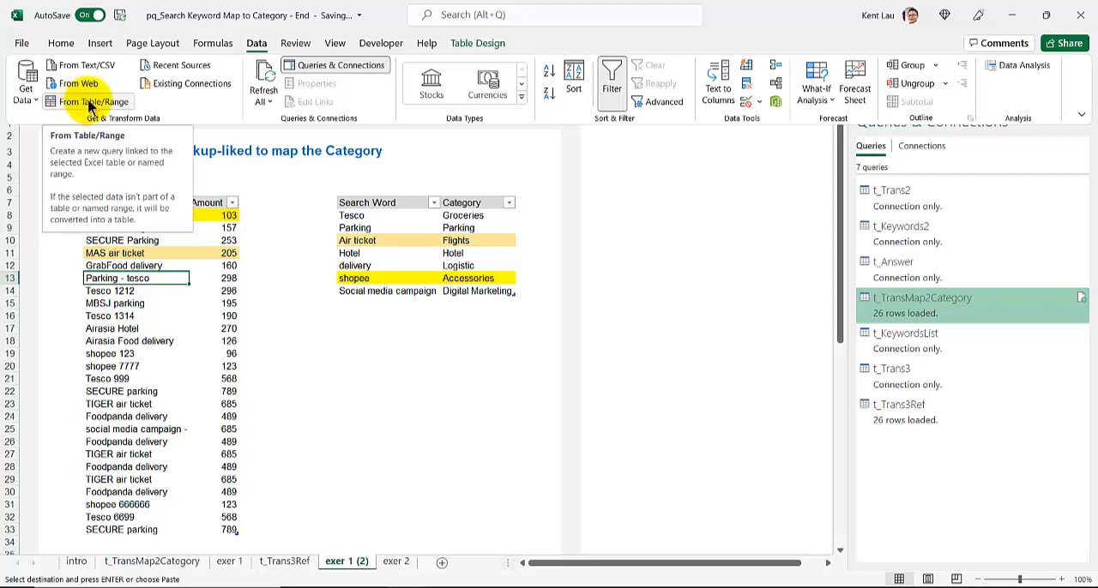
pyautogui.click(89, 103)
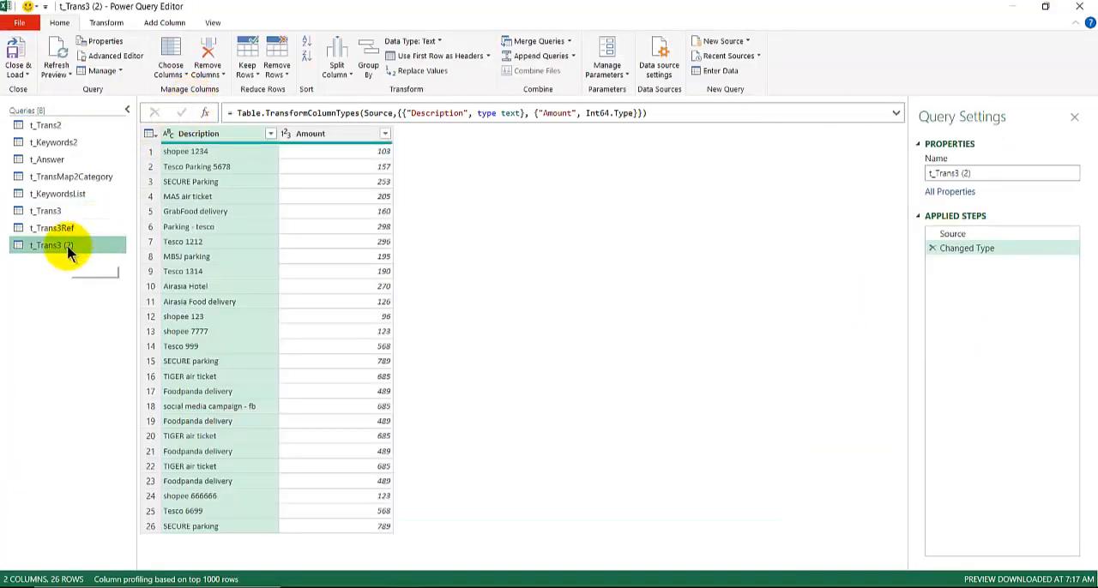
pyautogui.moveTo(958, 172); pyautogui.dragTo(1019, 174)
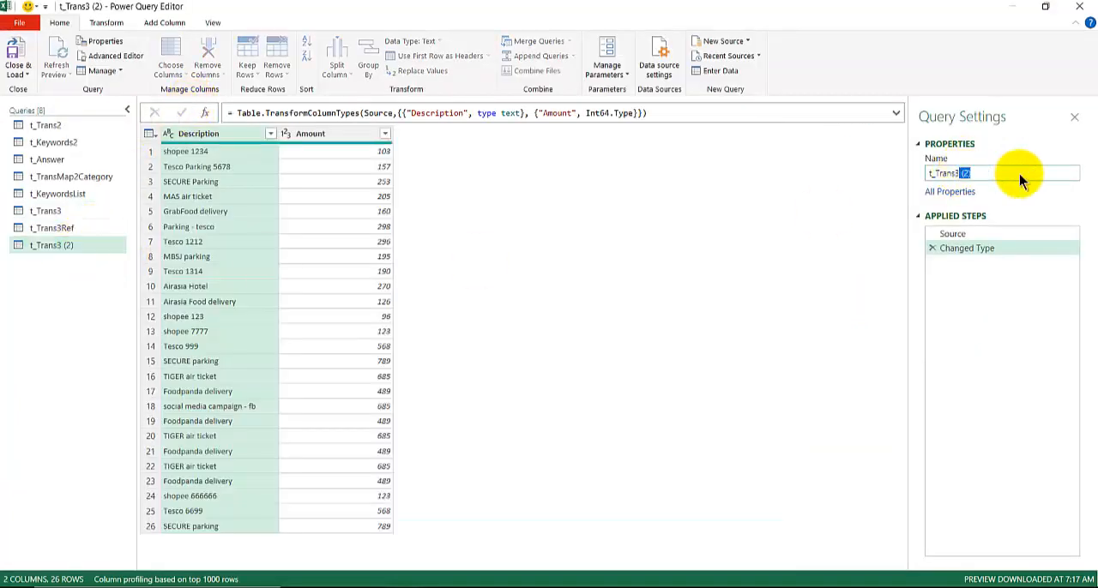
pyautogui.press('BackSpace')
pyautogui.press('BackSpace')
pyautogui.write('4')
pyautogui.press('Return')
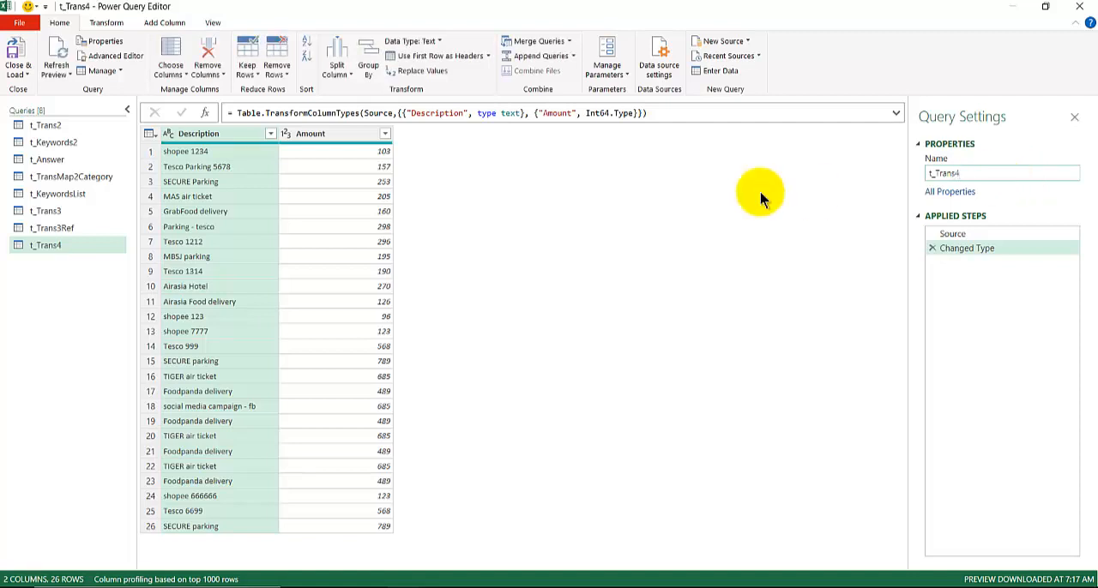
# - Create a reference query from t_Trans4 and name it t_Trans4Ref
pyautogui.rightClick(83, 250)
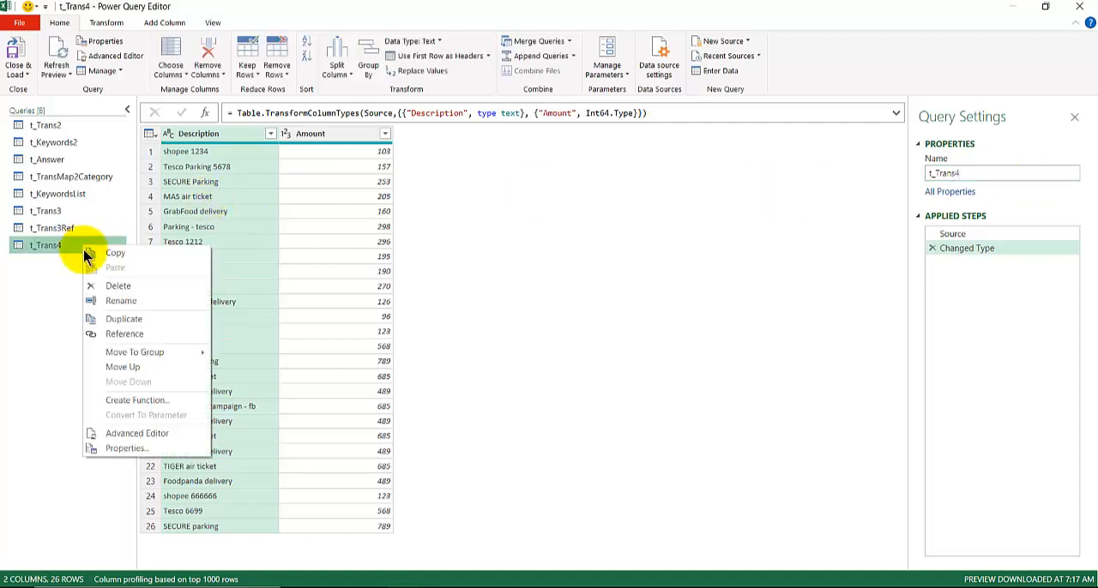
pyautogui.click(116, 335)
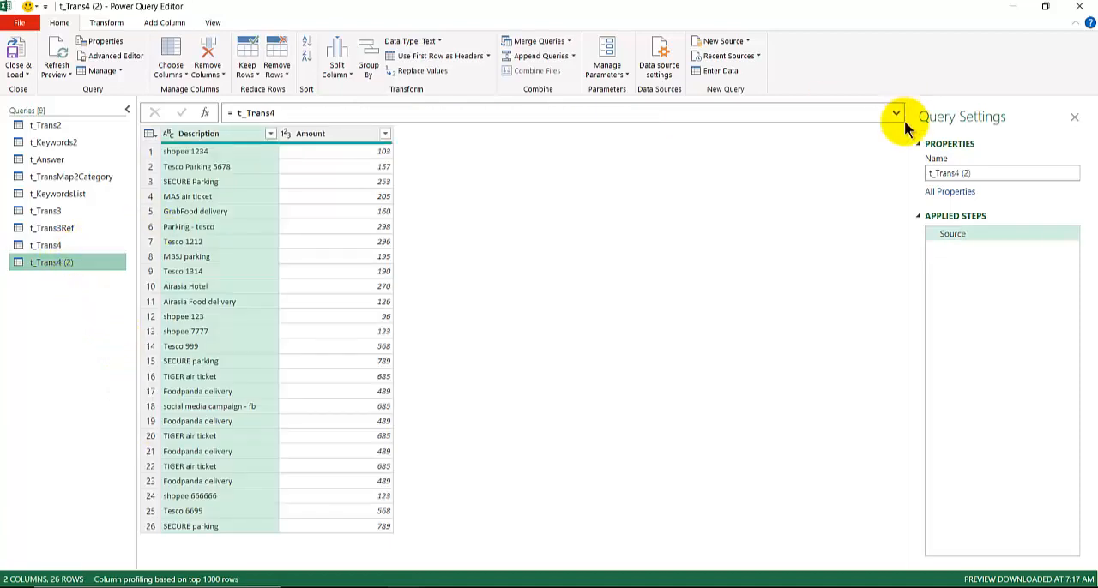
pyautogui.moveTo(959, 175); pyautogui.dragTo(1021, 185)
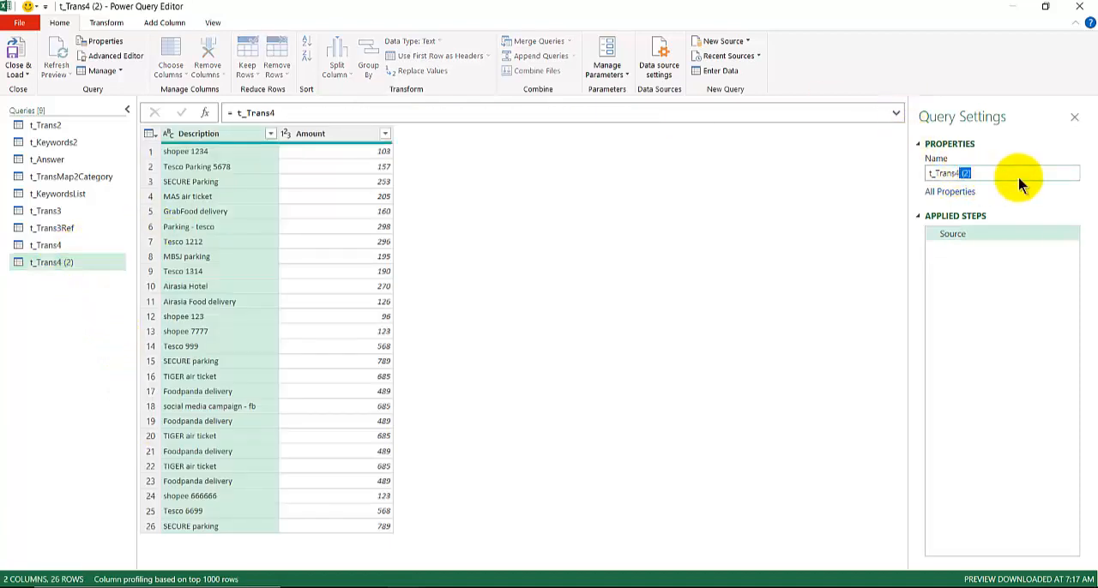
pyautogui.write('Ref')
pyautogui.press('Return')
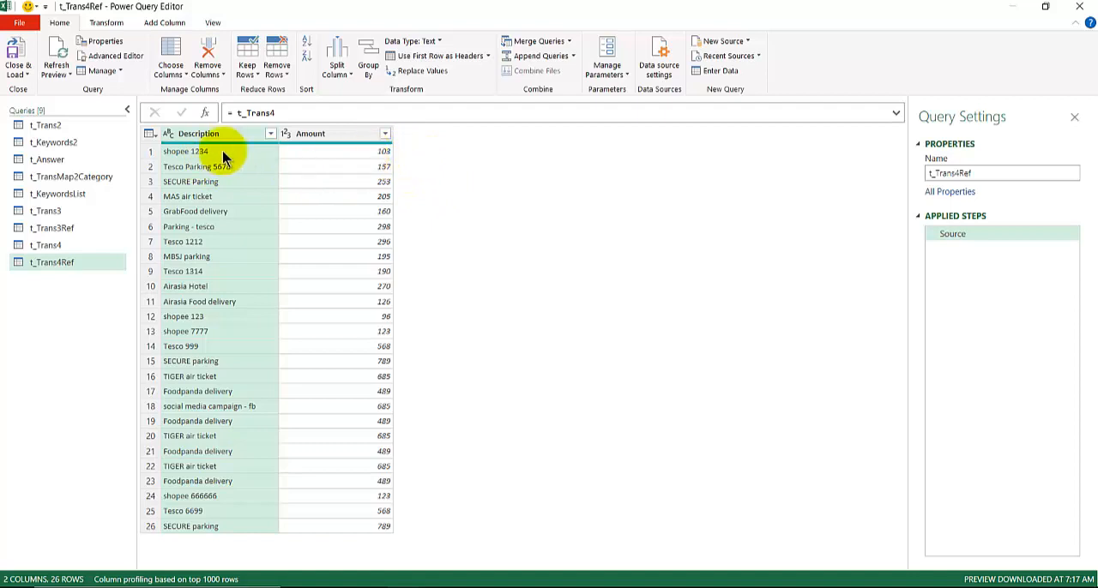
# - Inspect the t_KeywordsList query and compare it with the search word and category table on the worksheet
pyautogui.click(62, 214)
pyautogui.click(66, 195)
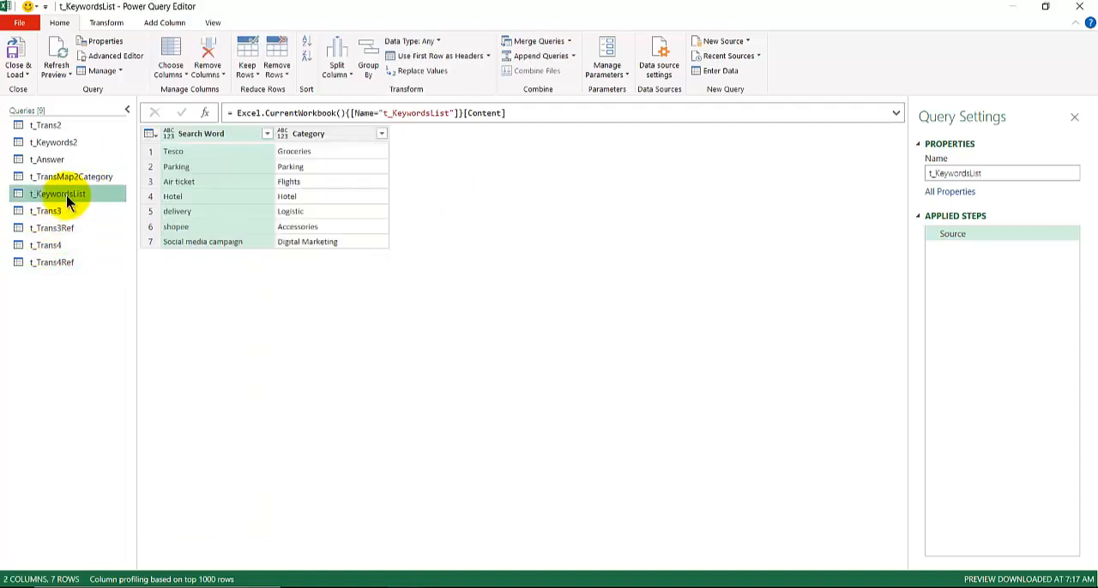
pyautogui.click(44, 265)
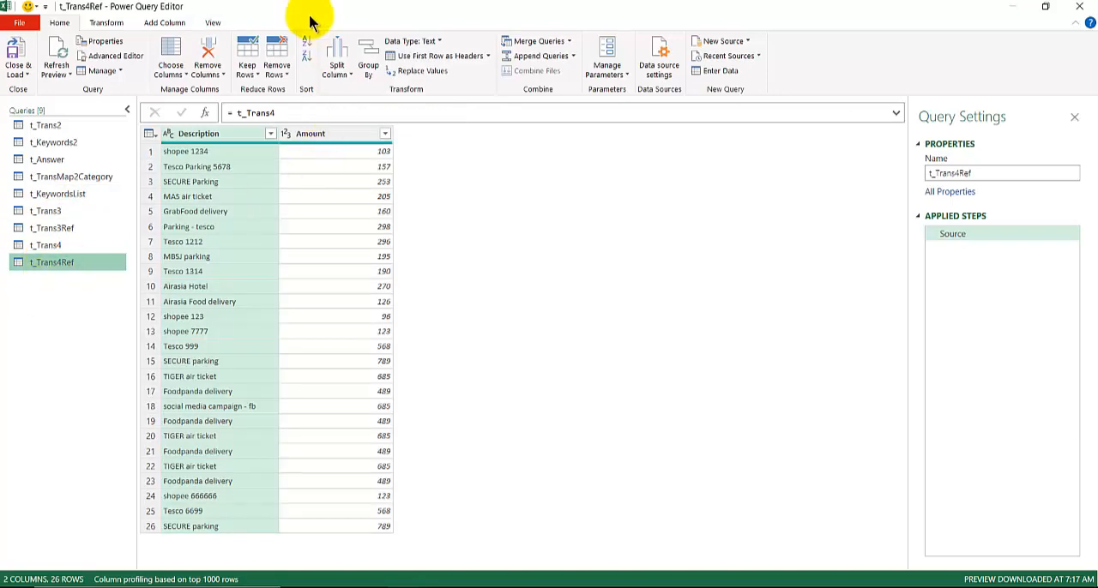
pyautogui.moveTo(309, 16); pyautogui.dragTo(326, 336)
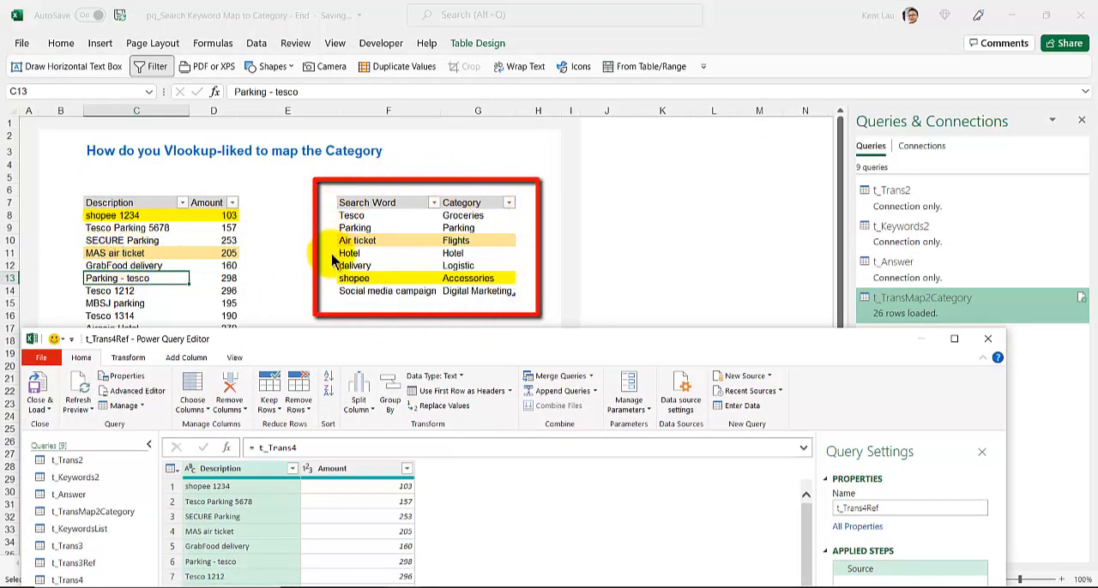
pyautogui.moveTo(392, 338); pyautogui.dragTo(387, 20)
# - Add a custom column to t_Trans4Ref with the formula = t_KeywordsList and preview the nested table in its first row
pyautogui.click(149, 24)
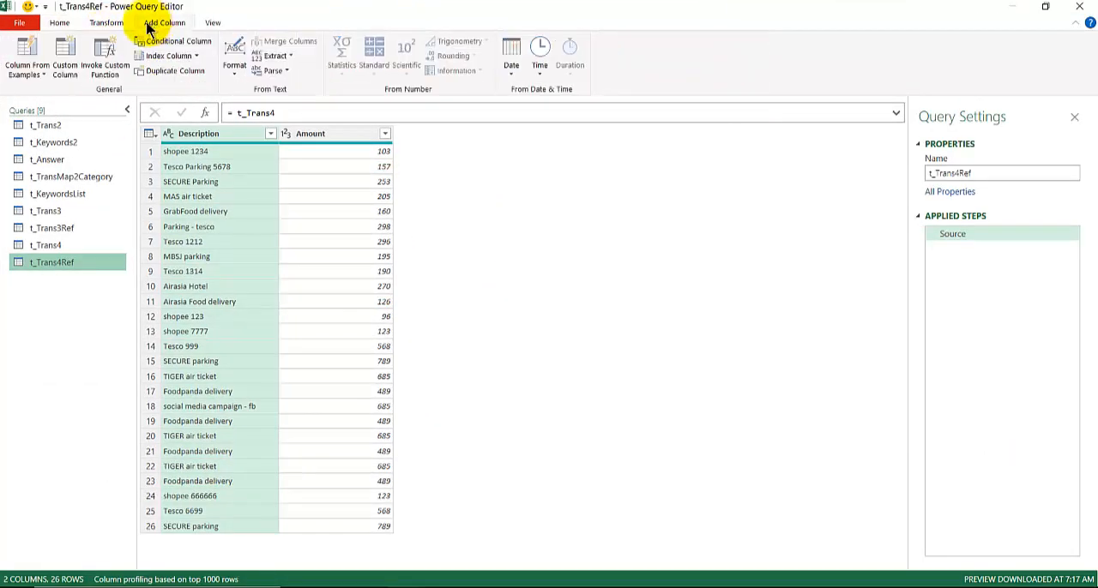
pyautogui.click(67, 51)
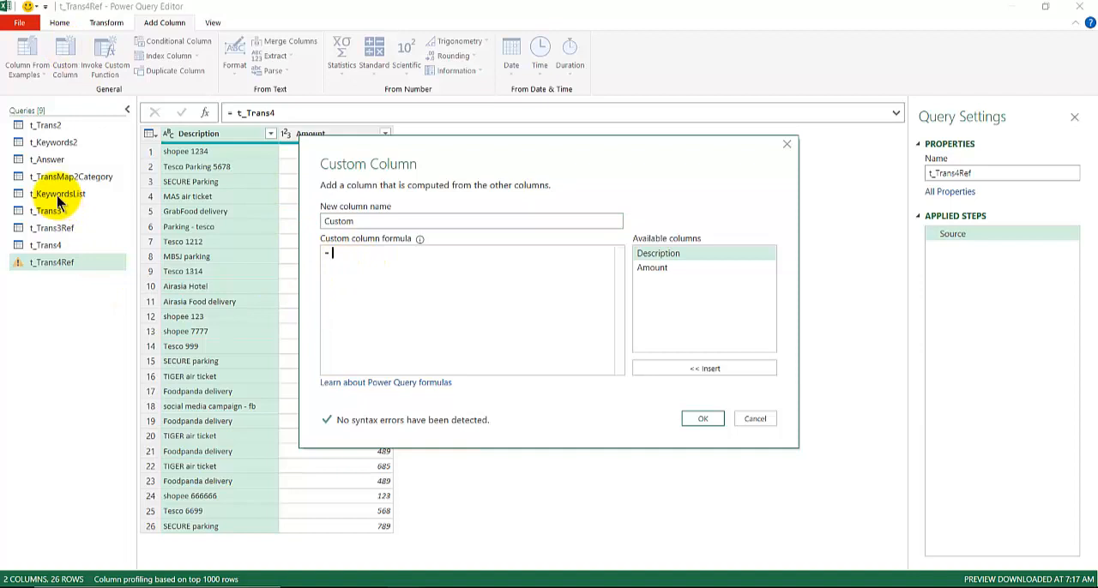
pyautogui.write('t_Ke')
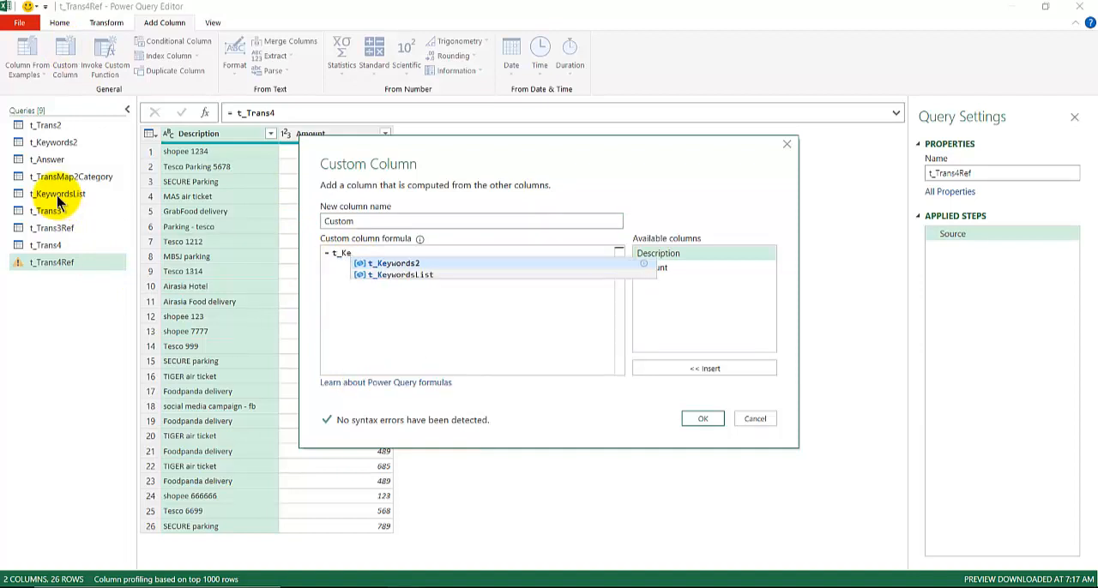
pyautogui.press('Down')
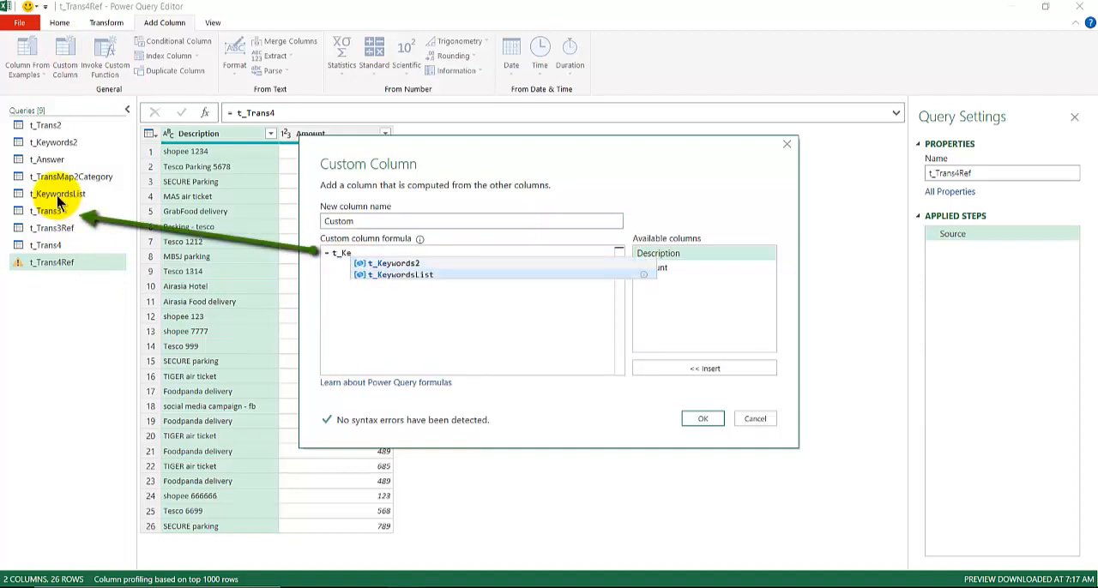
pyautogui.click(420, 274)
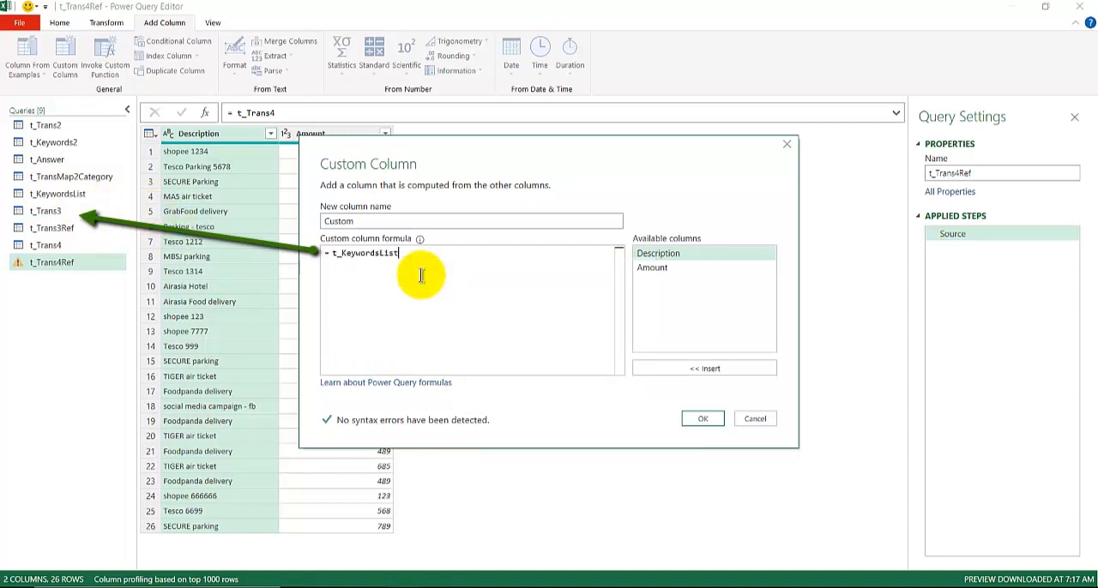
pyautogui.click(703, 419)
pyautogui.click(441, 151)
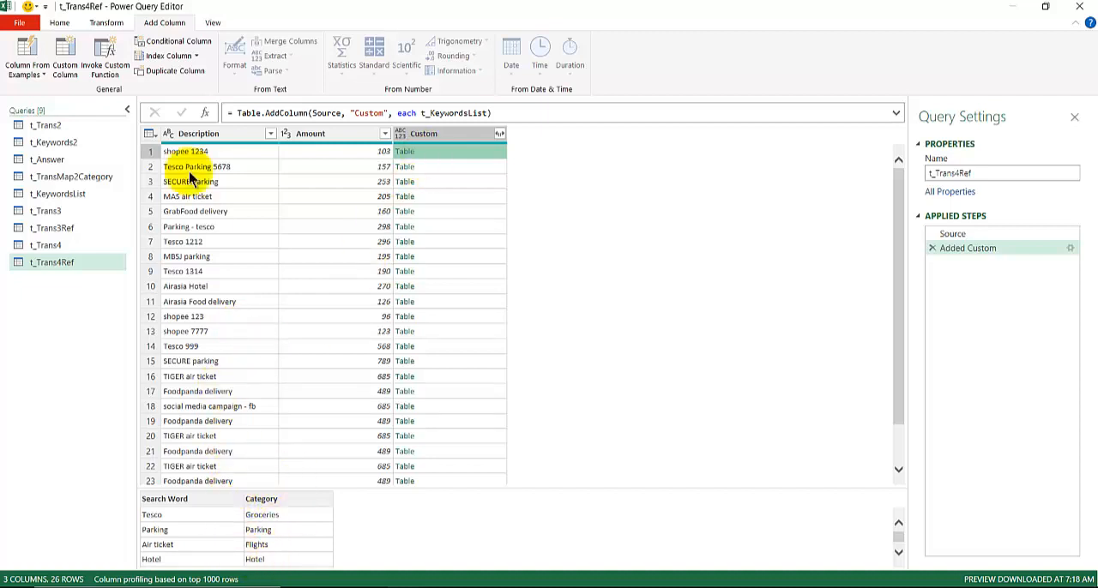
pyautogui.moveTo(177, 150)
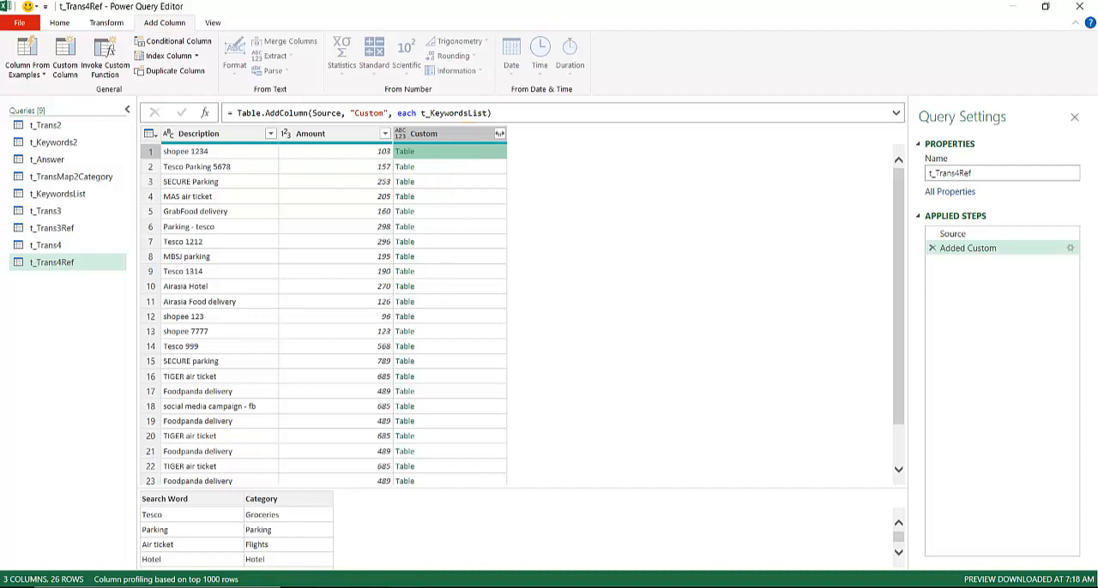
# - Switch to the PowerQuery Idea Book presentation in PowerPoint, find "List.Intersect" and view that slide and the following "it is too spicy" example
pyautogui.moveTo(333, 586)
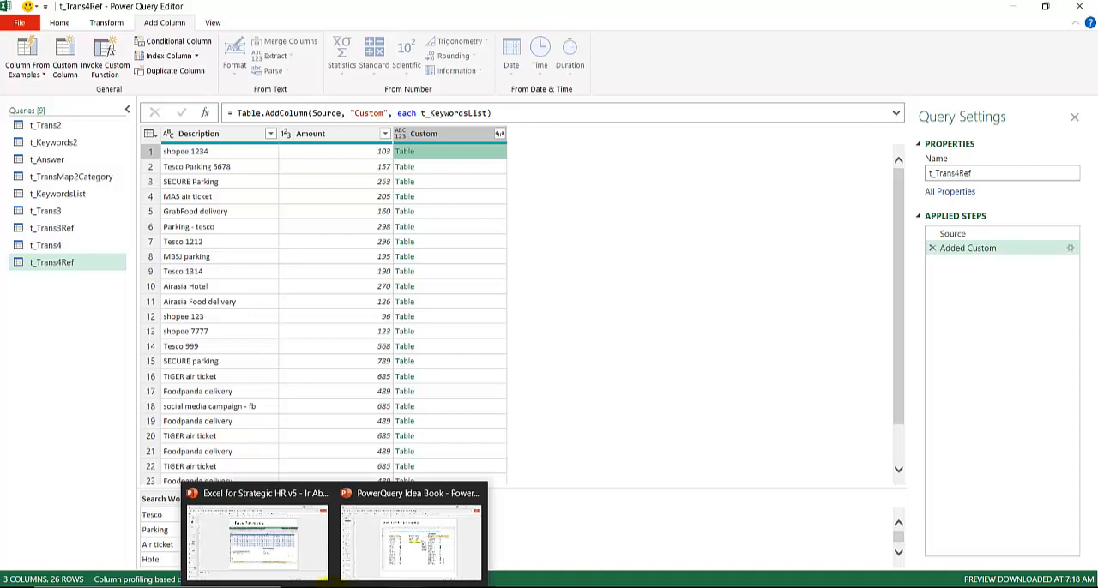
pyautogui.click(352, 570)
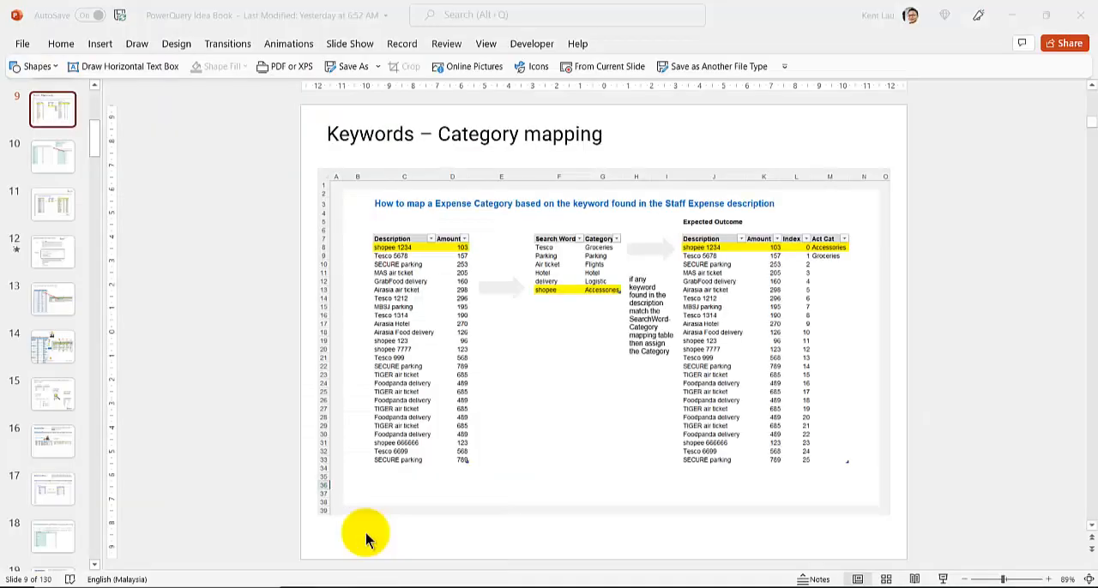
pyautogui.click(78, 268)
pyautogui.hotkey('ctrl', 'f')
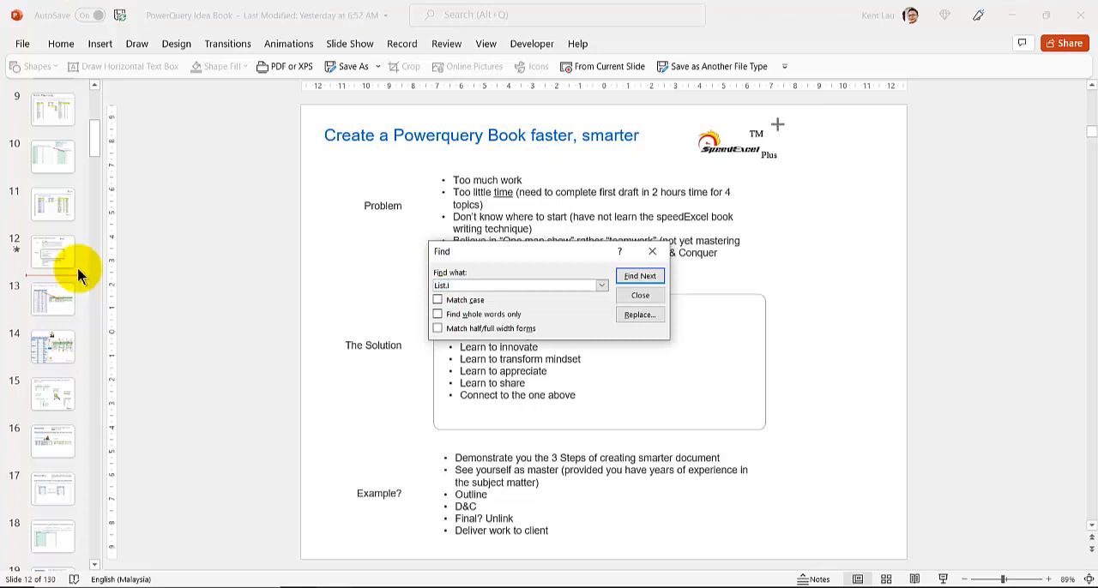
pyautogui.write('List.Intersect')
pyautogui.press('Return')
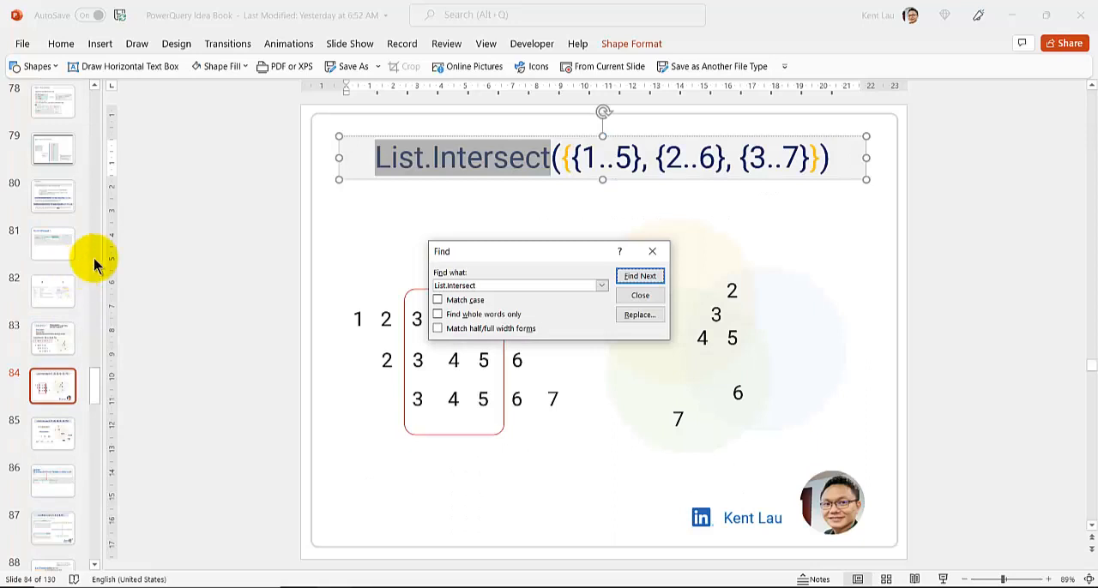
pyautogui.click(654, 252)
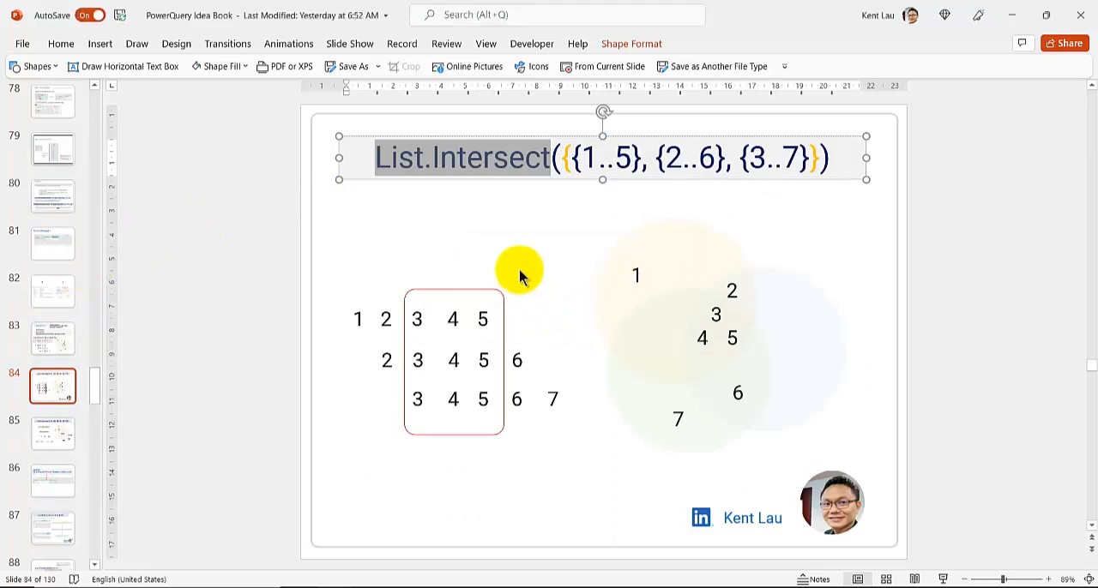
pyautogui.click(50, 433)
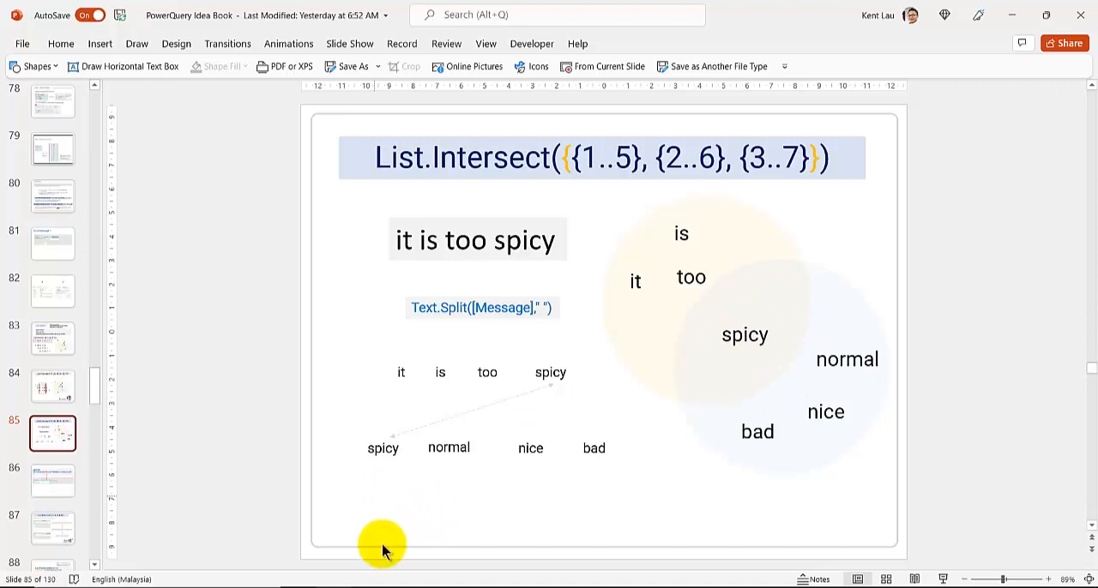
# - Return to the Power Query Editor and expand the Custom column into Search Word and Category without the original column name as prefix
pyautogui.moveTo(404, 583)
pyautogui.click(466, 527)
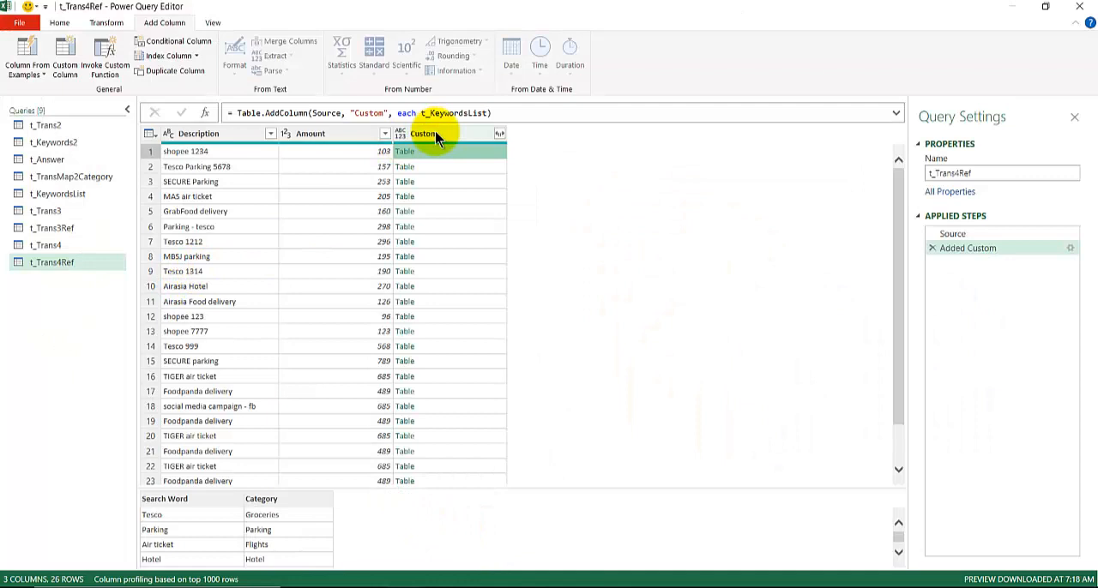
pyautogui.click(499, 134)
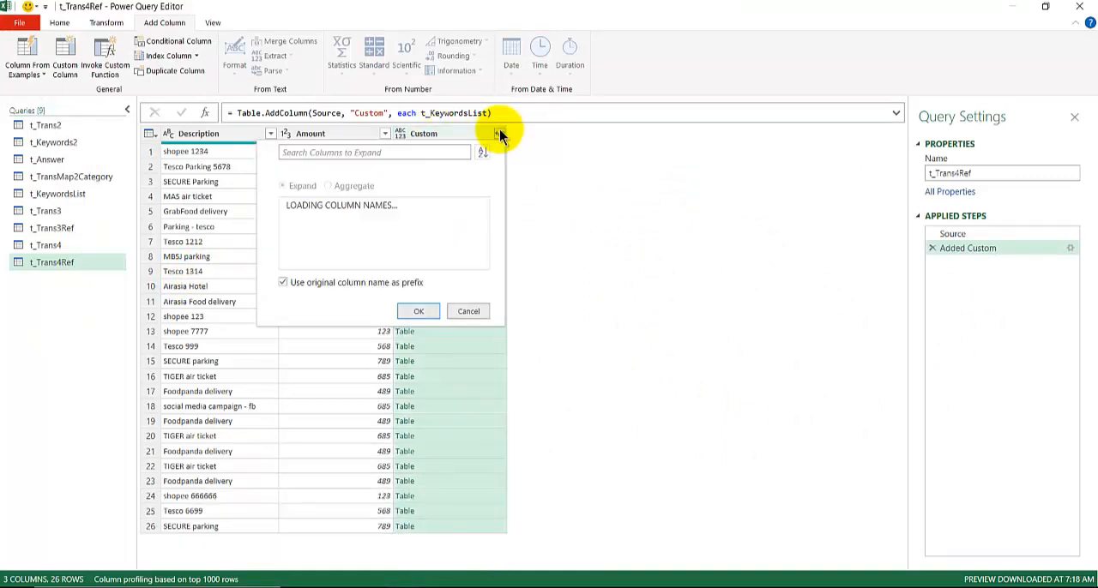
pyautogui.click(283, 282)
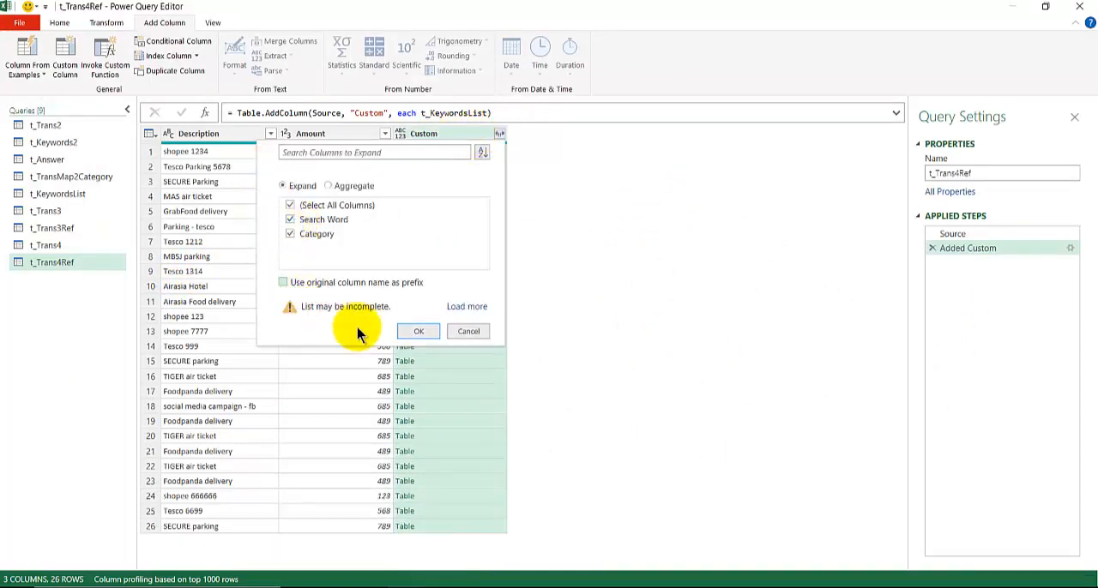
pyautogui.click(406, 331)
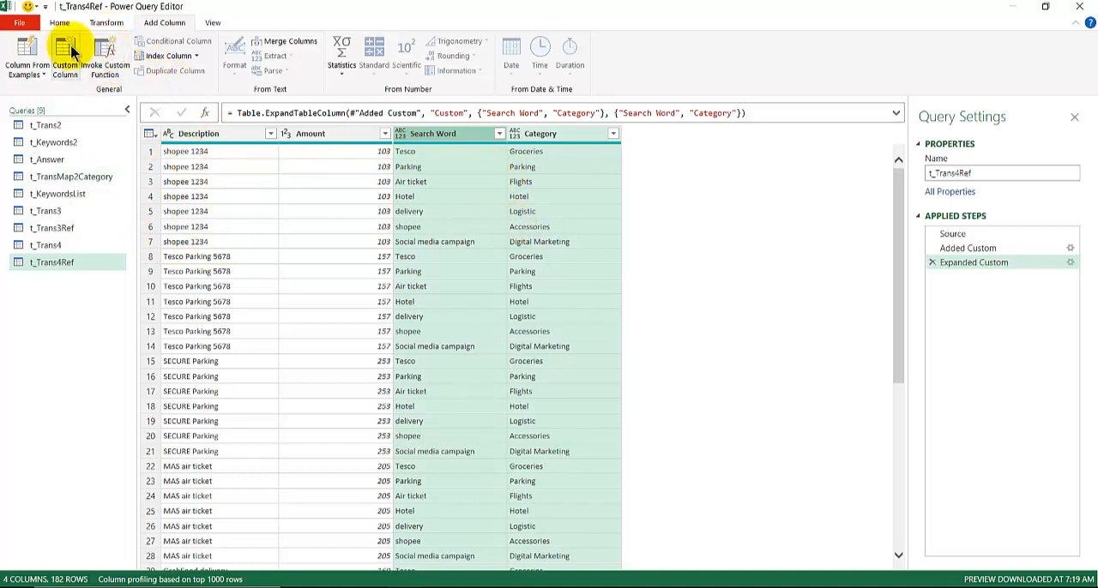
pyautogui.click(491, 256)
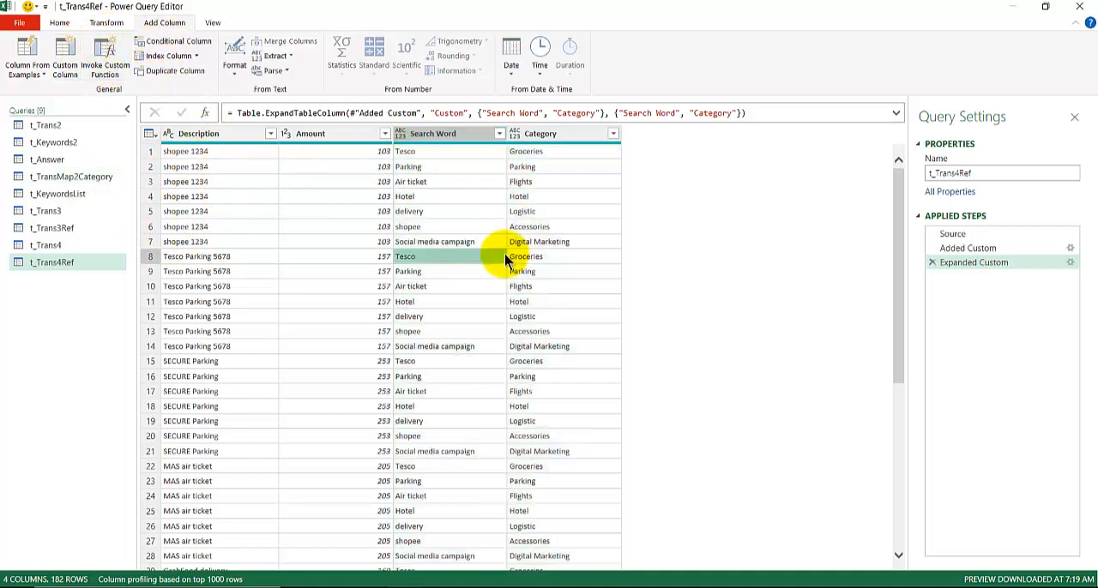
# - Start a conditional column in t_Trans4Ref with the condition that Description contains the value of the Search Word column
pyautogui.click(170, 42)
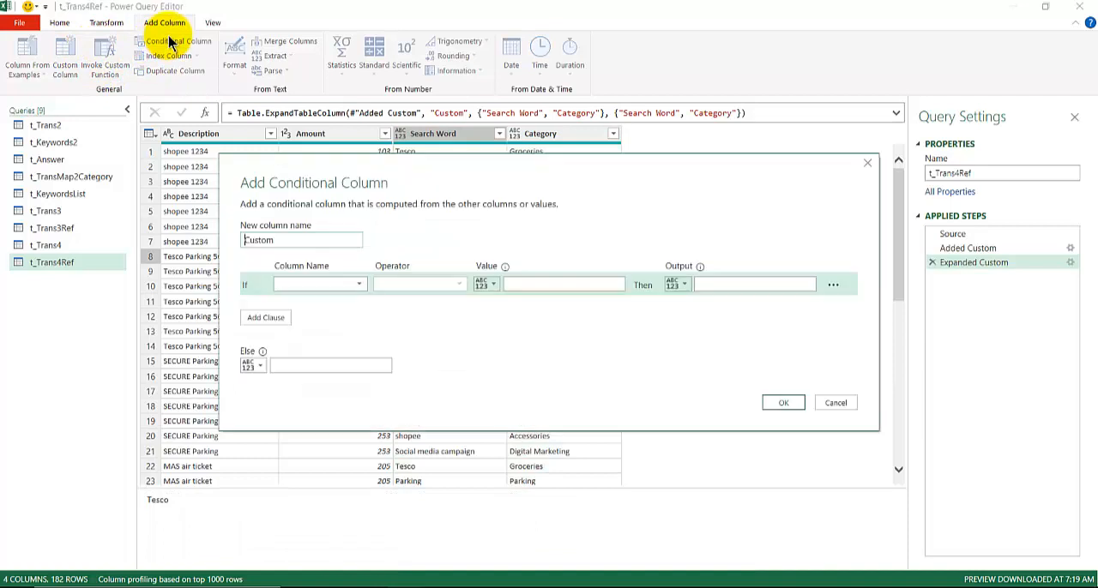
pyautogui.click(332, 285)
pyautogui.click(293, 177)
pyautogui.moveTo(291, 178); pyautogui.dragTo(265, 247)
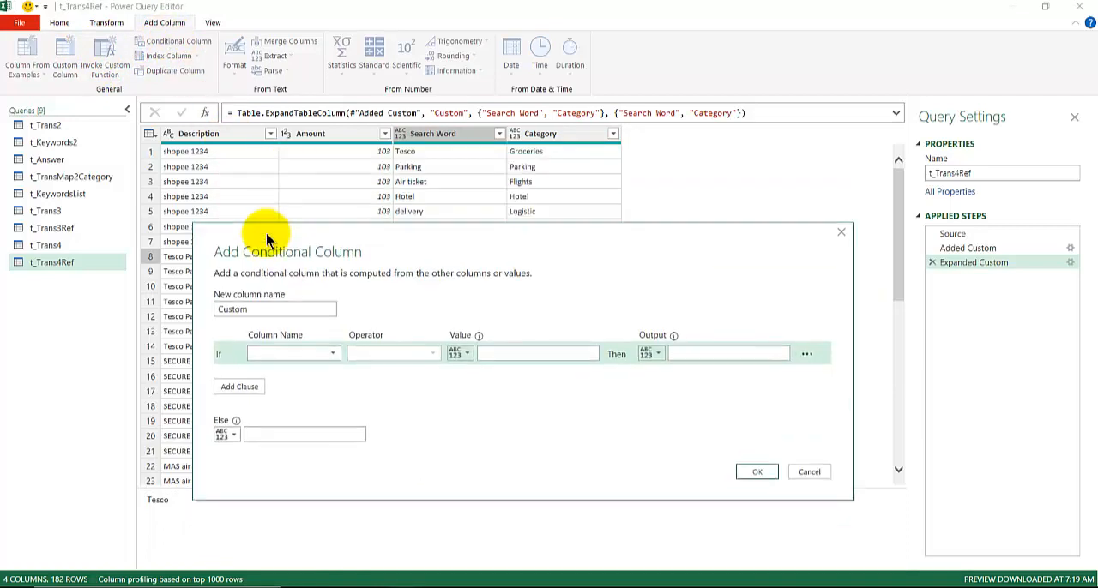
pyautogui.click(278, 362)
pyautogui.click(271, 364)
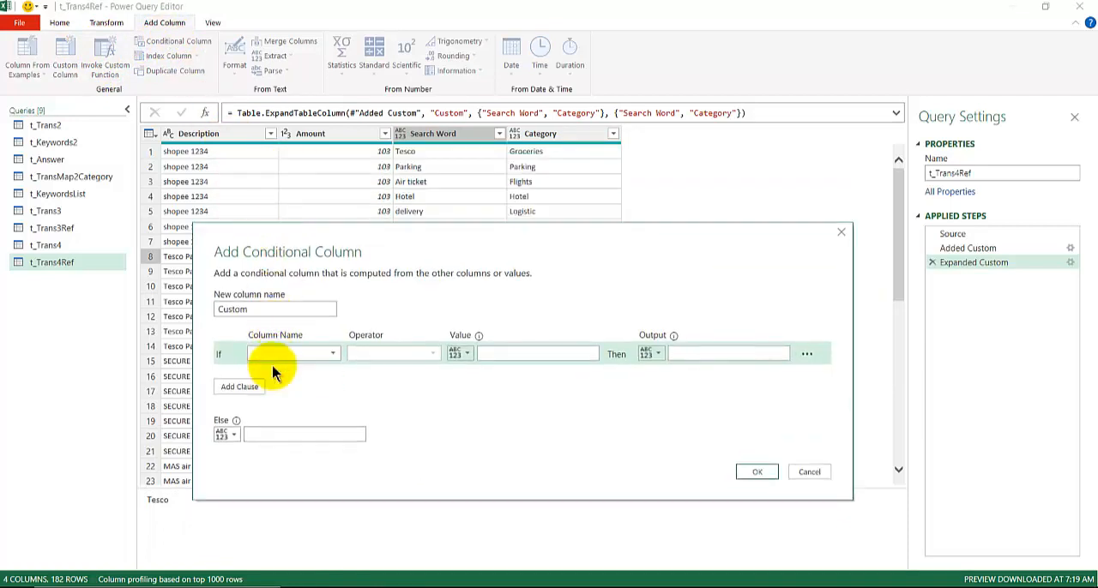
pyautogui.click(383, 354)
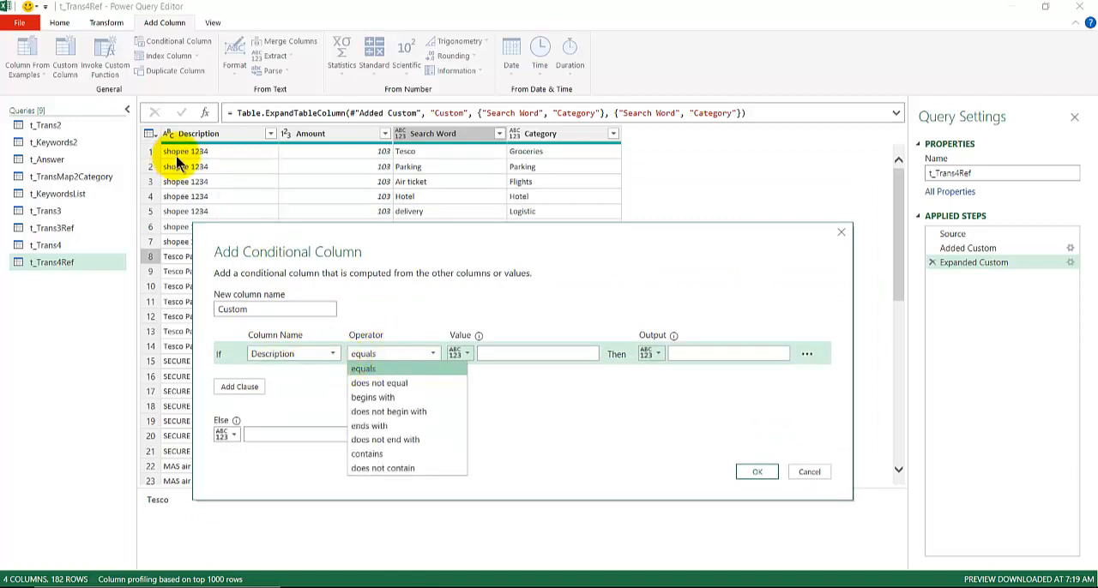
pyautogui.click(367, 454)
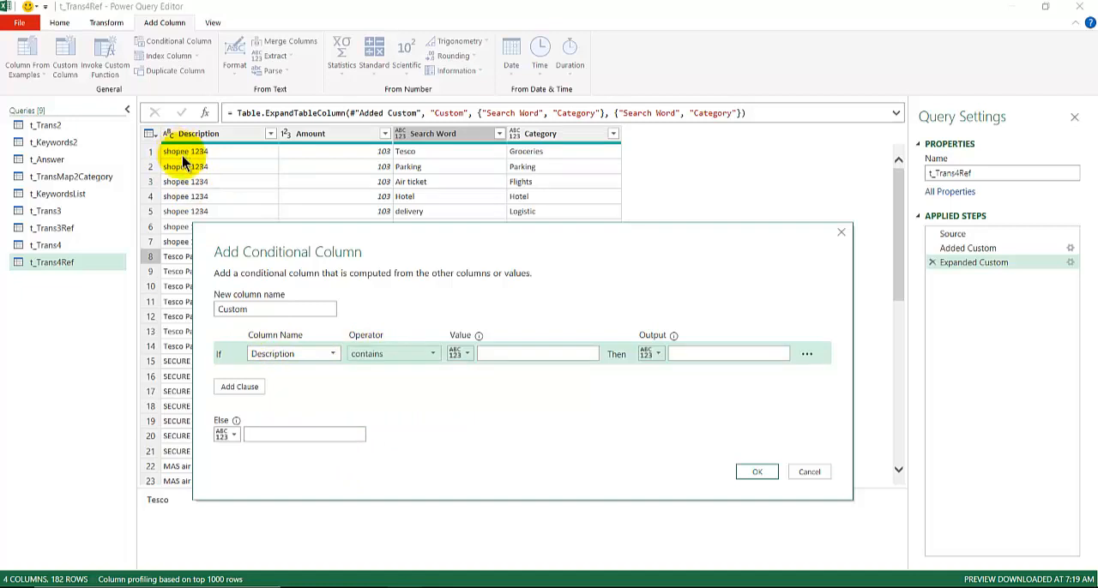
pyautogui.click(463, 353)
pyautogui.click(477, 383)
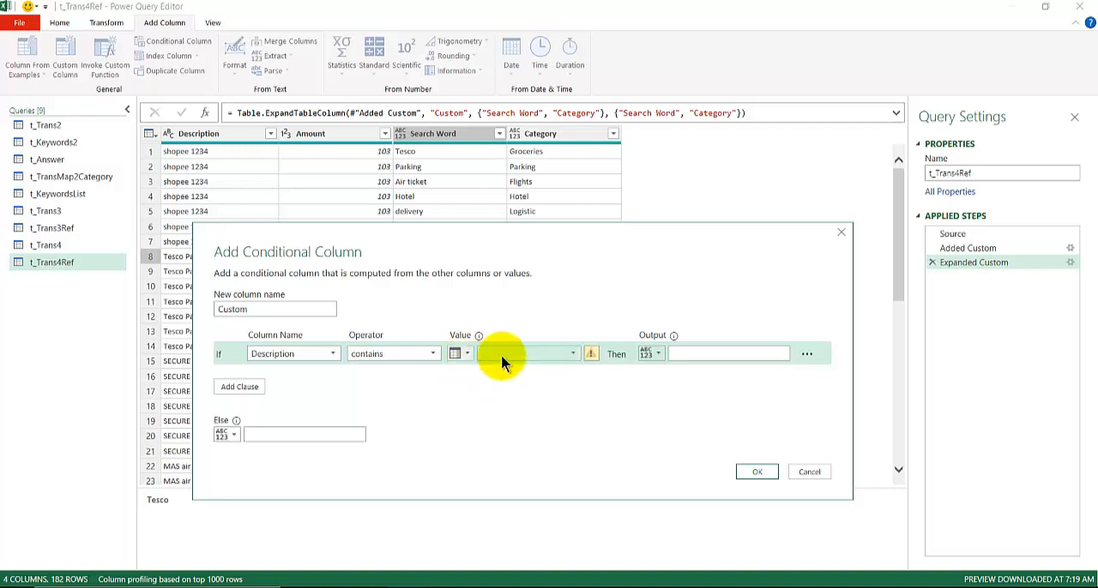
pyautogui.click(501, 355)
pyautogui.click(502, 398)
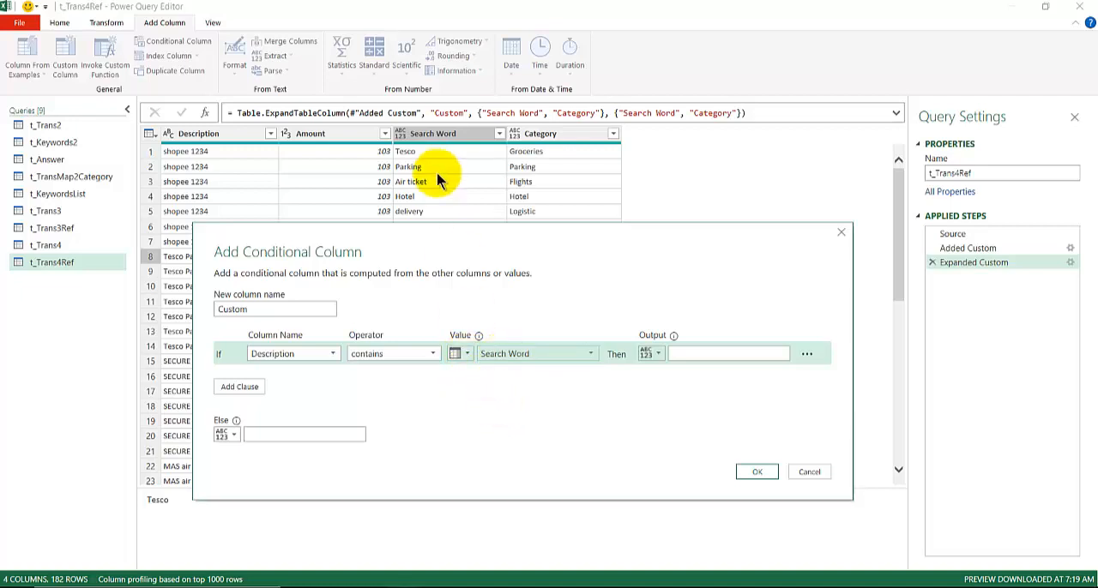
# - Output the Category column when the condition is met, name the conditional column MatchedCategories and create it
pyautogui.click(652, 353)
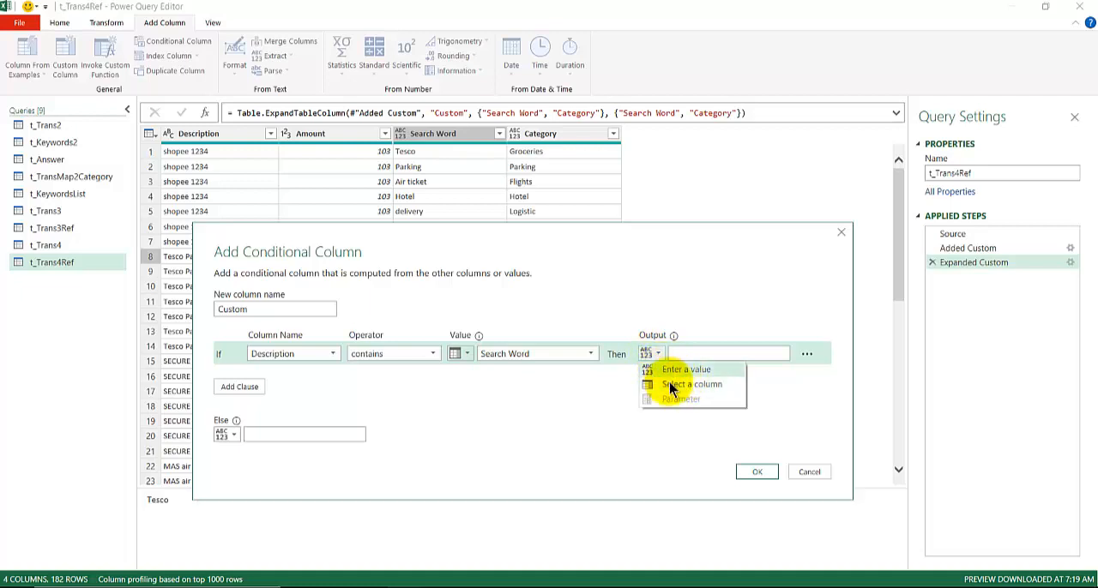
pyautogui.click(677, 385)
pyautogui.click(691, 362)
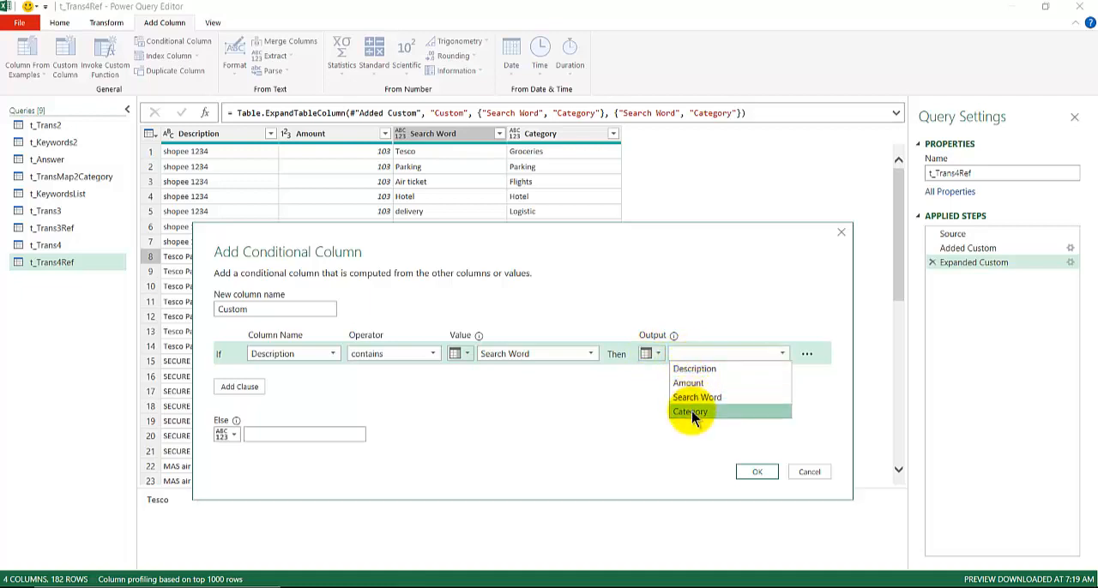
pyautogui.click(692, 411)
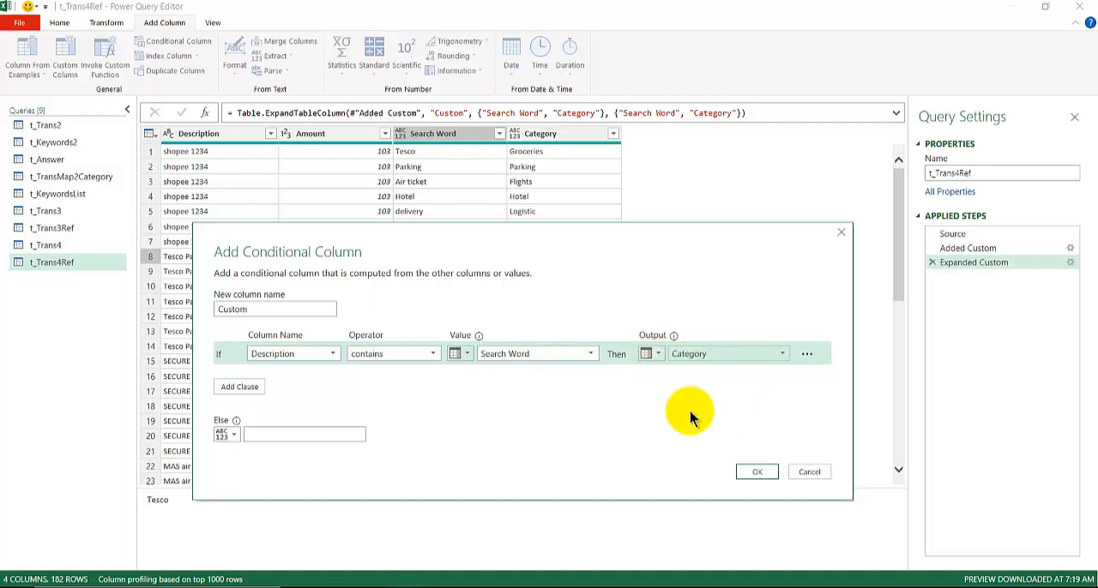
pyautogui.doubleClick(243, 309)
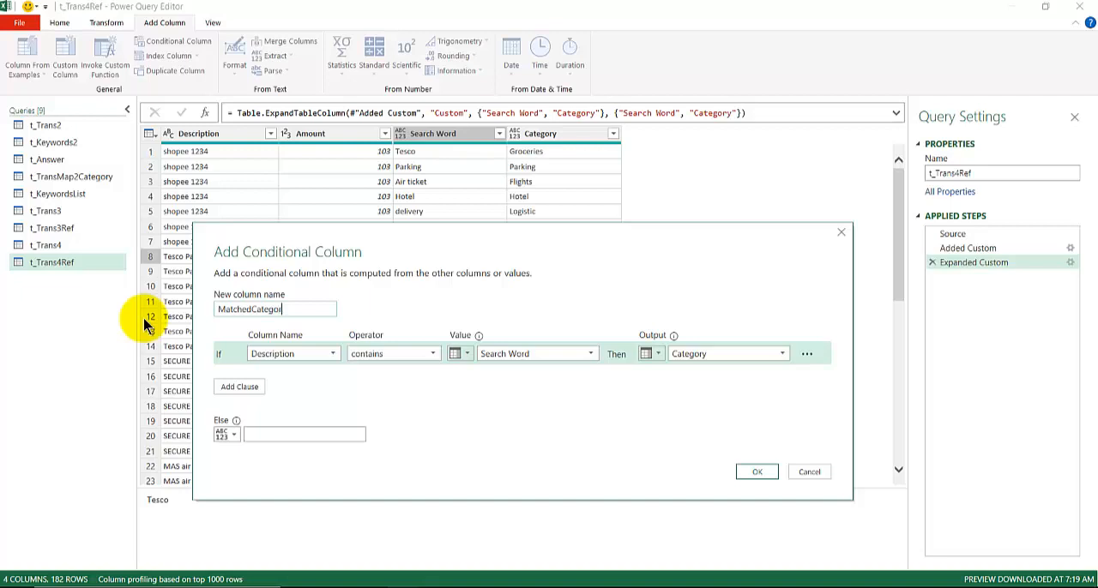
pyautogui.press('Return')
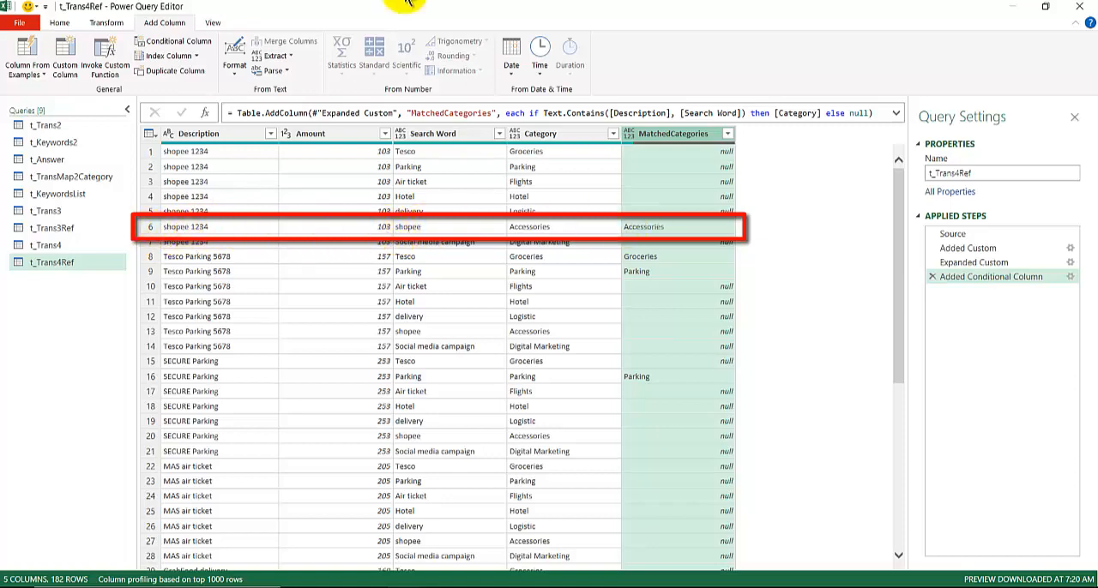
# - Compare the matched categories with the transaction and search word tables on the worksheet, and return to the full-size query editor
pyautogui.doubleClick(373, 7)
pyautogui.moveTo(369, 11); pyautogui.dragTo(380, 506)
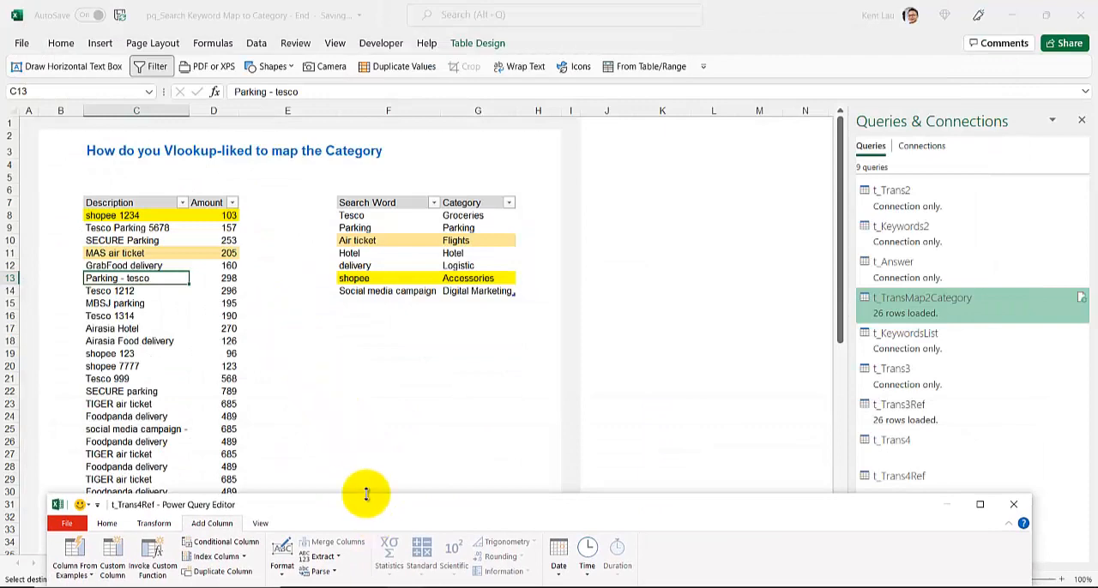
pyautogui.moveTo(352, 505); pyautogui.dragTo(363, 29)
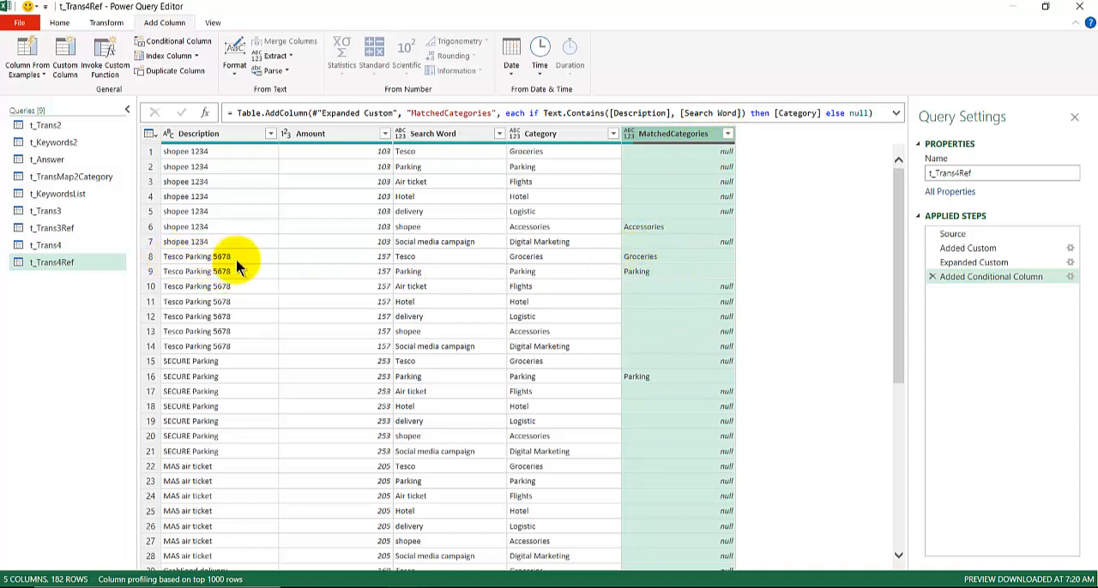
# - Filter the null rows out of the MatchedCategories column
pyautogui.click(727, 134)
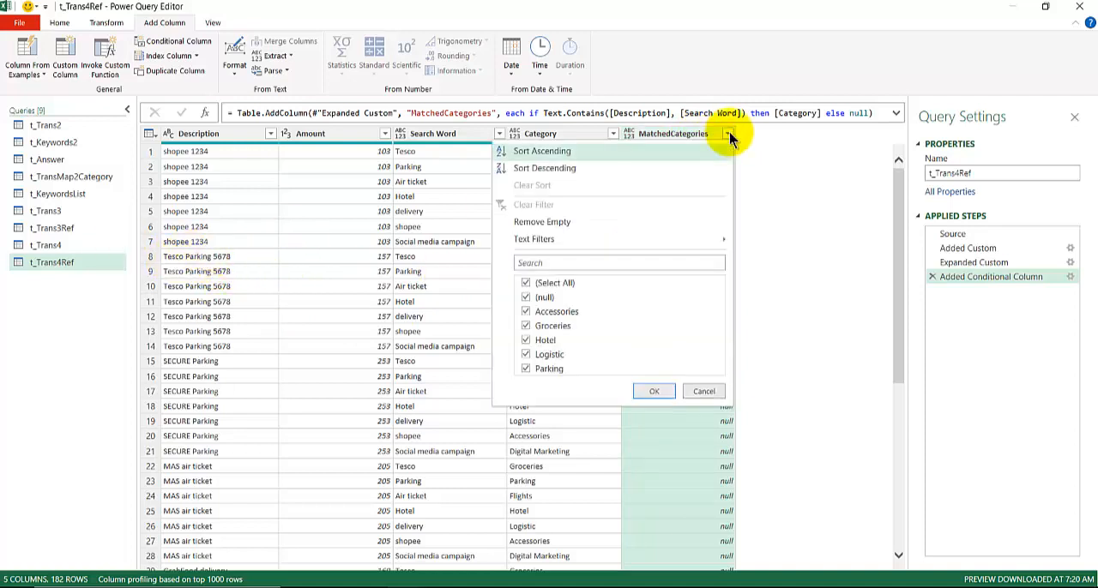
pyautogui.click(525, 298)
pyautogui.click(653, 392)
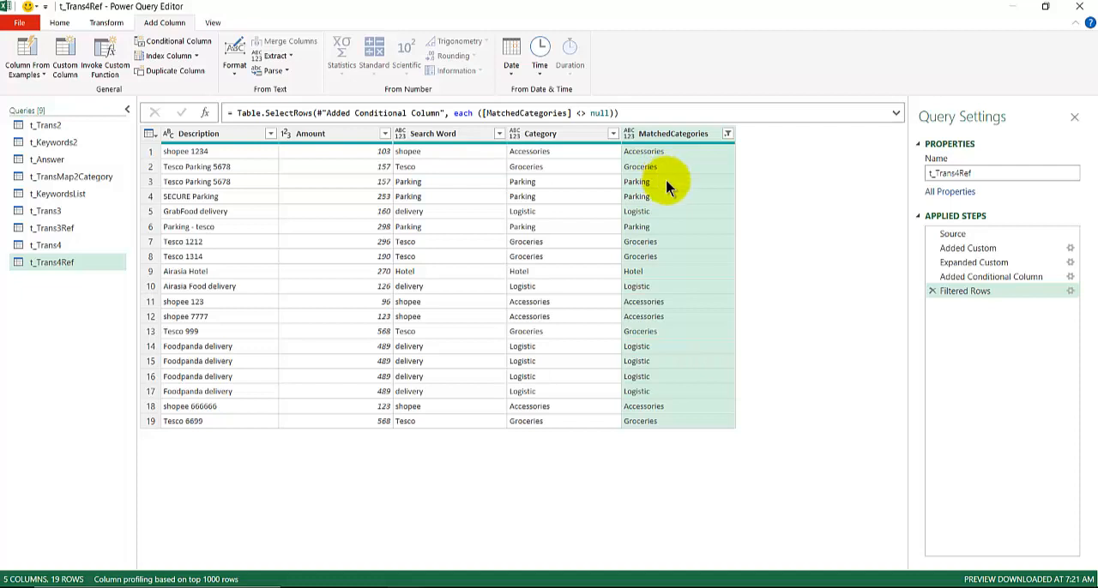
# - Insert an index column starting from 0 directly after the Added Custom step, before the keyword tables are expanded
pyautogui.click(988, 247)
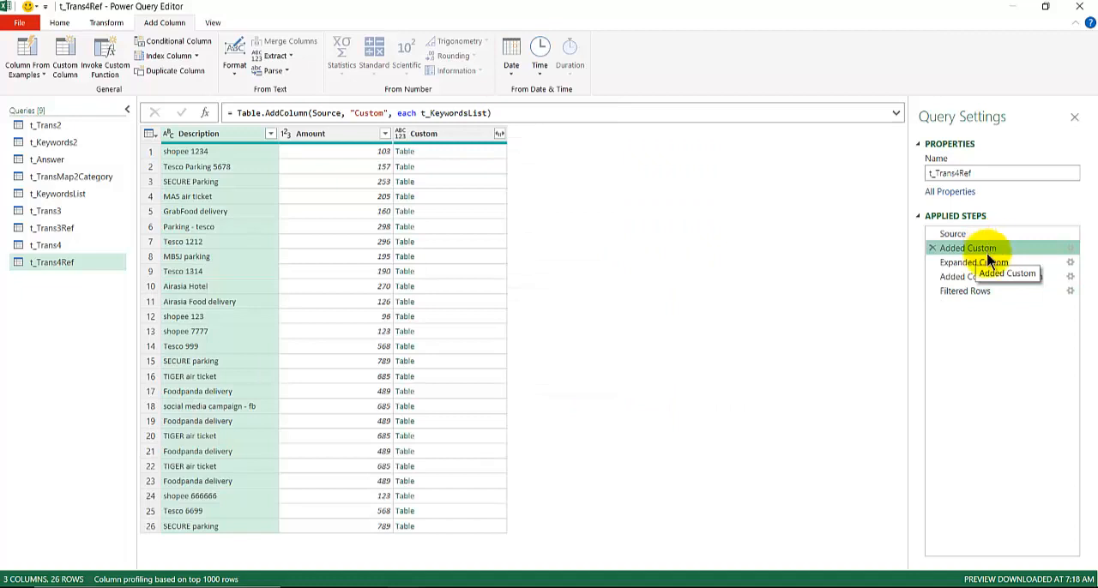
pyautogui.click(989, 260)
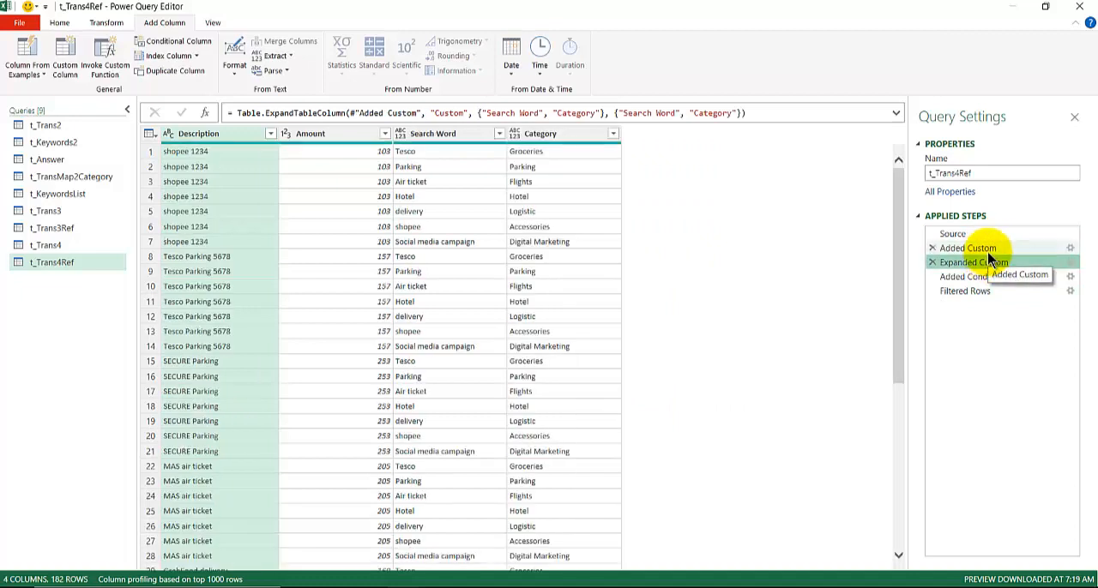
pyautogui.click(988, 248)
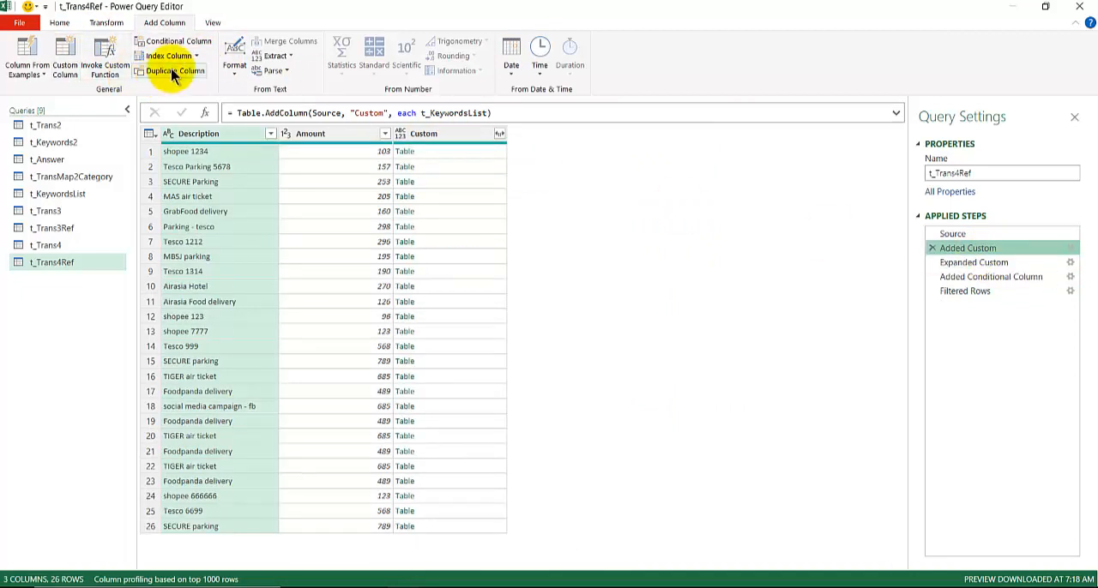
pyautogui.click(195, 55)
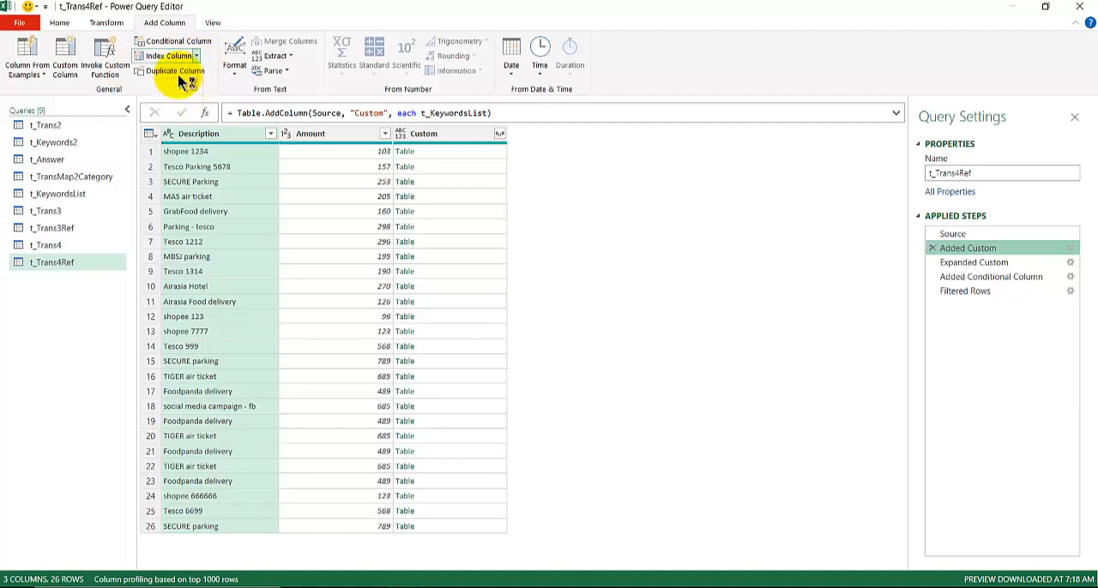
pyautogui.click(631, 330)
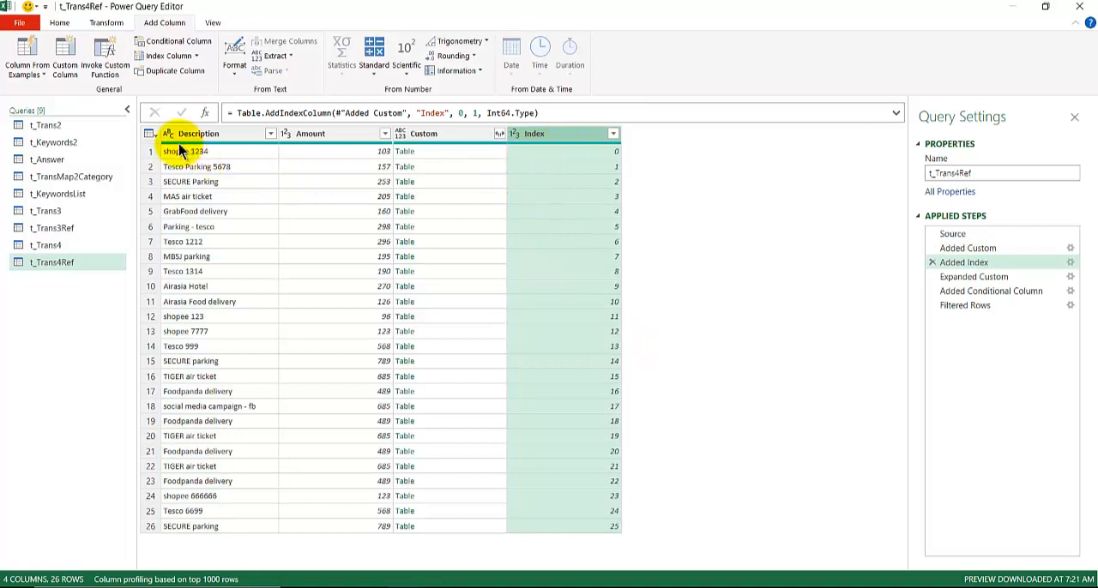
pyautogui.moveTo(187, 174)
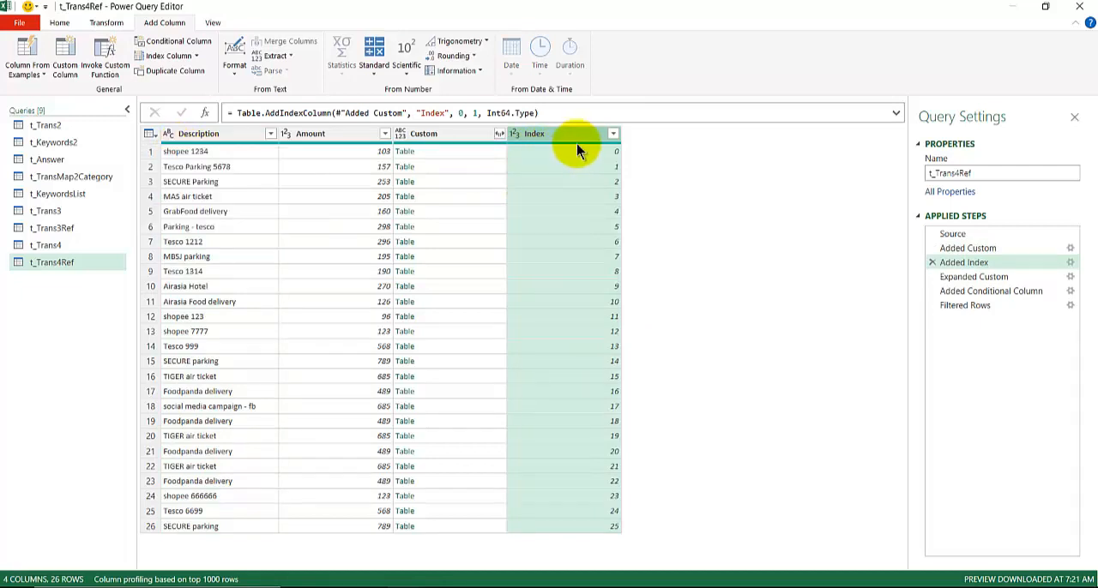
# - From the Filtered Rows step, keep only the Index and MatchedCategories columns and remove all others
pyautogui.click(985, 307)
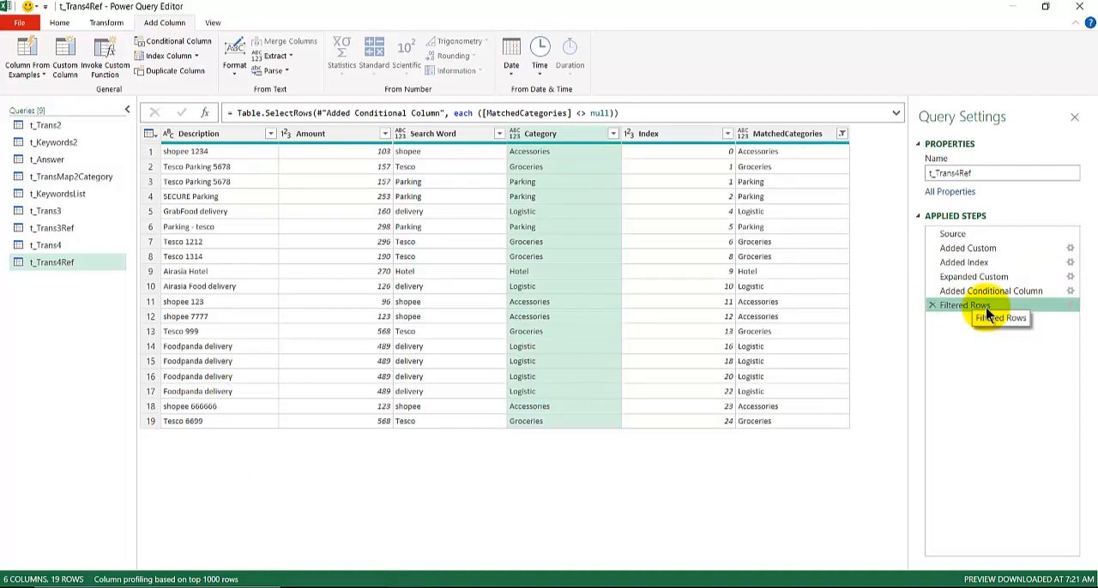
pyautogui.click(679, 134)
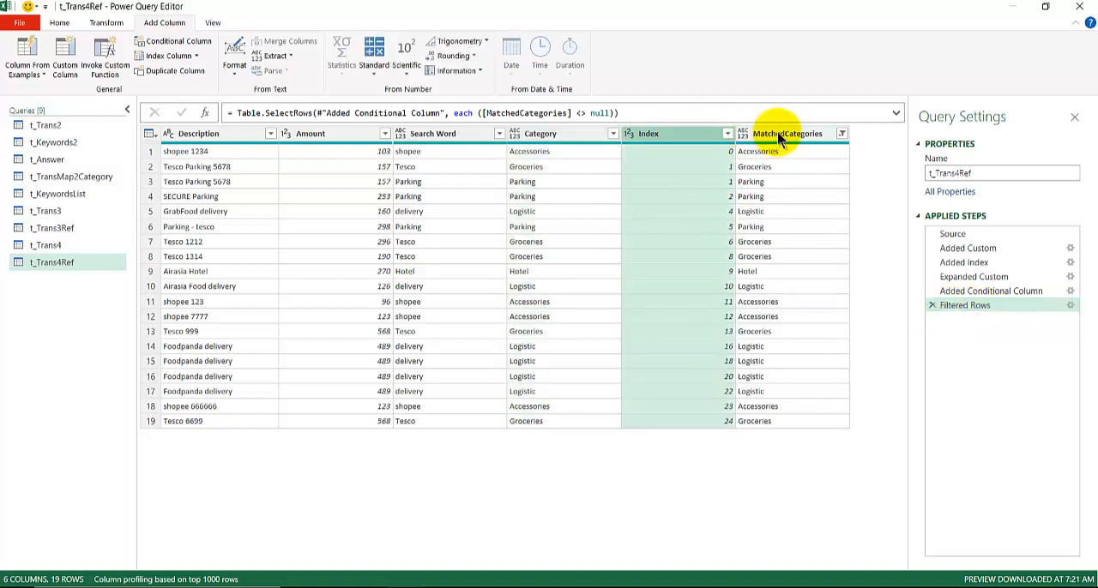
pyautogui.keyDown('ctrl'); pyautogui.click(780, 140); pyautogui.keyUp('ctrl')
pyautogui.rightClick(780, 137)
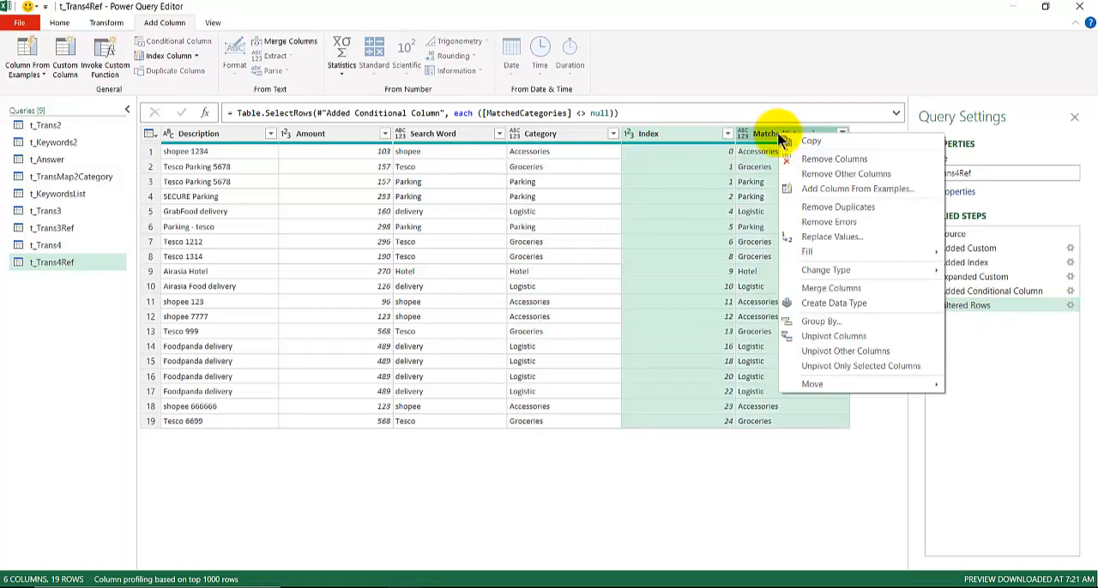
pyautogui.click(823, 175)
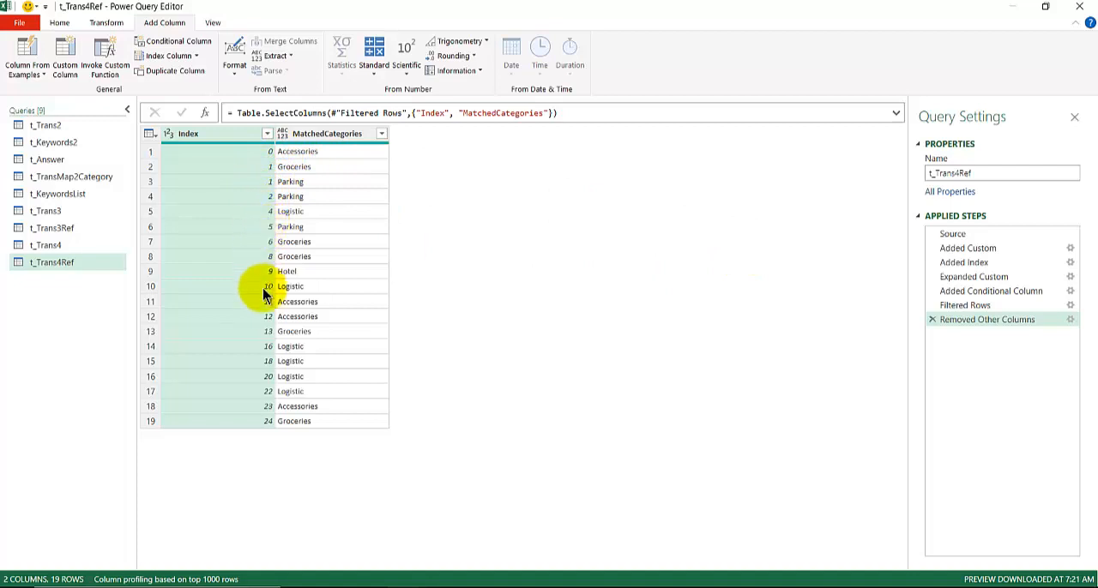
# - Merge t_Trans4Ref with itself on Index using a Left Outer join and preview the nested tables in the first two rows
pyautogui.click(967, 263)
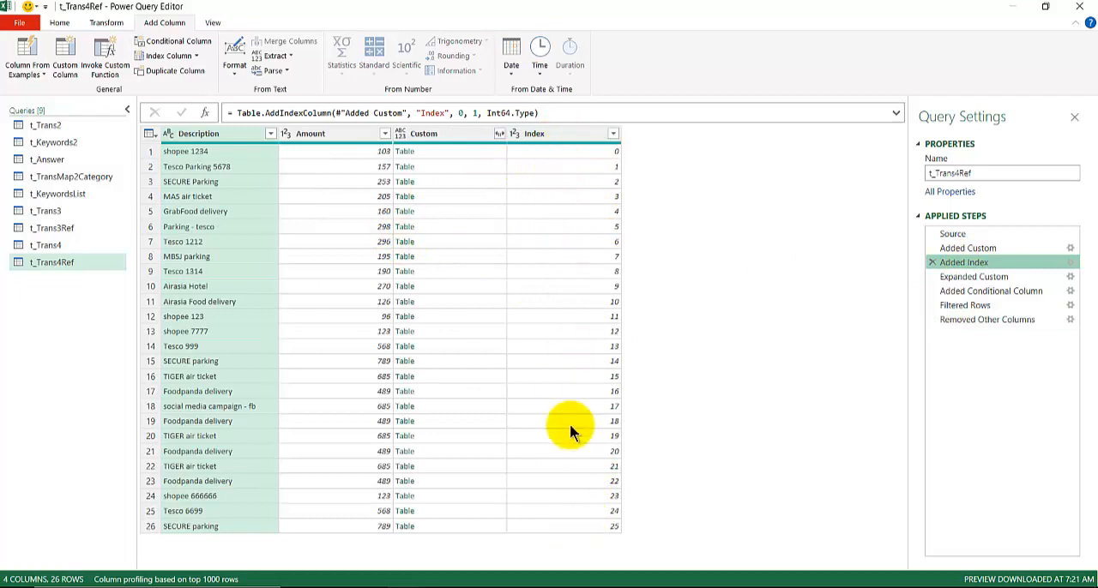
pyautogui.click(931, 320)
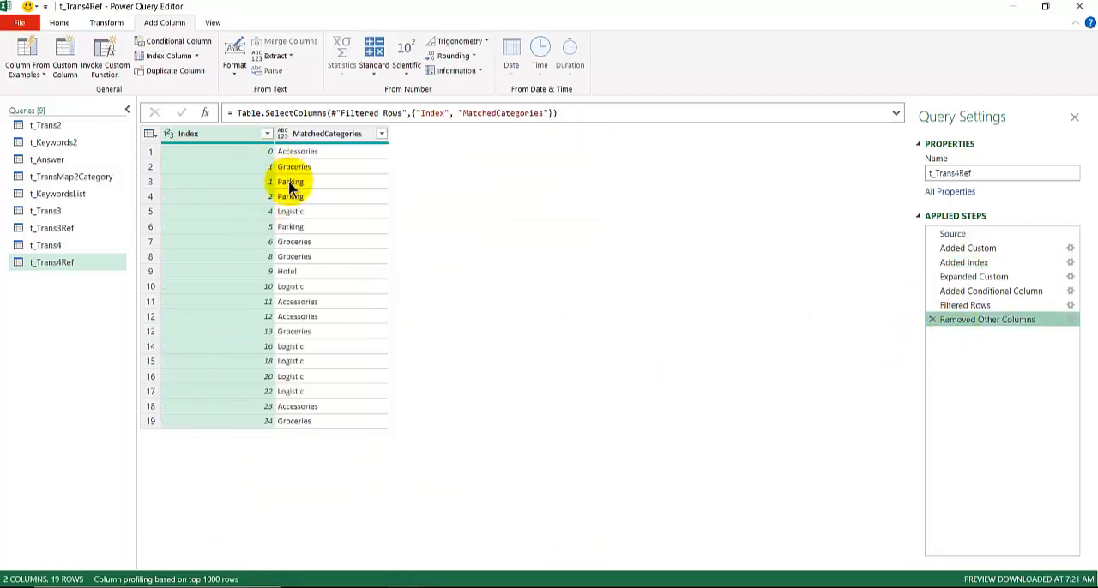
pyautogui.click(62, 22)
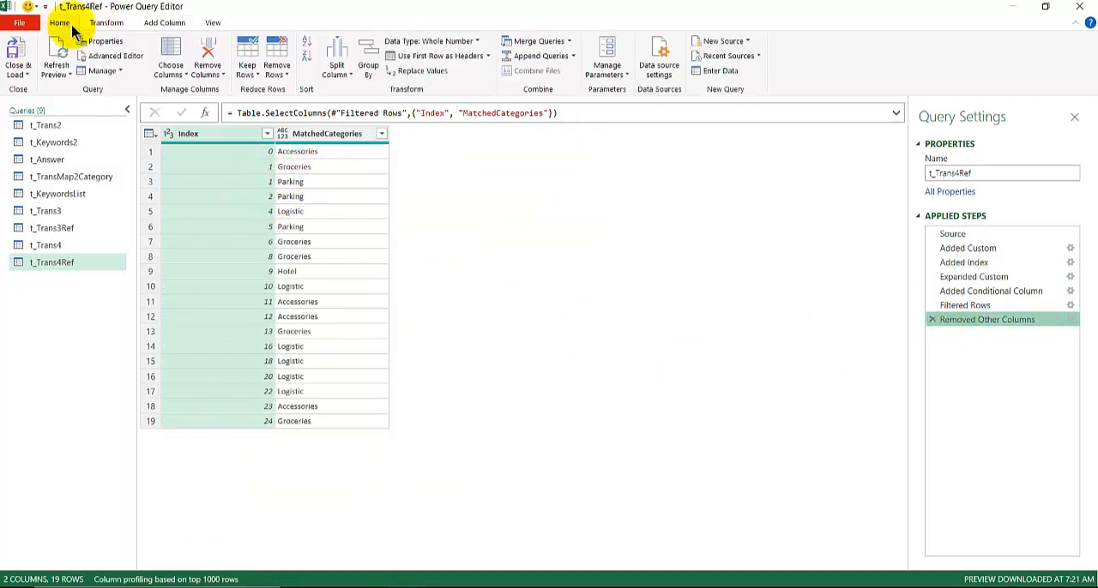
pyautogui.click(541, 42)
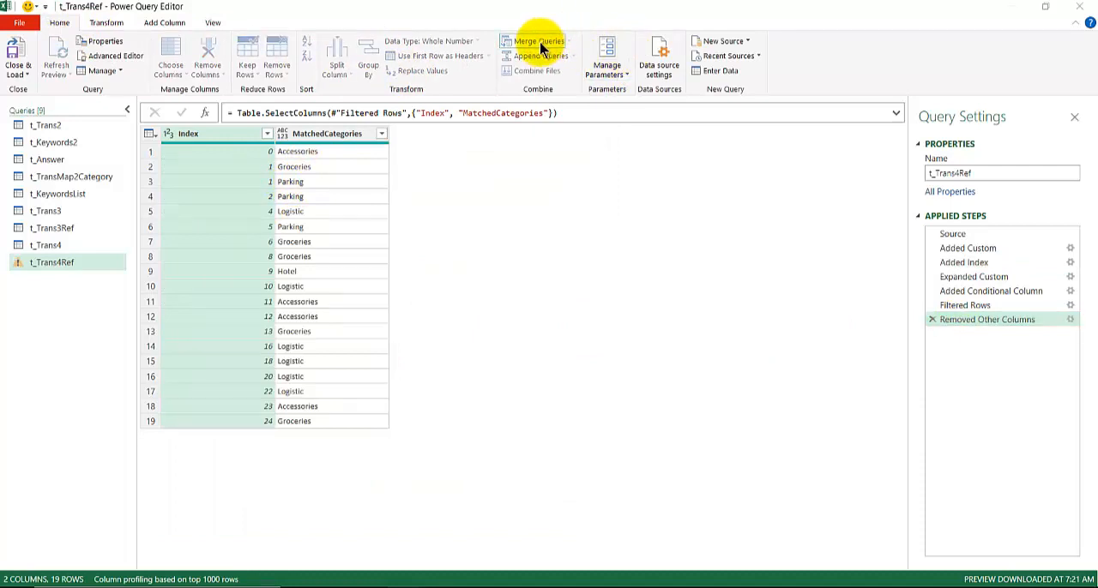
pyautogui.click(365, 275)
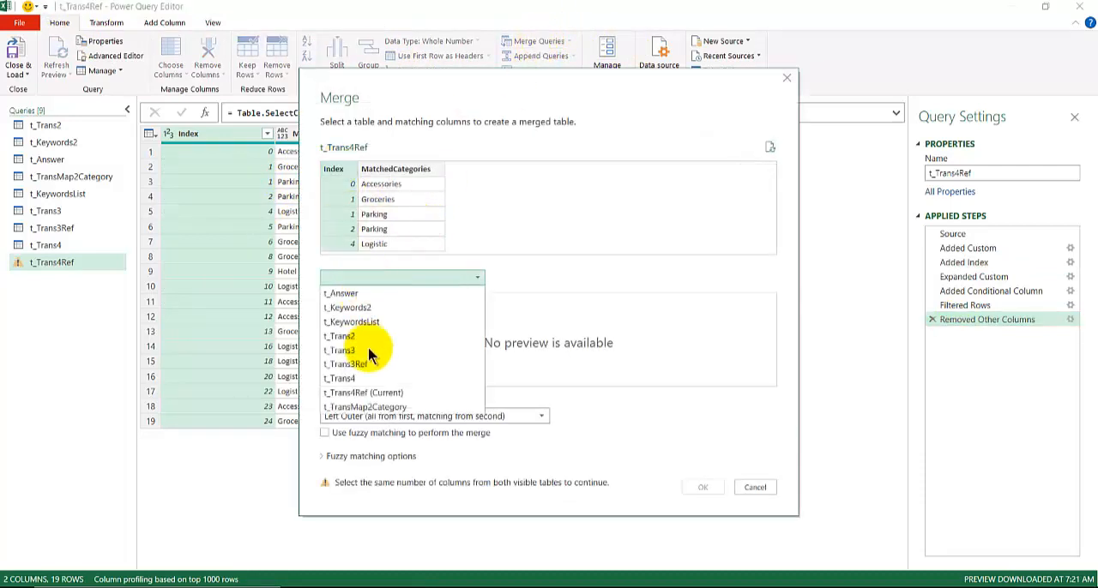
pyautogui.click(360, 393)
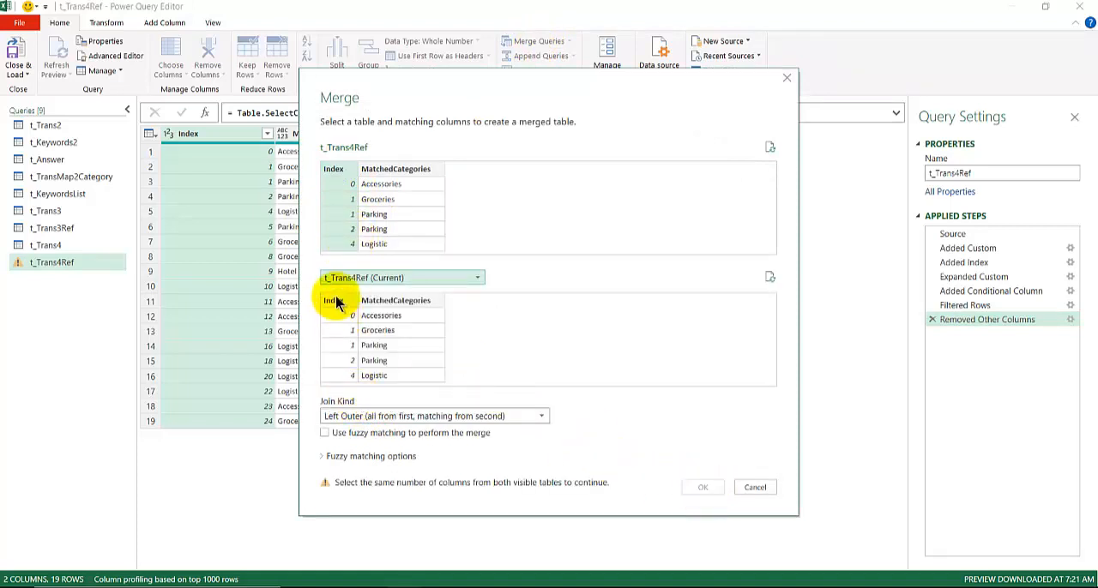
pyautogui.click(333, 300)
pyautogui.click(703, 488)
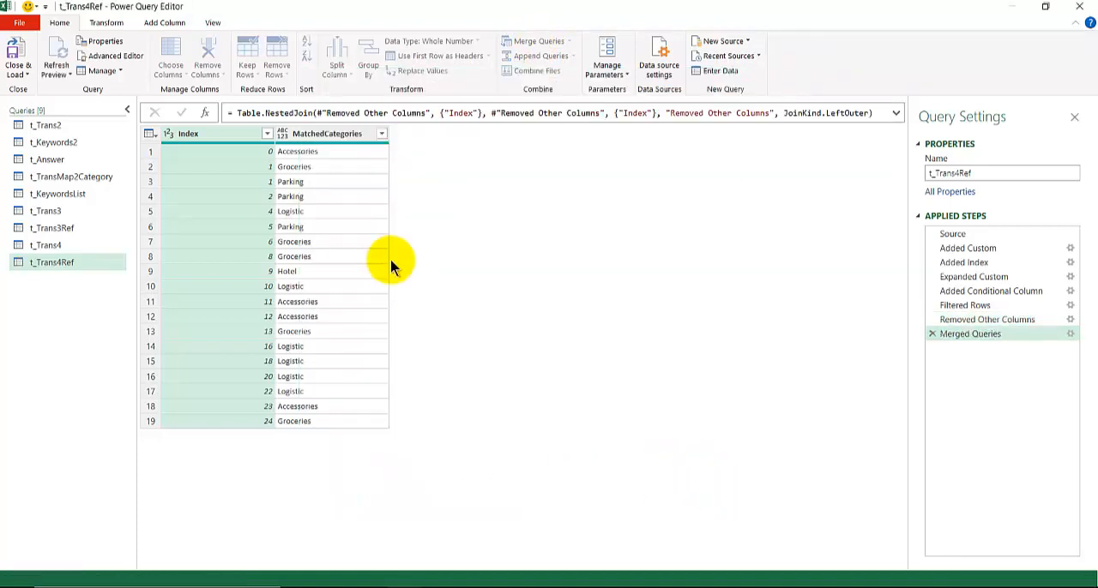
pyautogui.click(445, 152)
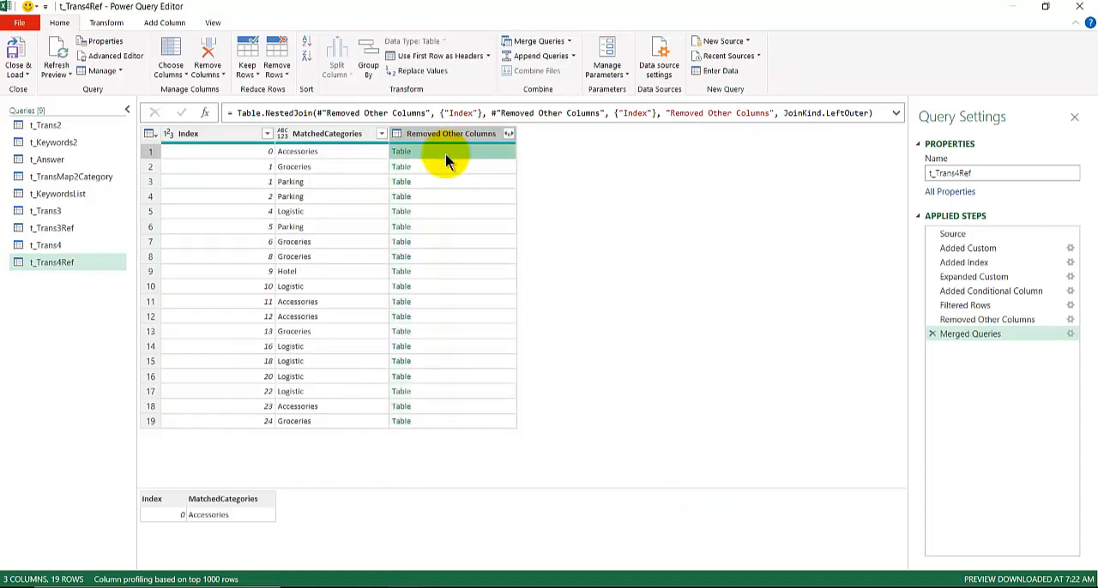
pyautogui.click(446, 166)
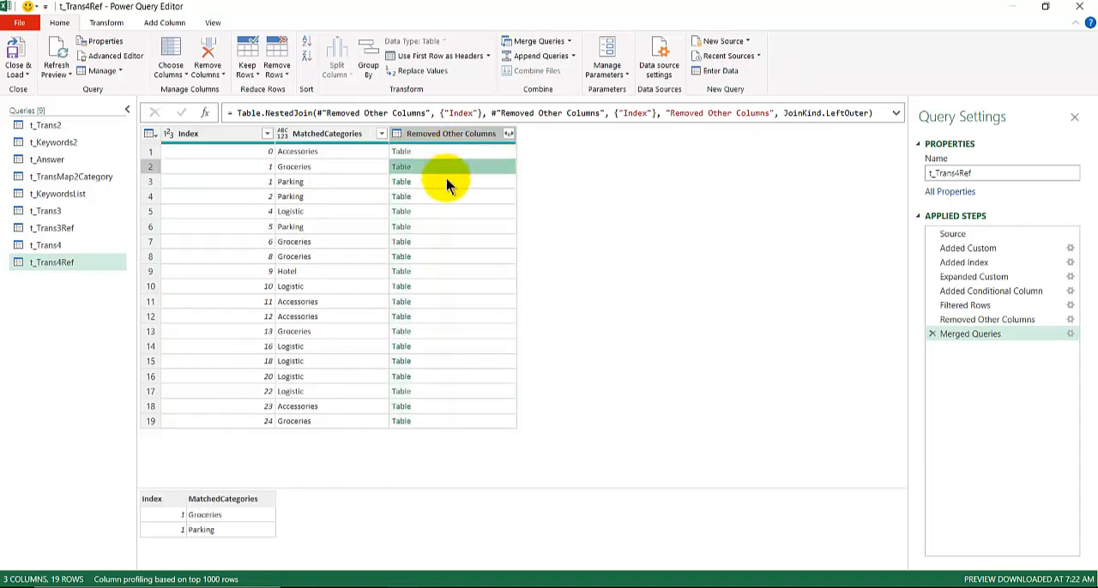
# - Edit the Merged Queries formula so #"Added Index" is the first table in Table.NestedJoin, and preview the first row's nested table
pyautogui.click(446, 181)
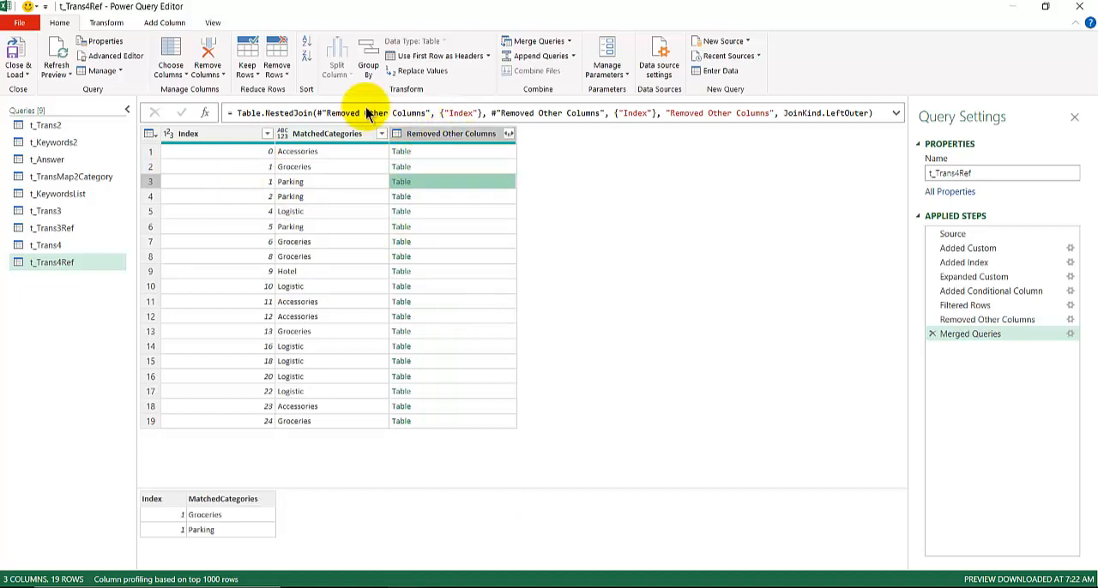
pyautogui.click(331, 113)
pyautogui.moveTo(327, 113); pyautogui.dragTo(472, 104)
pyautogui.press('Delete')
pyautogui.press('Delete')
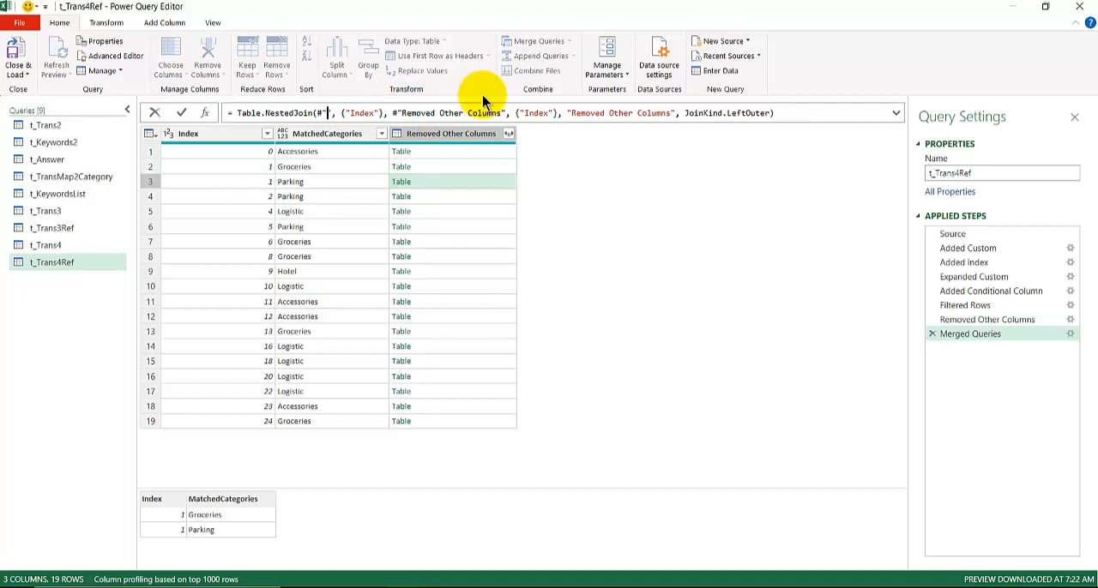
pyautogui.write('Added Index')
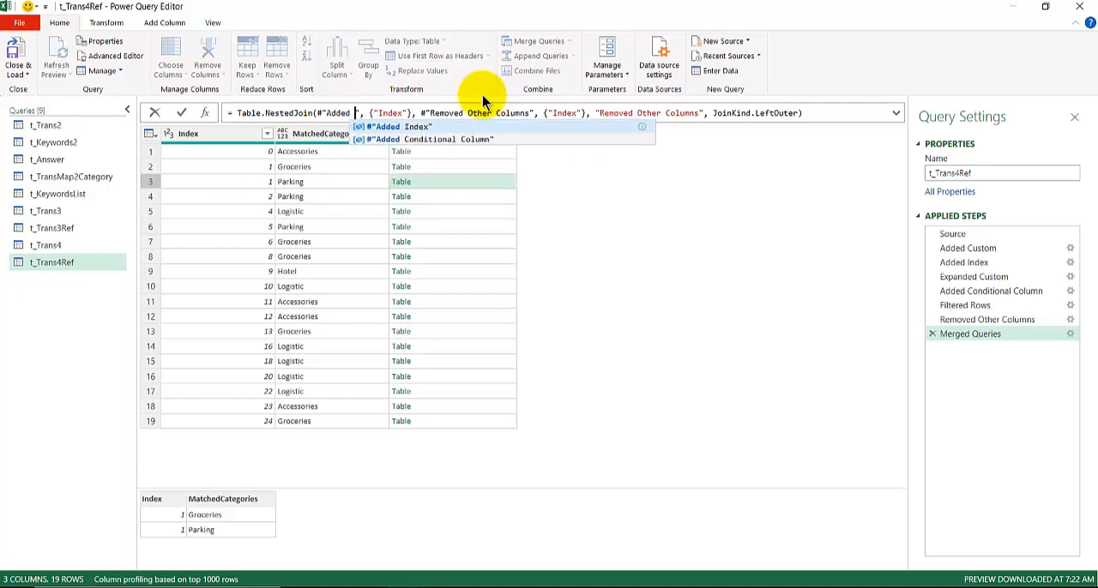
pyautogui.press('Return')
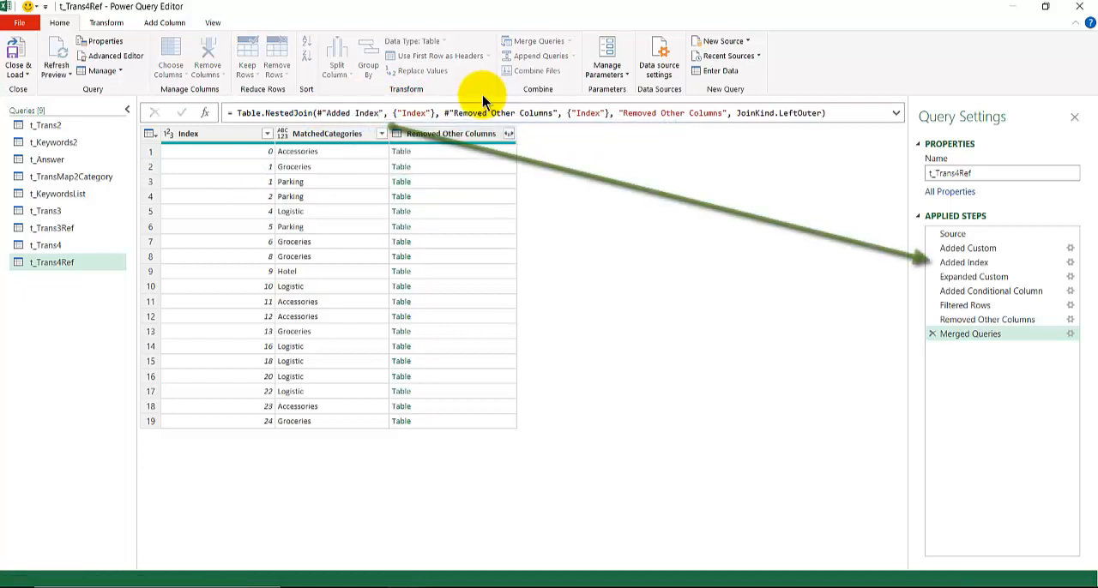
pyautogui.click(664, 151)
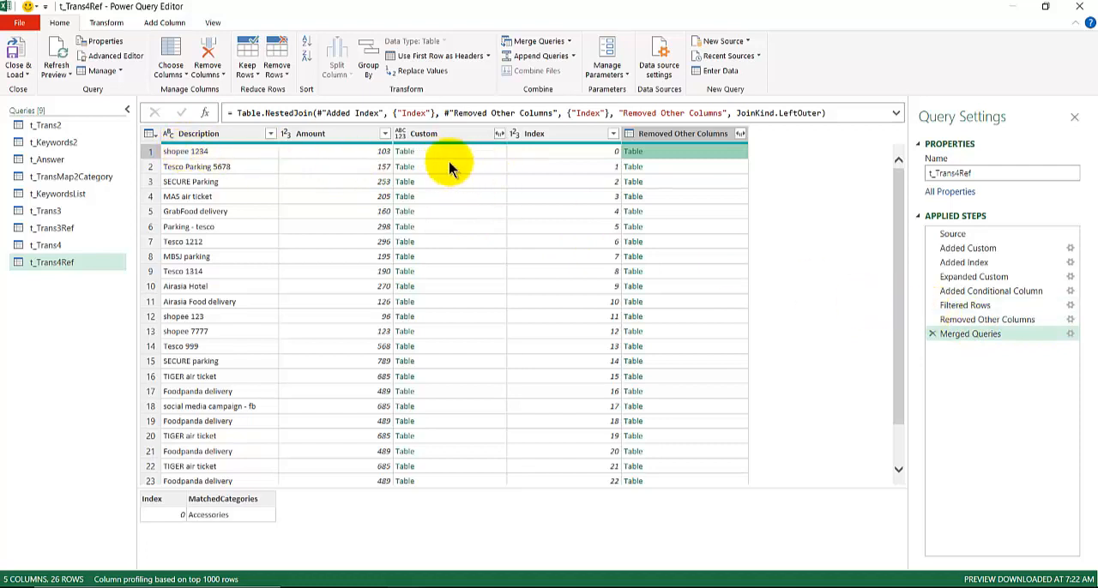
# - Compare the Added Index and Removed Other Columns steps with Merged Queries, previewing the nested tables in its first two rows
pyautogui.click(968, 262)
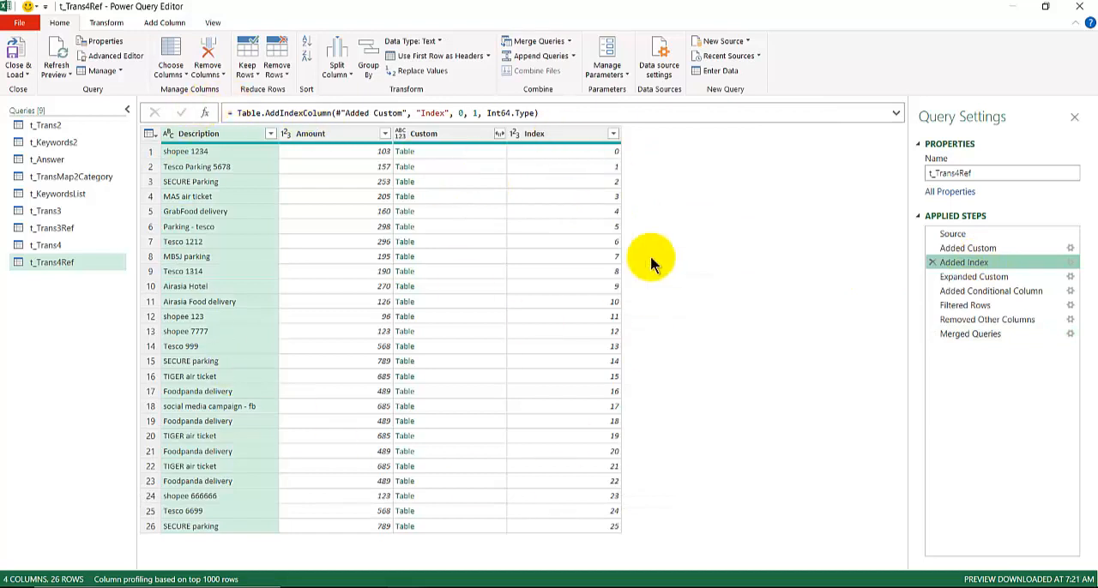
pyautogui.click(978, 320)
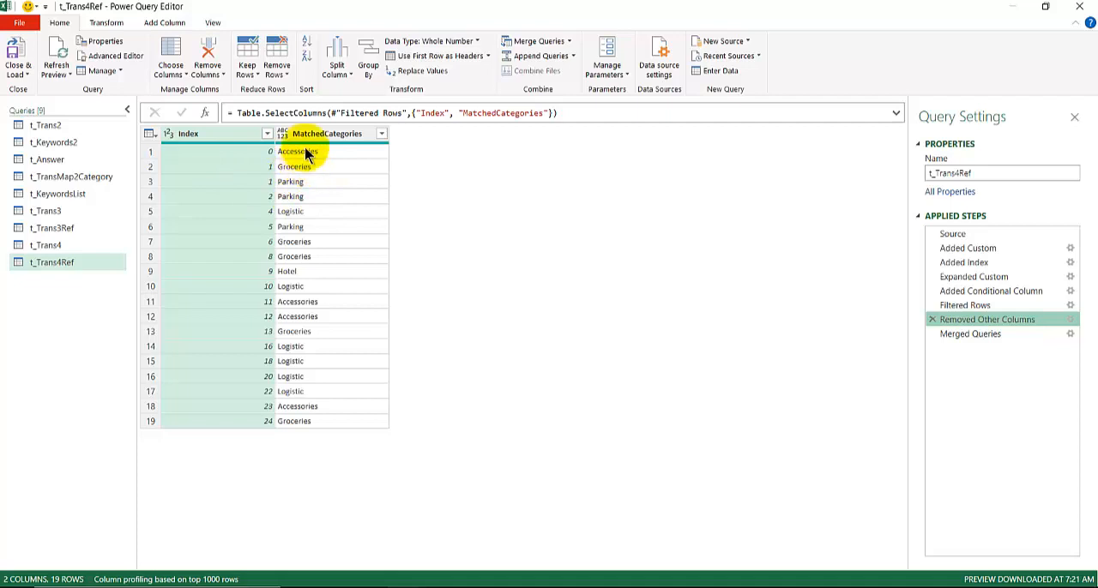
pyautogui.click(1002, 335)
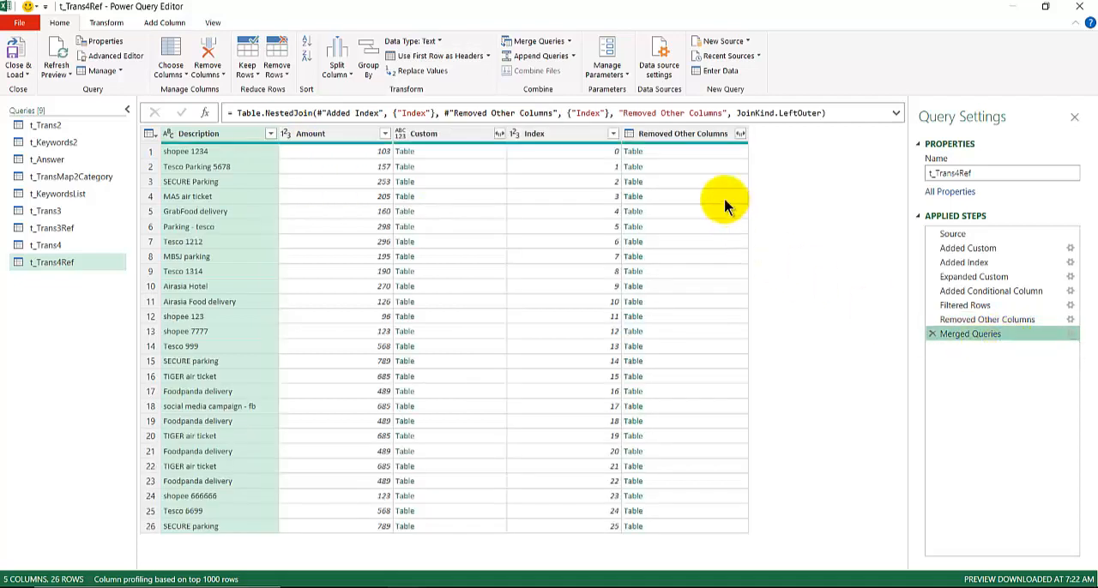
pyautogui.click(696, 166)
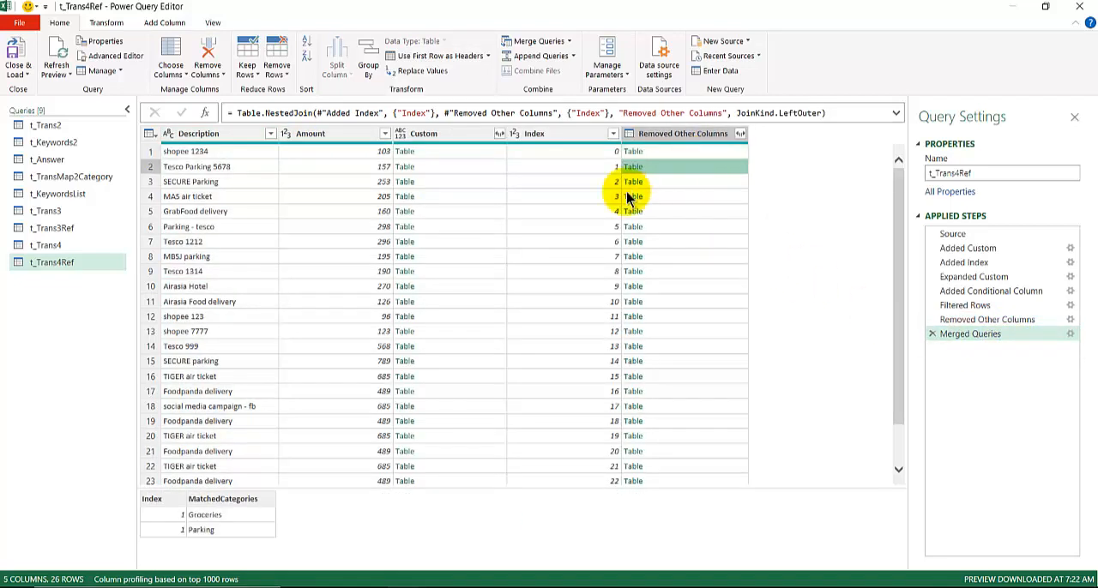
pyautogui.moveTo(294, 490); pyautogui.dragTo(182, 299)
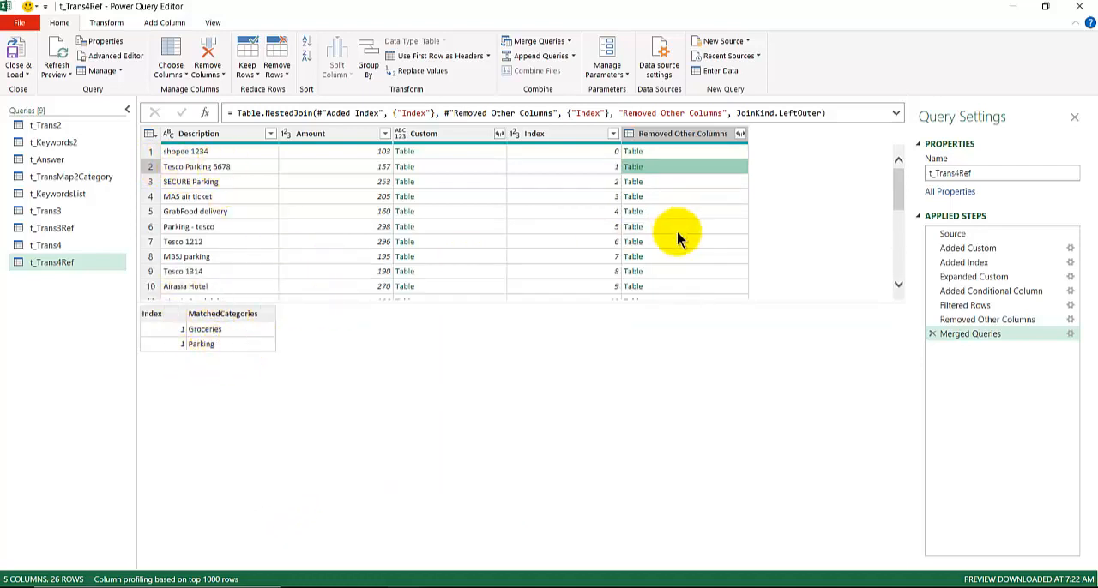
pyautogui.moveTo(685, 301); pyautogui.dragTo(681, 337)
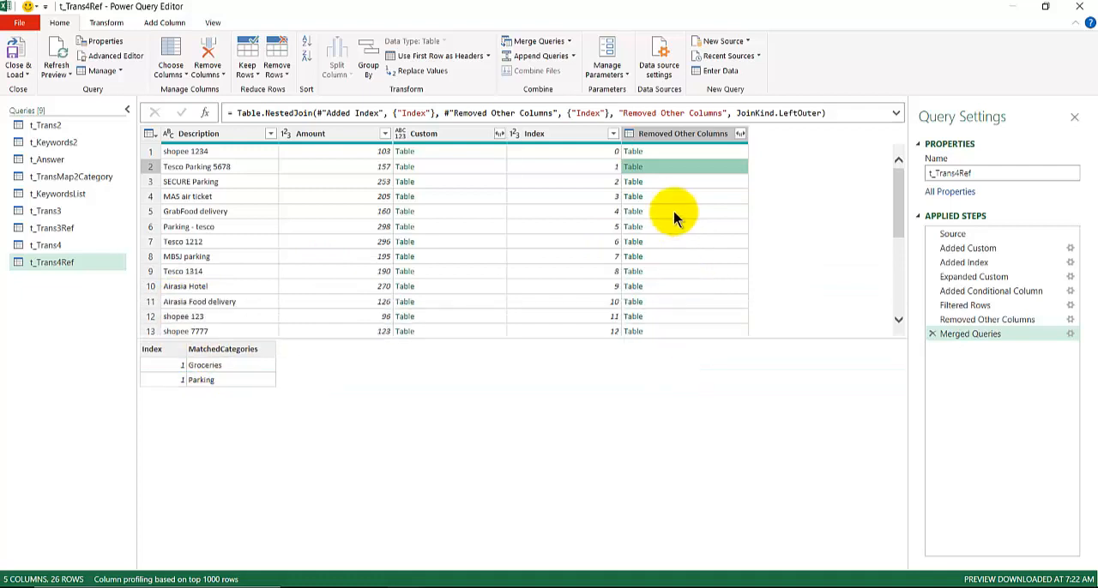
pyautogui.click(676, 152)
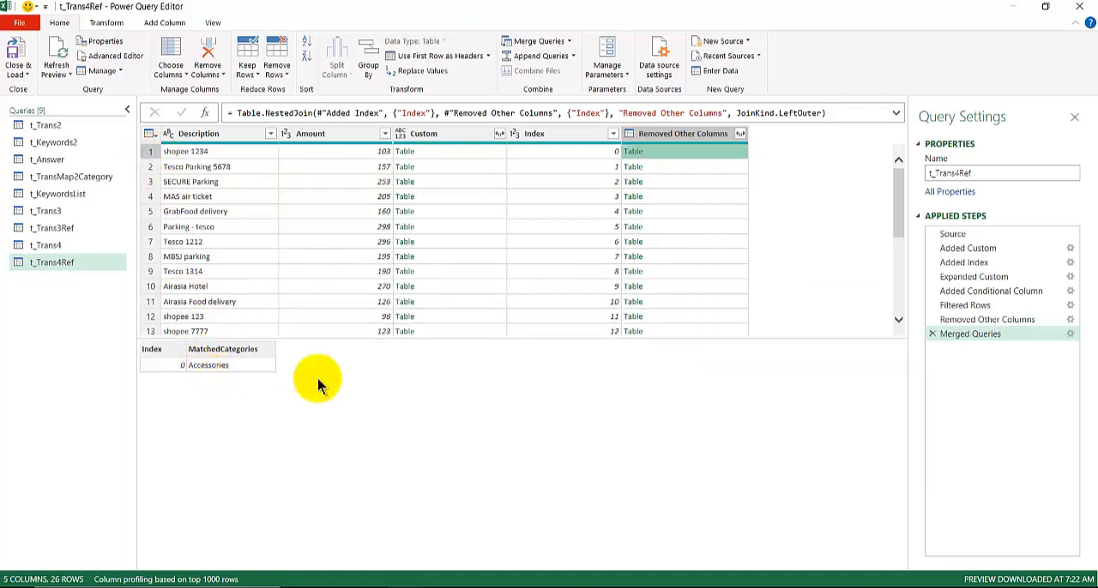
pyautogui.moveTo(366, 341); pyautogui.dragTo(359, 381)
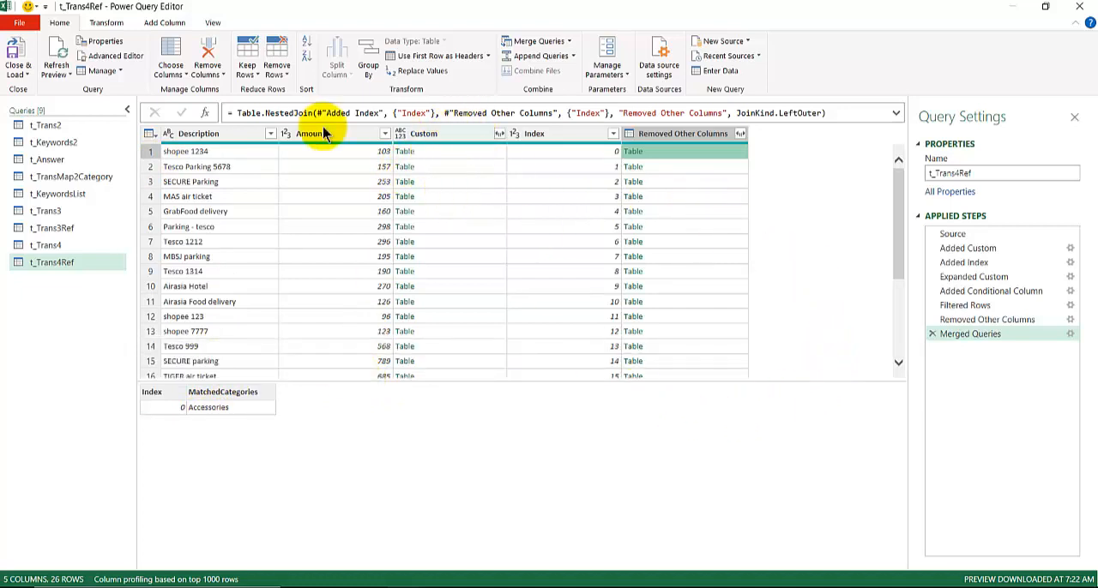
# - Remove the Custom and Index columns from the merged table and preview the nested table in the first row
pyautogui.click(472, 135)
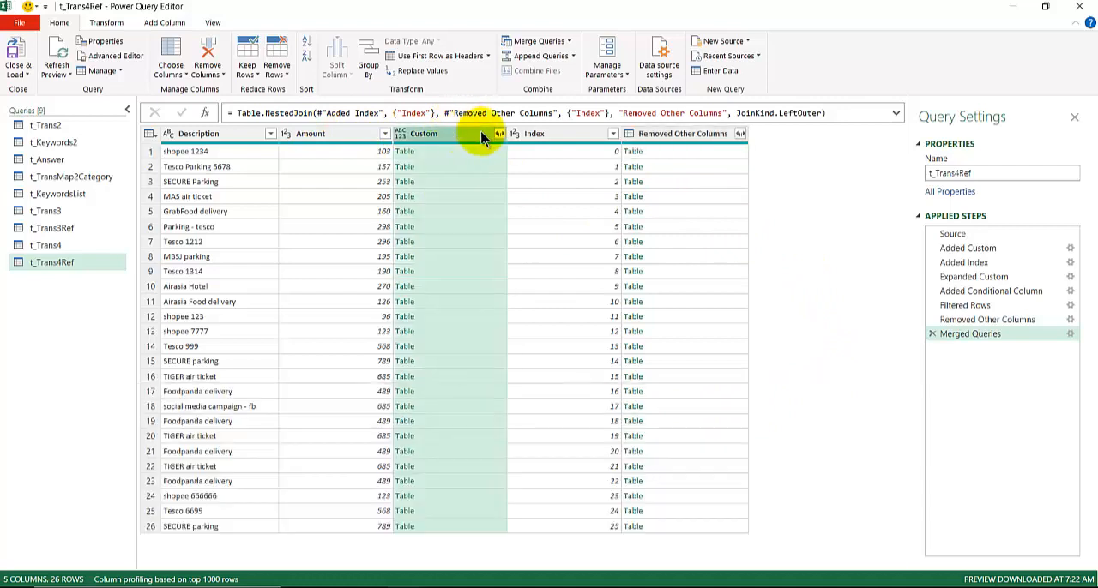
pyautogui.keyDown('ctrl'); pyautogui.click(554, 134); pyautogui.keyUp('ctrl')
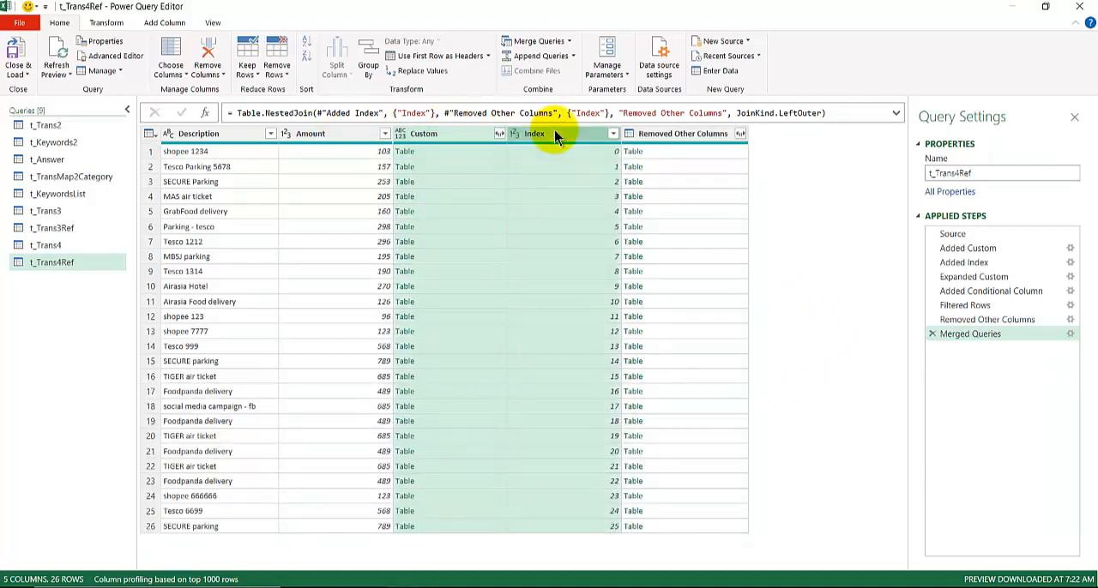
pyautogui.rightClick(554, 133)
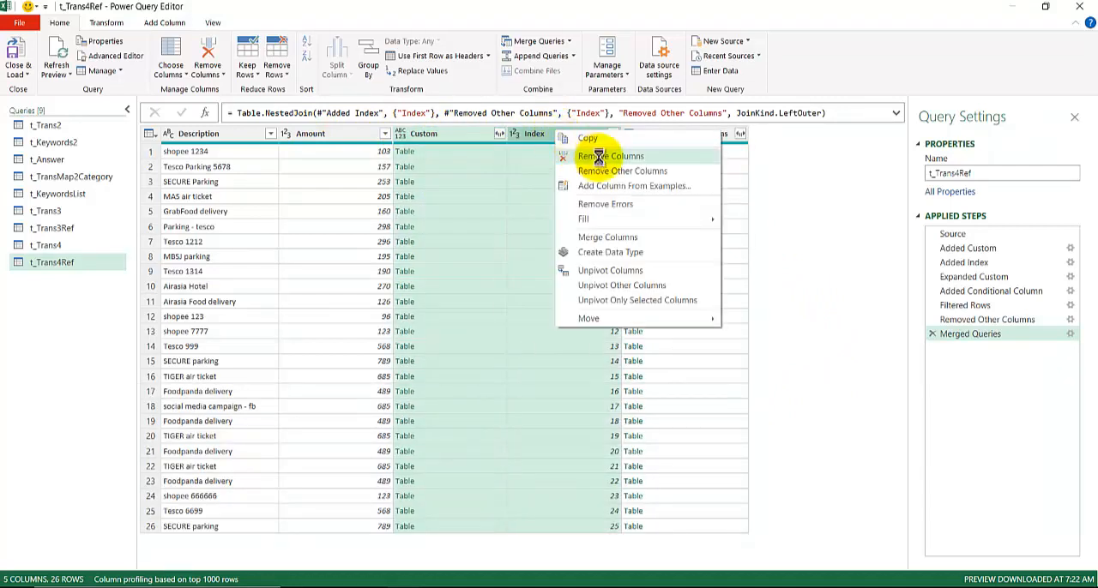
pyautogui.click(598, 156)
pyautogui.click(434, 151)
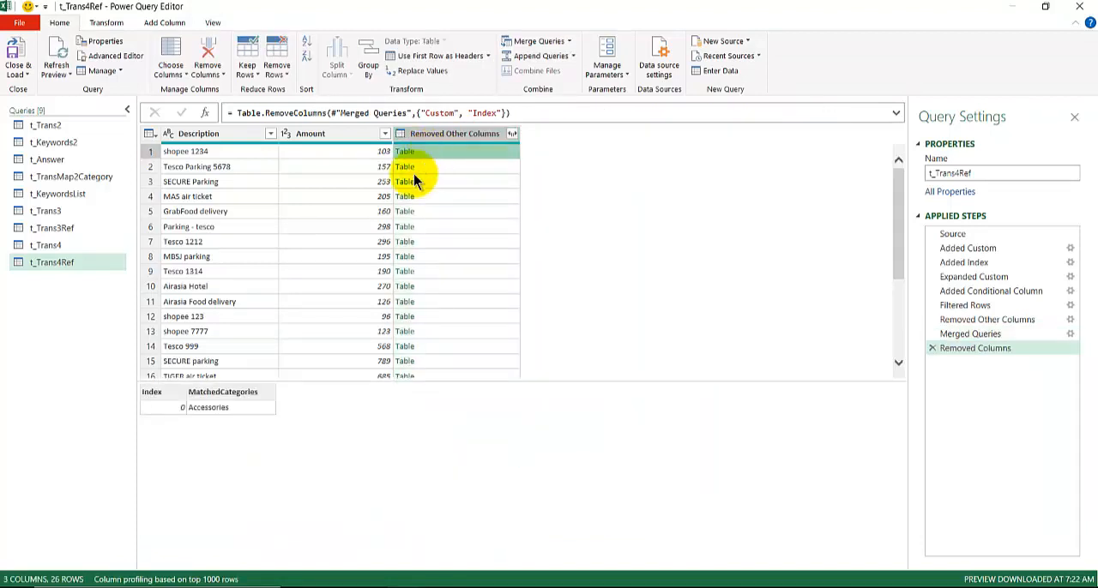
pyautogui.moveTo(310, 378); pyautogui.dragTo(309, 335)
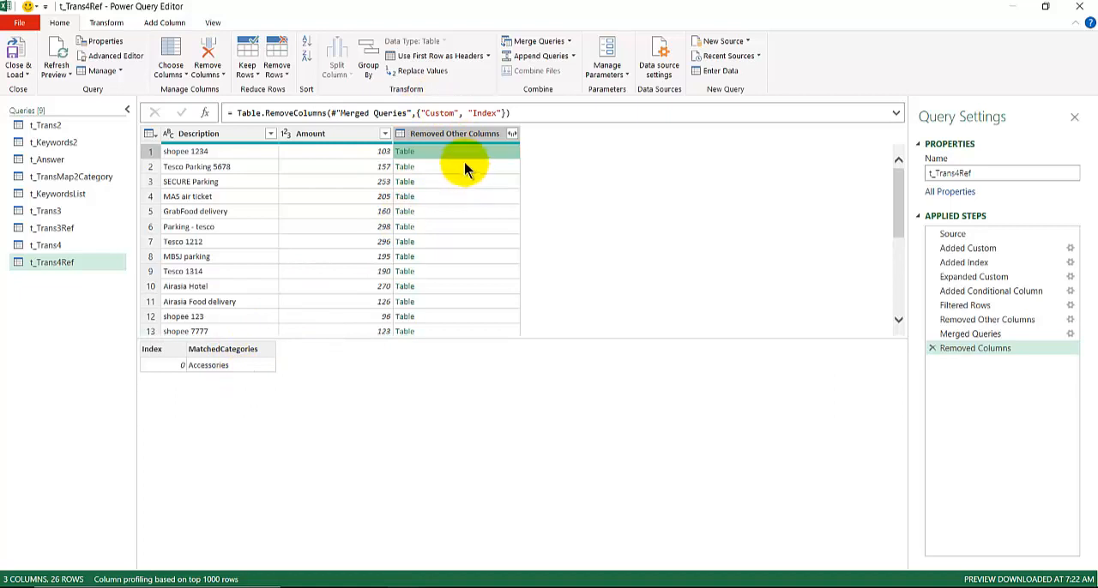
pyautogui.moveTo(427, 342); pyautogui.dragTo(421, 367)
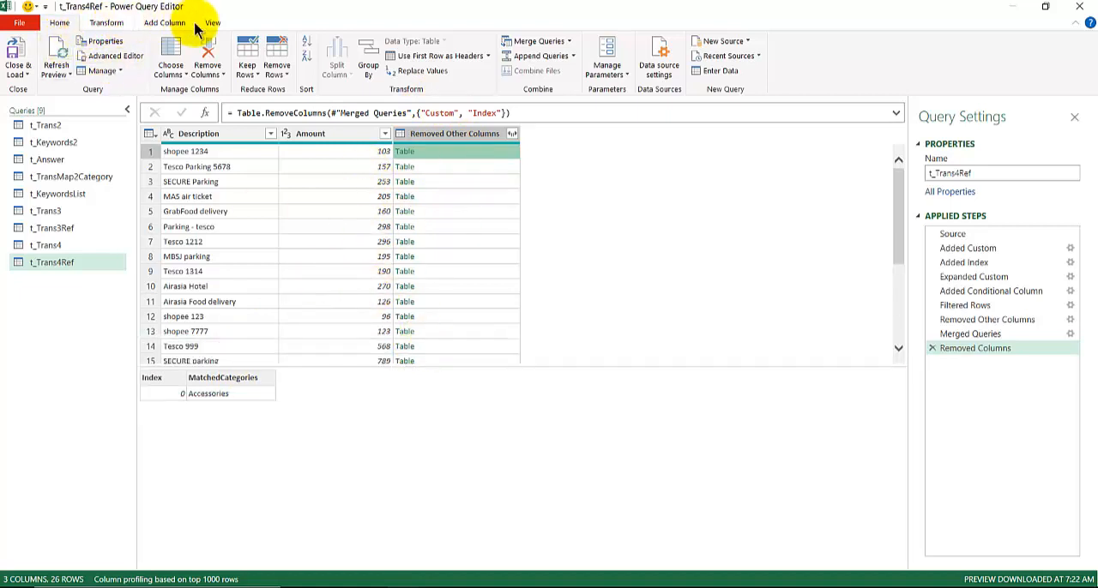
# - Start a custom column whose formula begins with the Table.Column function
pyautogui.click(166, 22)
pyautogui.click(62, 47)
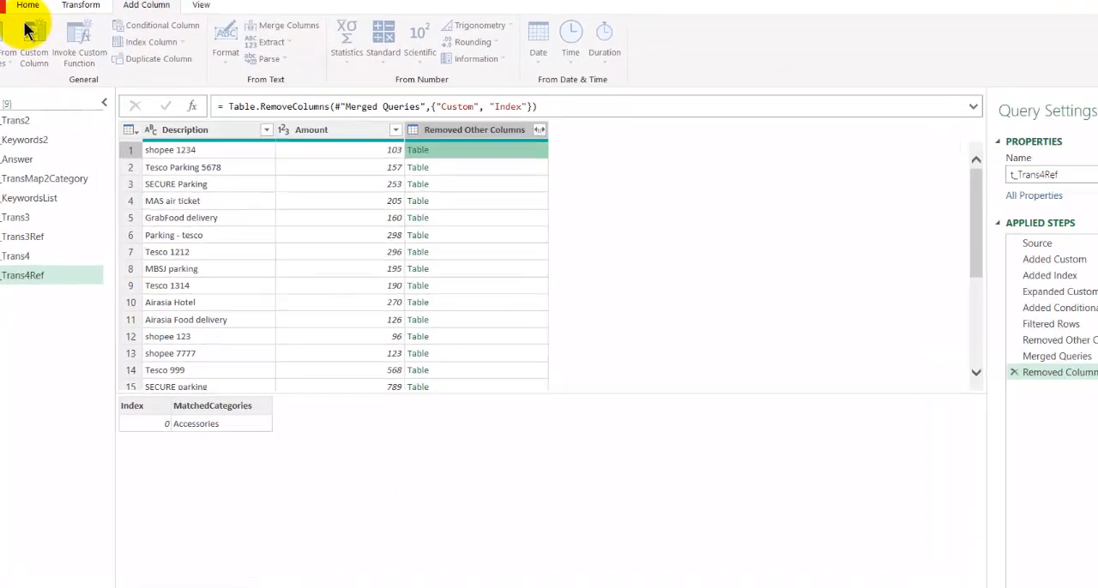
pyautogui.click(434, 336)
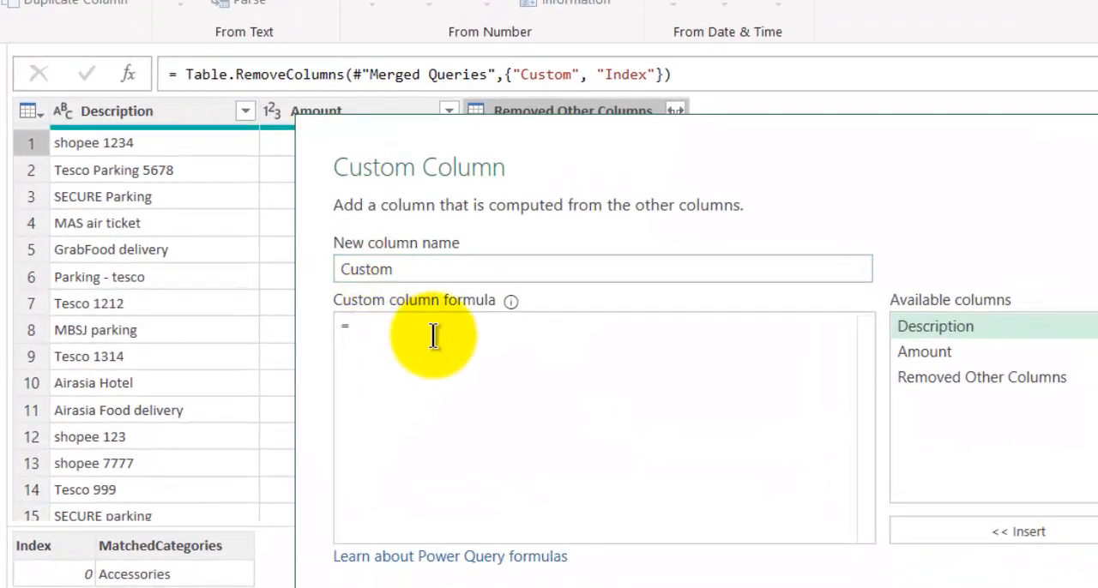
pyautogui.write('Table.')
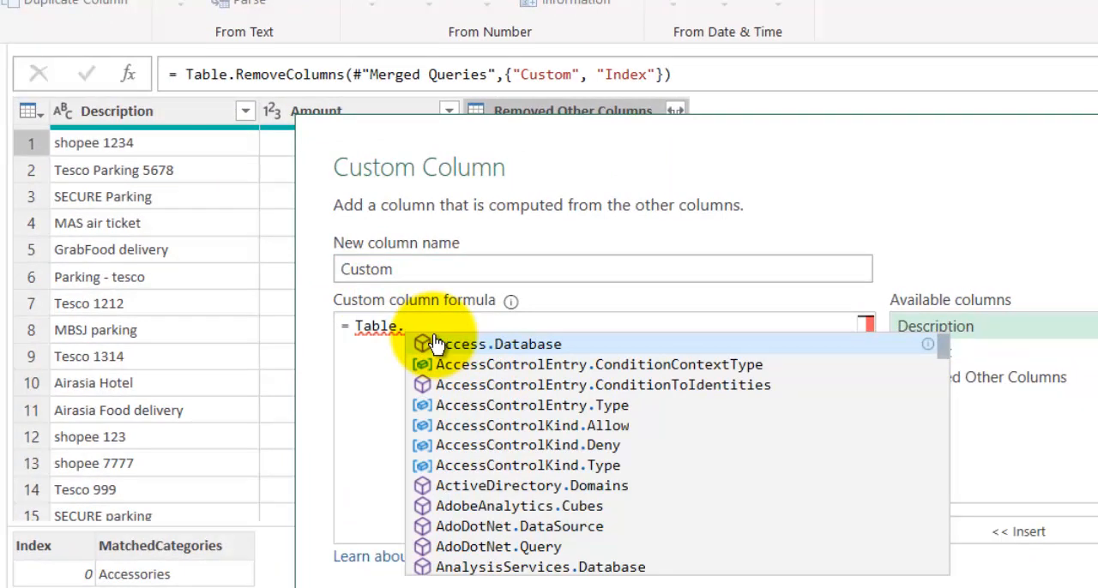
pyautogui.write('Co')
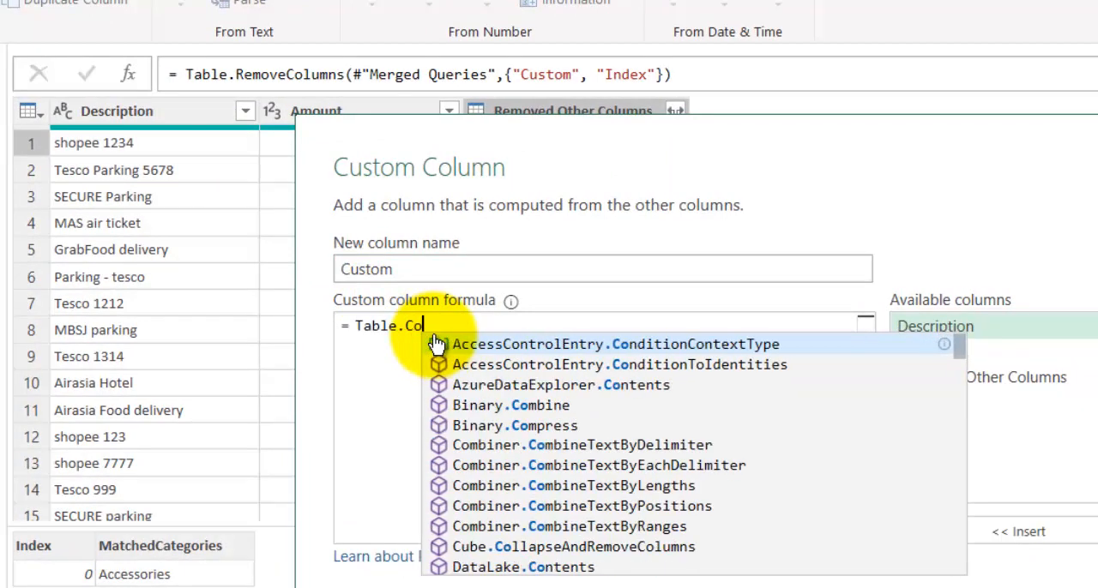
pyautogui.write('l')
pyautogui.press('BackSpace')
pyautogui.press('BackSpace')
pyautogui.press('BackSpace')
pyautogui.press('BackSpace')
pyautogui.press('BackSpace')
pyautogui.press('BackSpace')
pyautogui.press('BackSpace')
pyautogui.press('BackSpace')
pyautogui.press('BackSpace')
pyautogui.write('Column')
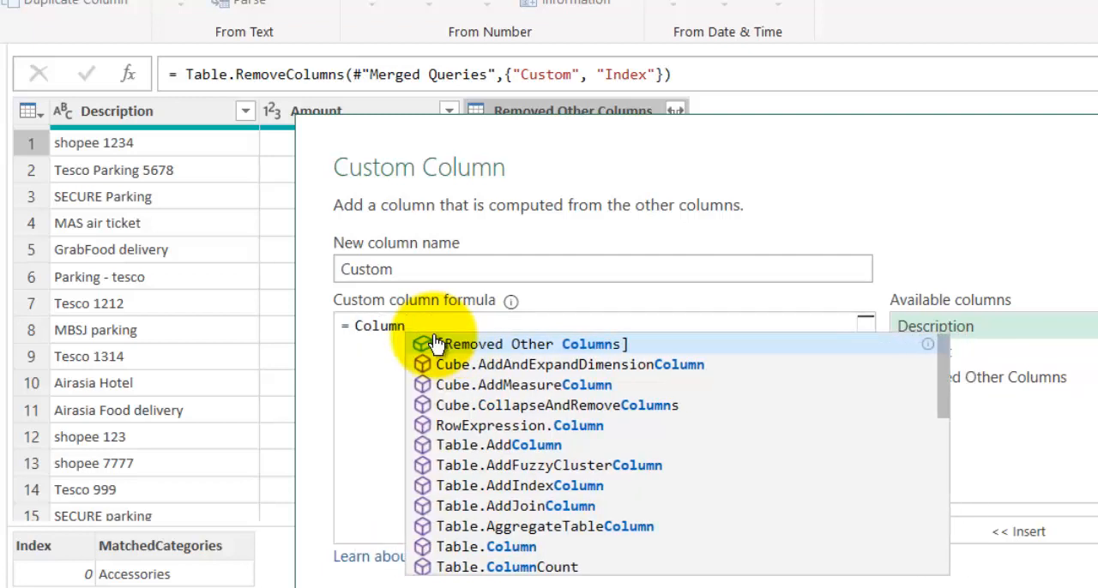
pyautogui.click(541, 549)
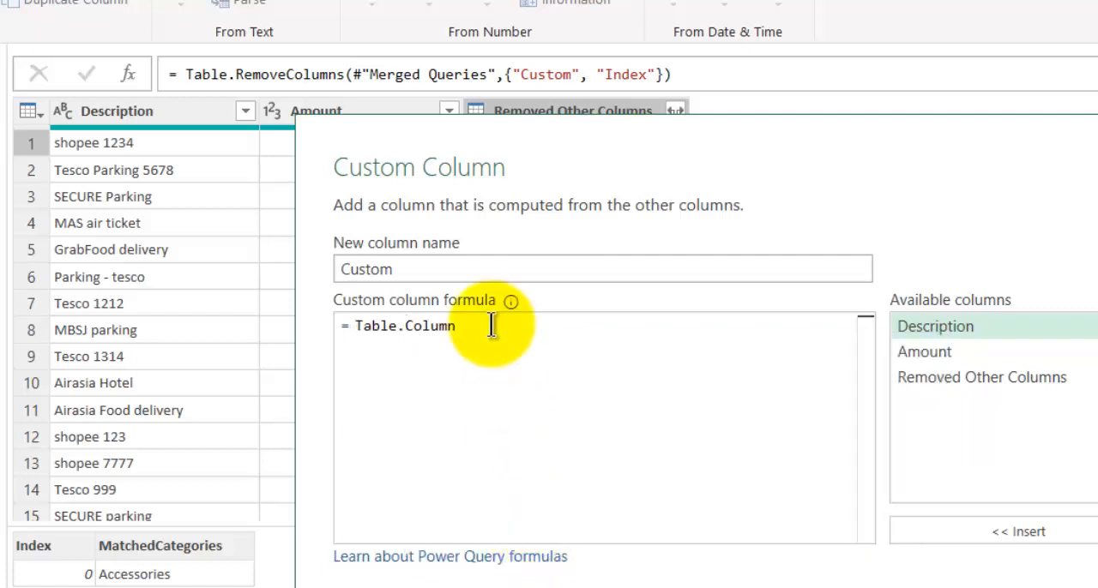
pyautogui.write('(')
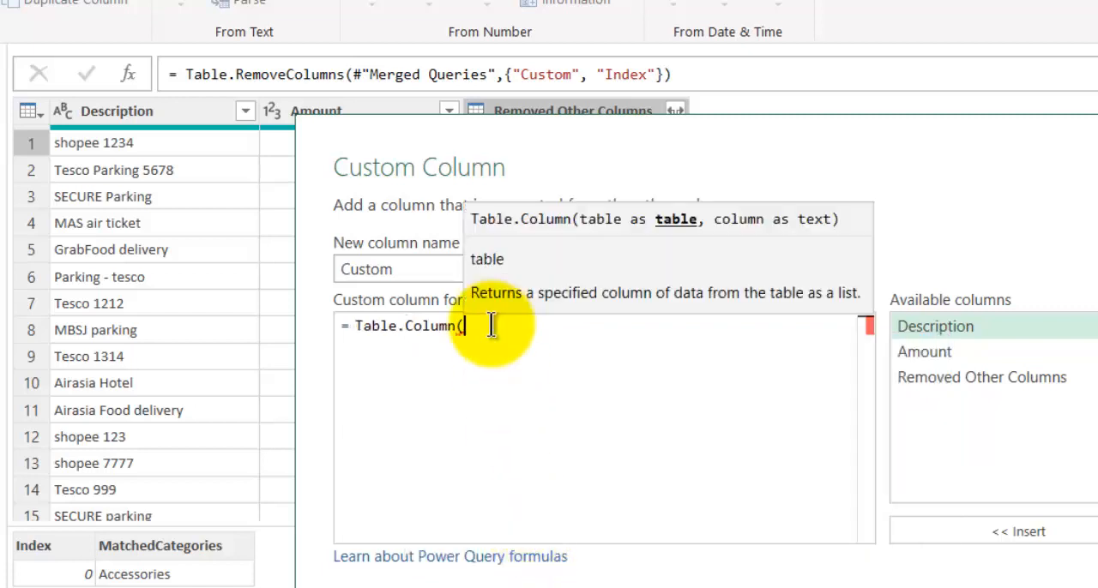
# - Complete the custom column formula as Table.Column([Removed Other Columns],"MatchedCategories")
pyautogui.doubleClick(1030, 376)
pyautogui.moveTo(571, 120); pyautogui.dragTo(671, 258)
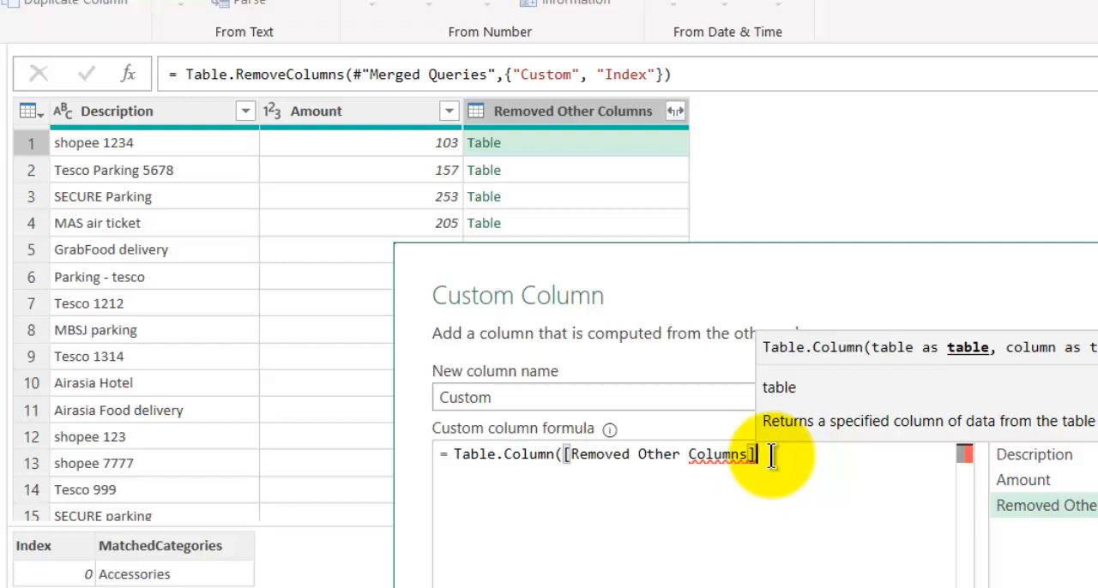
pyautogui.write(',"M')
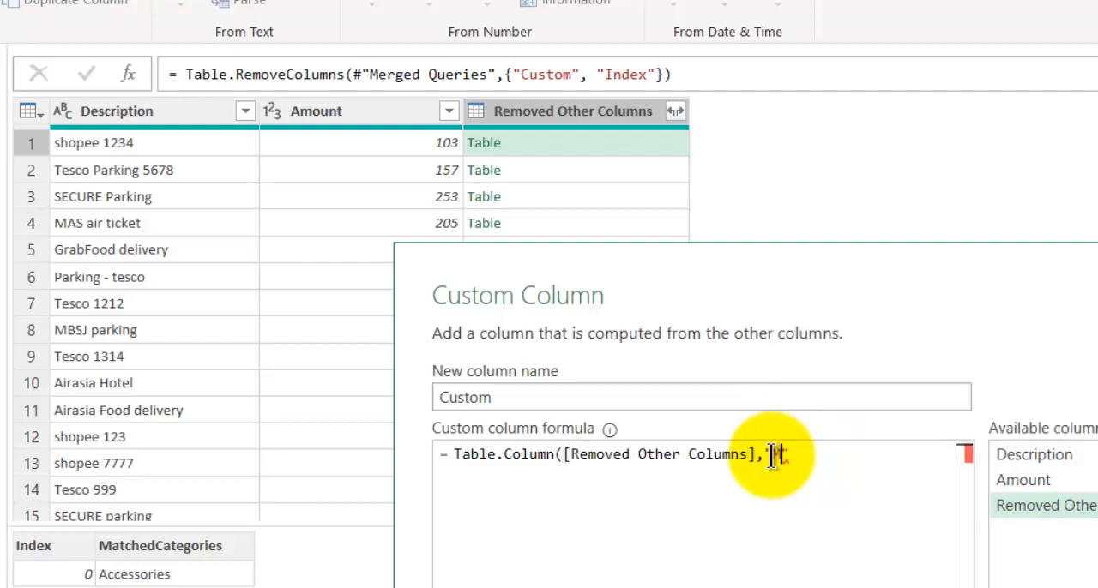
pyautogui.write('atchedCategories"')
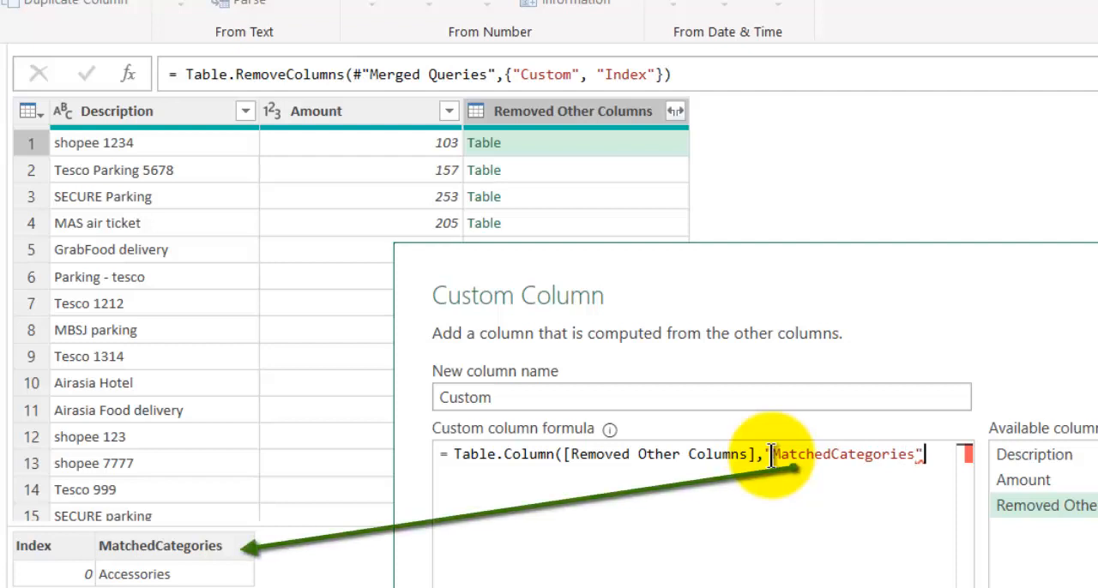
pyautogui.write(')')
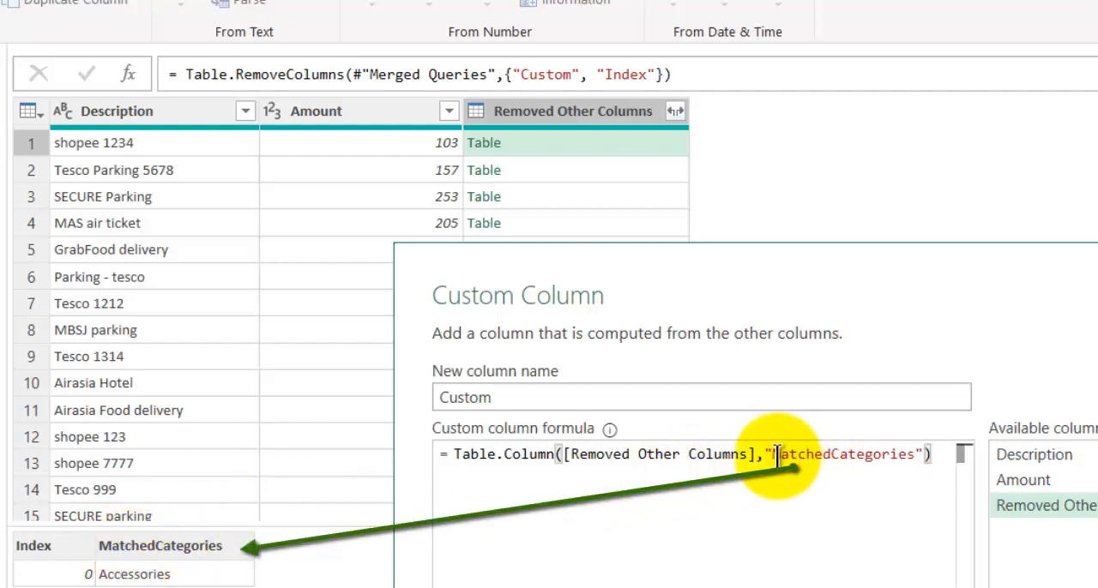
# - Name the new column "matched list", create it, and preview the list in the first row
pyautogui.hotkey('shift', 'Tab')
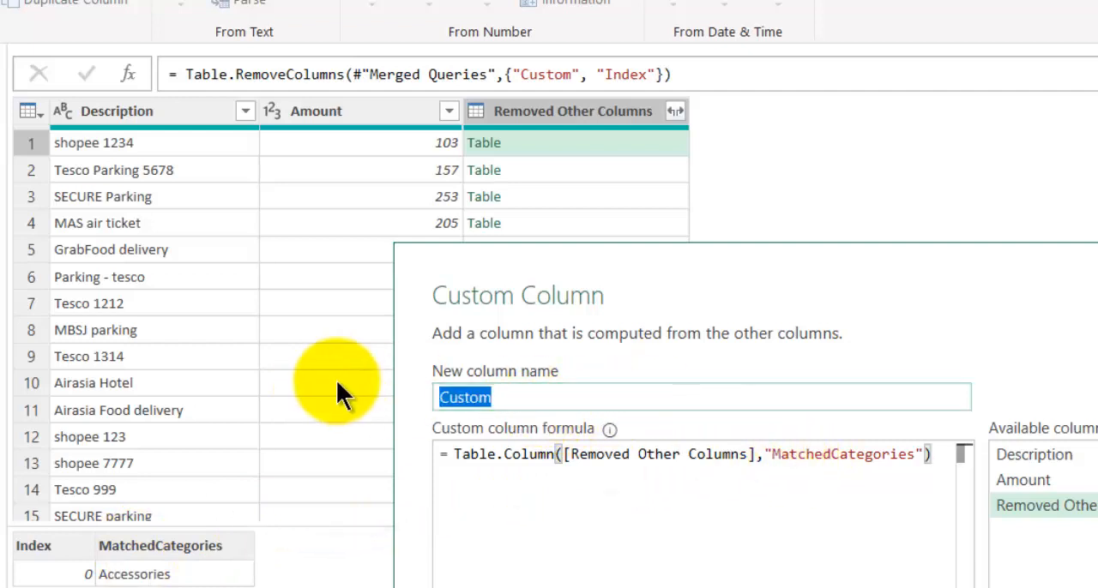
pyautogui.write('matche')
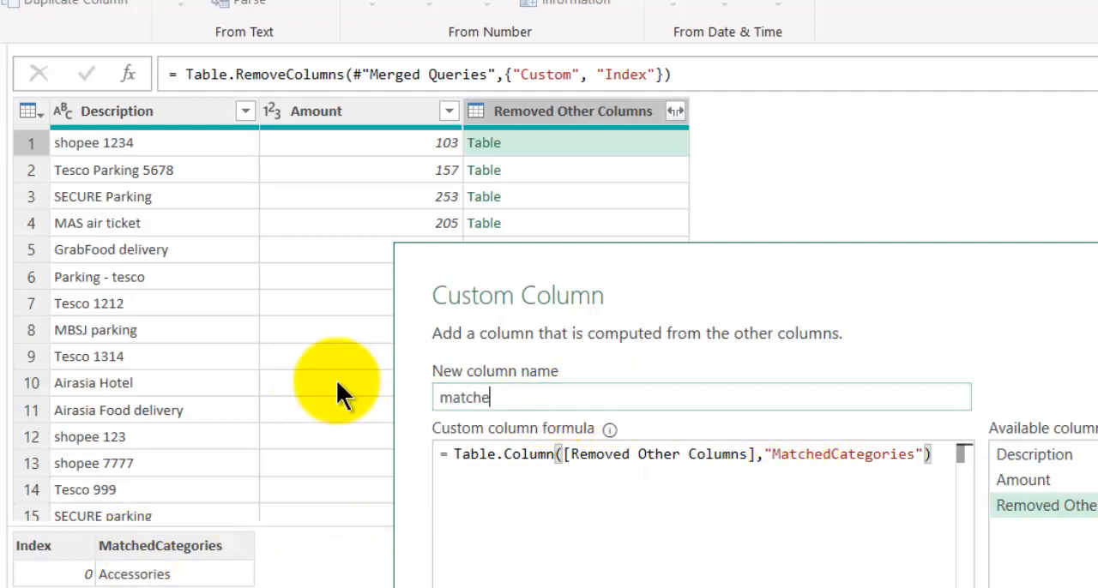
pyautogui.write('d list')
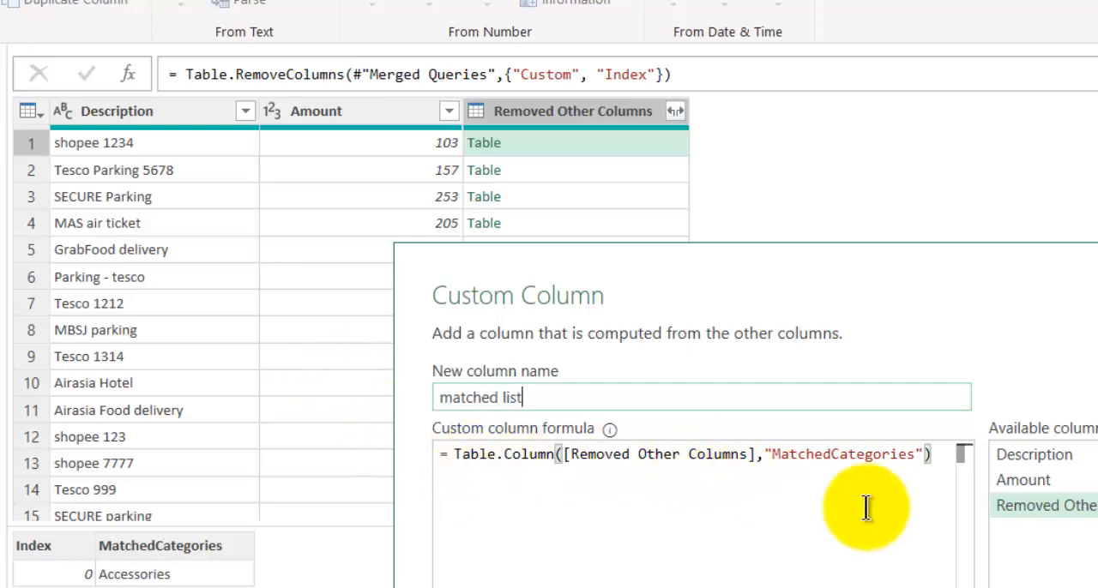
pyautogui.click(919, 585)
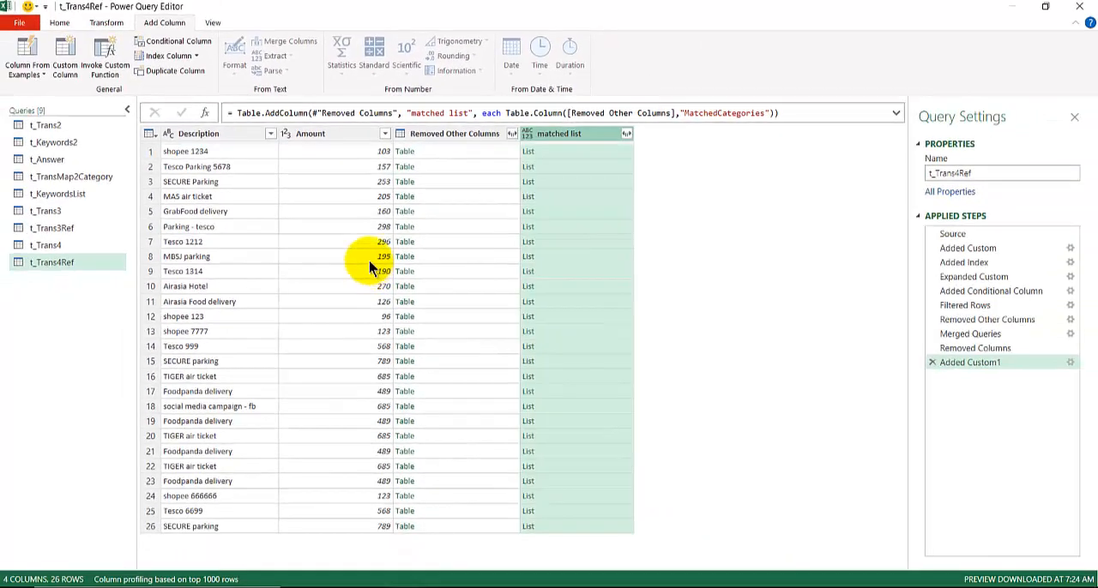
pyautogui.click(567, 153)
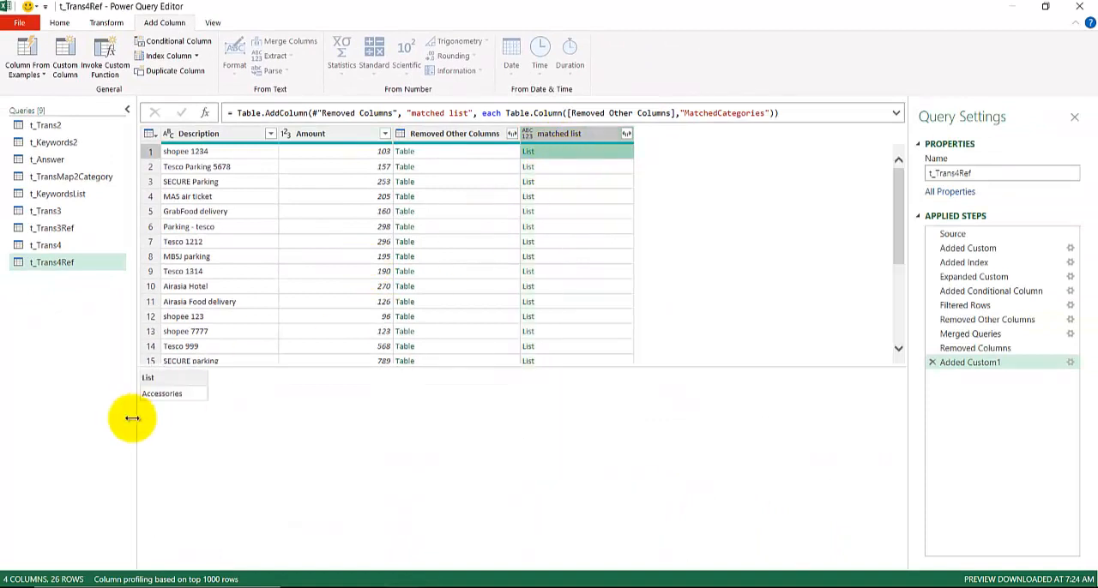
# - Compare the nested table in the first row with the matched lists in the first three rows
pyautogui.click(480, 153)
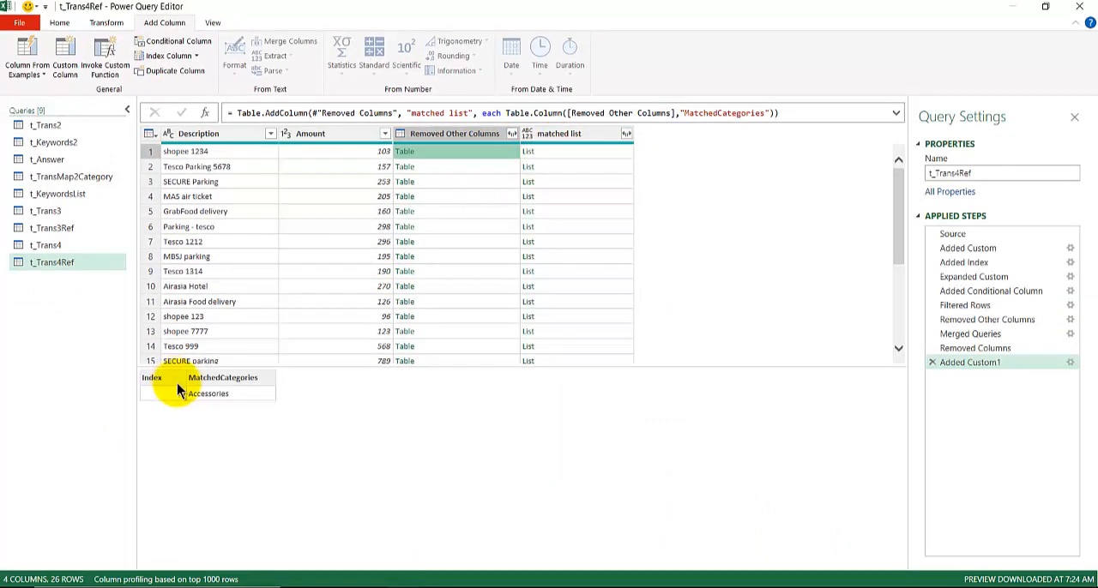
pyautogui.click(564, 151)
pyautogui.click(571, 166)
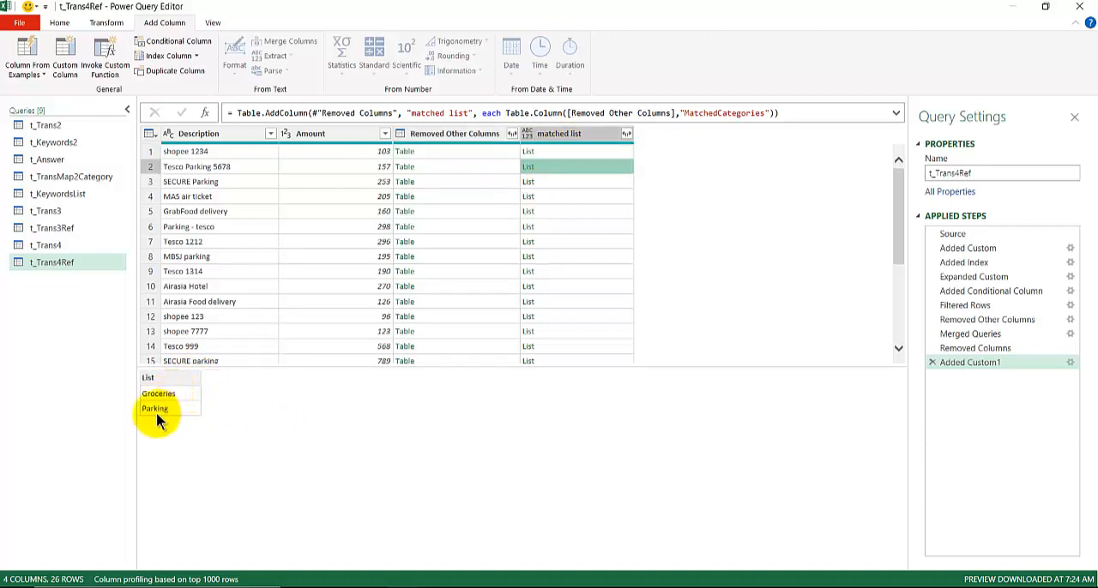
pyautogui.click(573, 183)
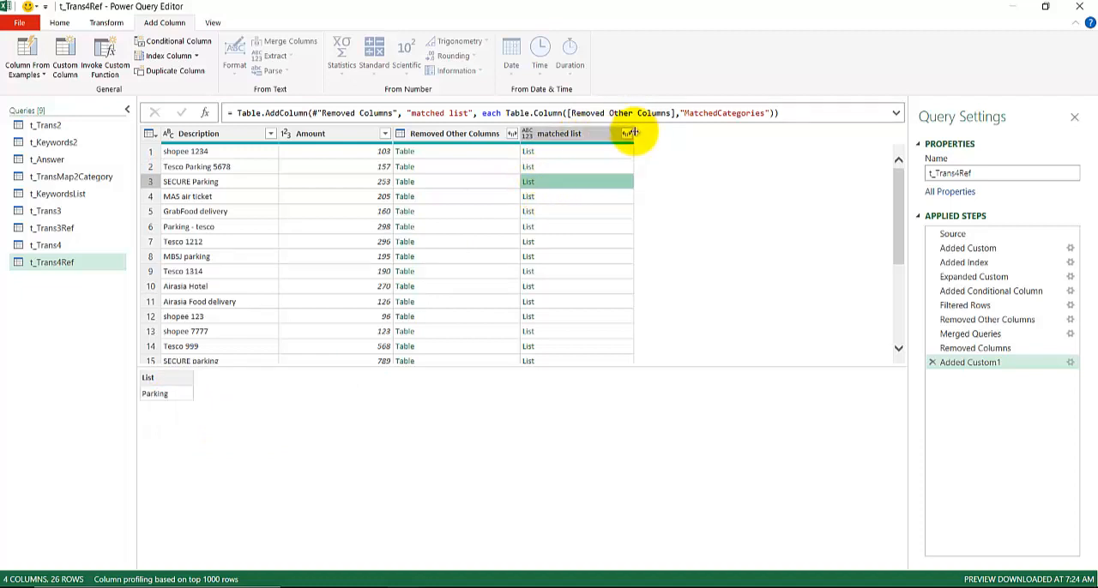
# - Remove the nested-table column named Removed Other Columns from the t_Trans4Ref query
pyautogui.click(483, 135)
pyautogui.rightClick(479, 134)
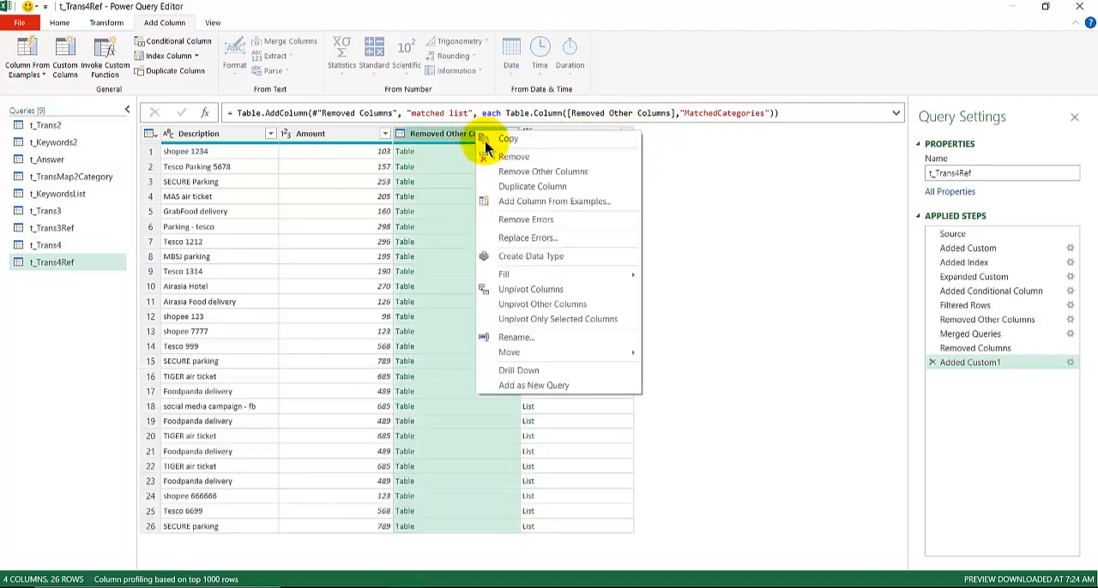
pyautogui.click(513, 156)
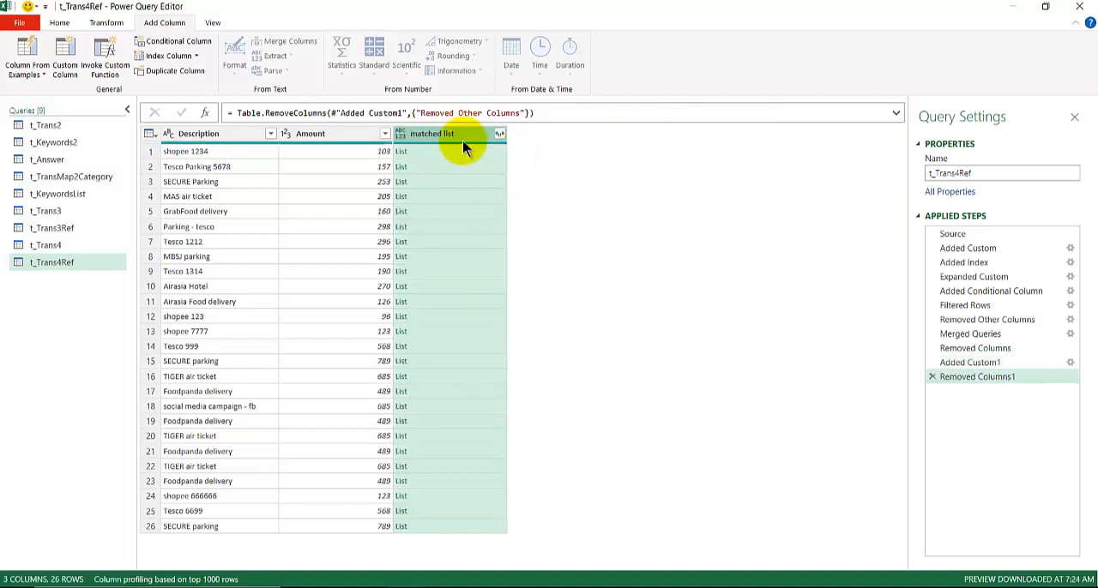
# - Preview the first row's list, and extract the "matched list" column's values as text joined with a comma delimiter
pyautogui.click(486, 152)
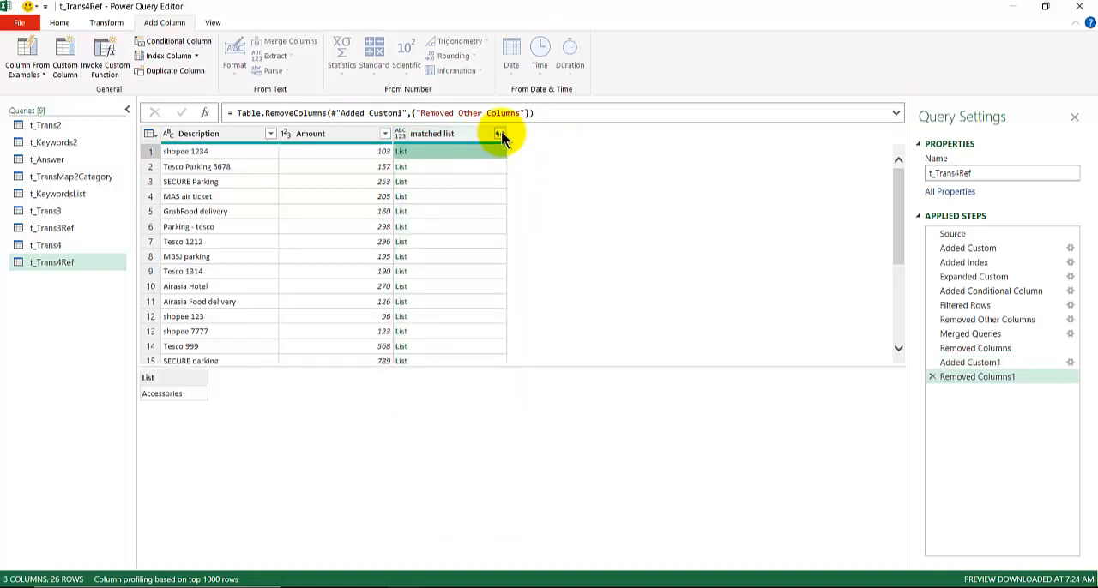
pyautogui.click(499, 134)
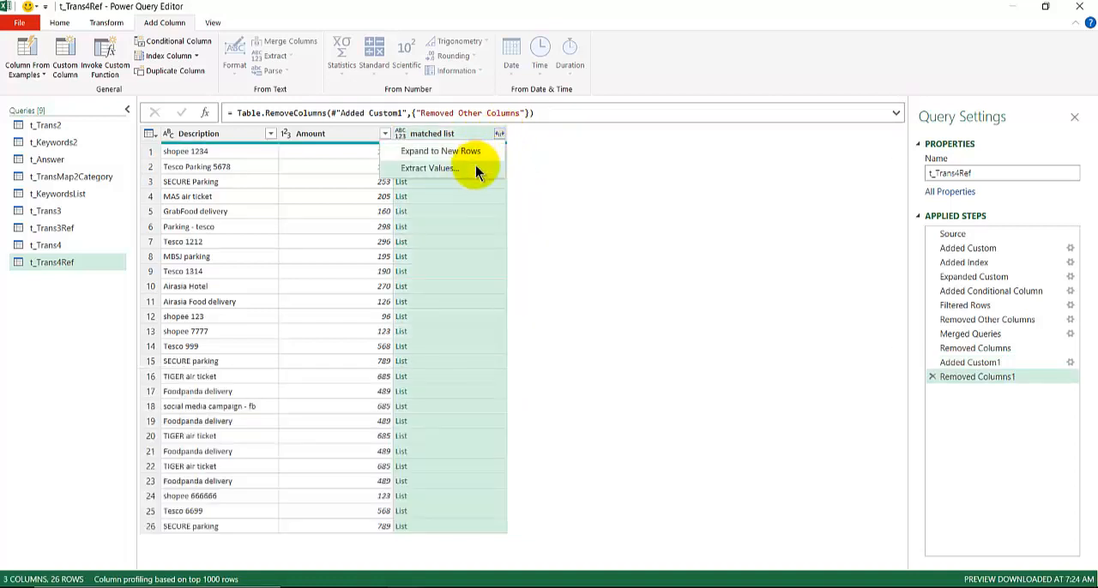
pyautogui.click(476, 169)
pyautogui.click(359, 284)
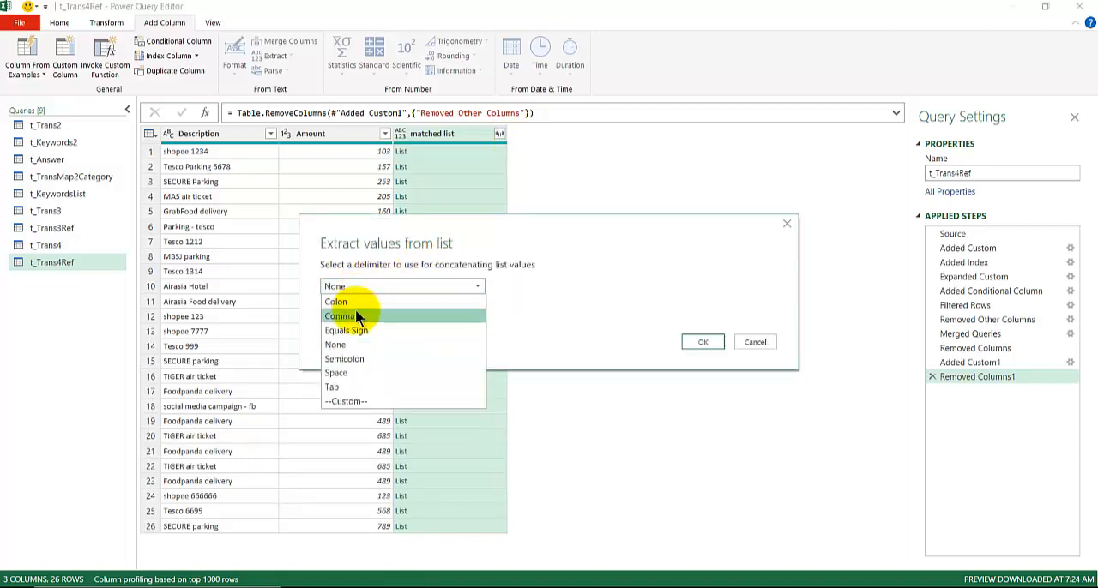
pyautogui.click(356, 316)
pyautogui.click(707, 343)
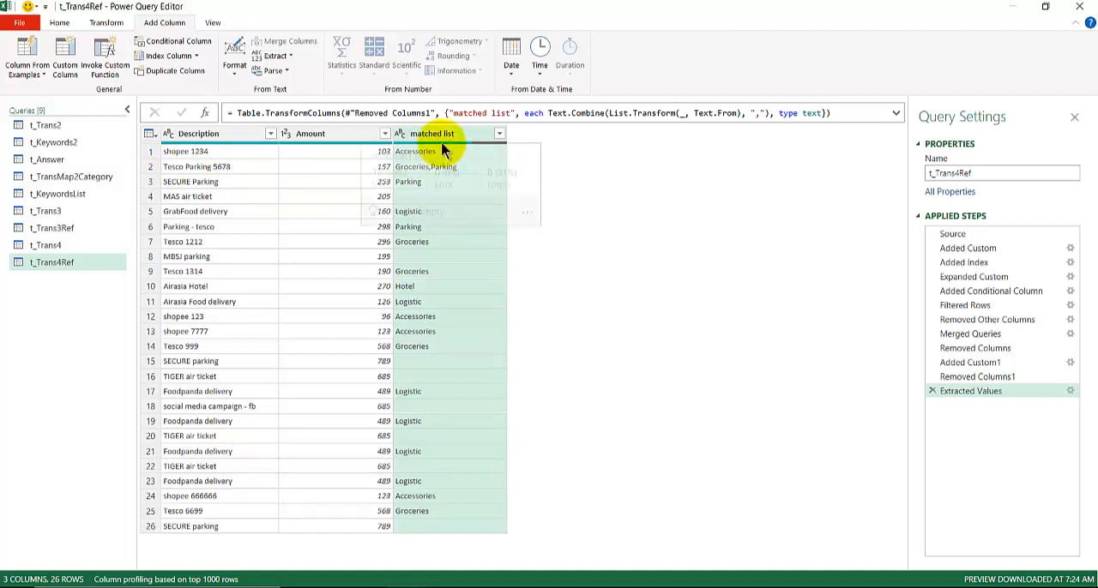
# - Check the search words and categories in the t_KeywordsList query against the descriptions in t_Trans4Ref
pyautogui.moveTo(441, 141)
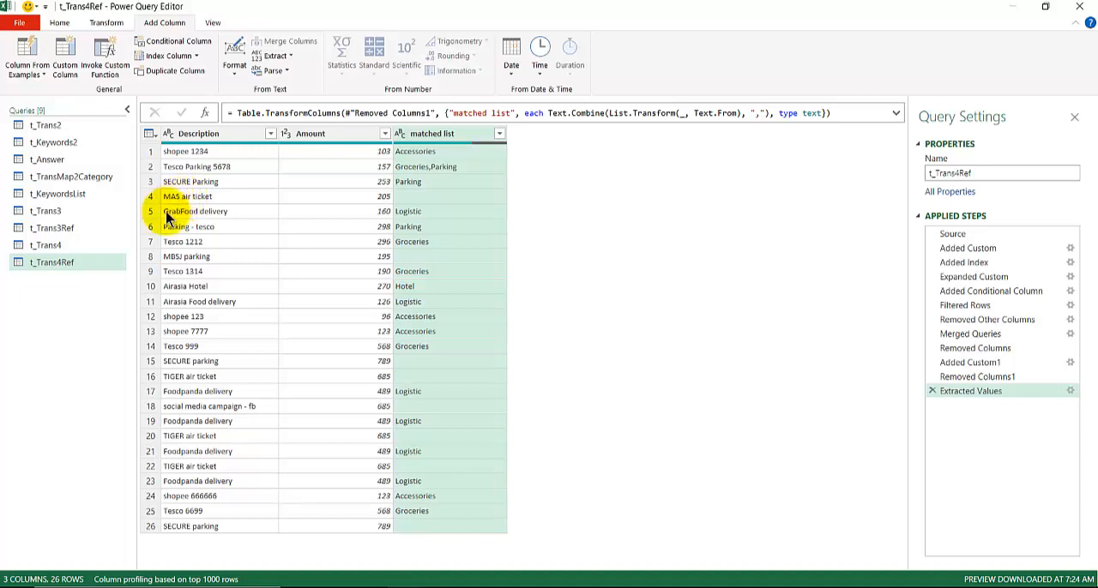
pyautogui.click(92, 193)
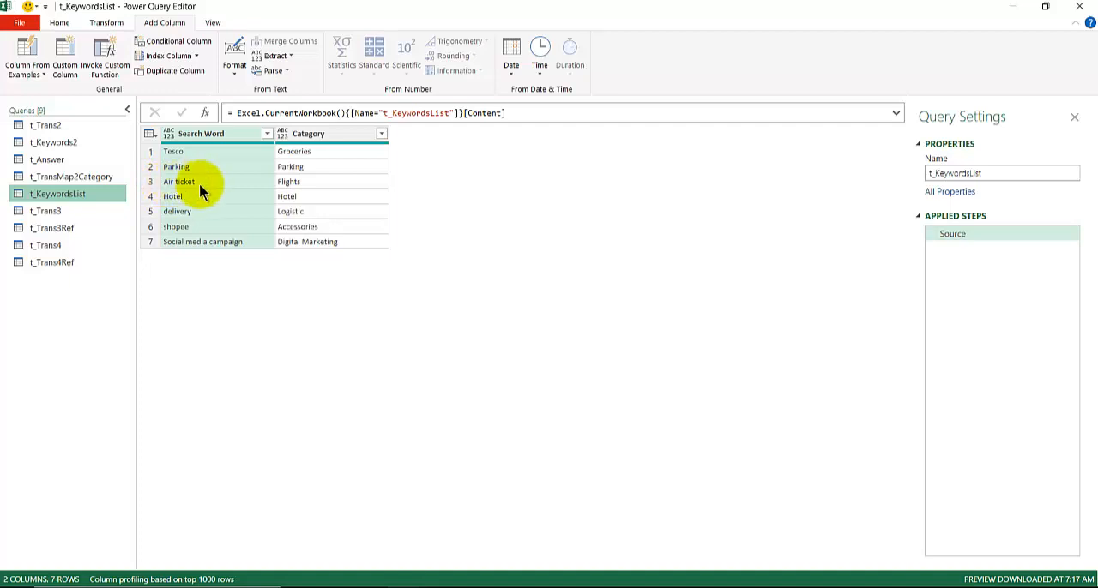
pyautogui.click(96, 258)
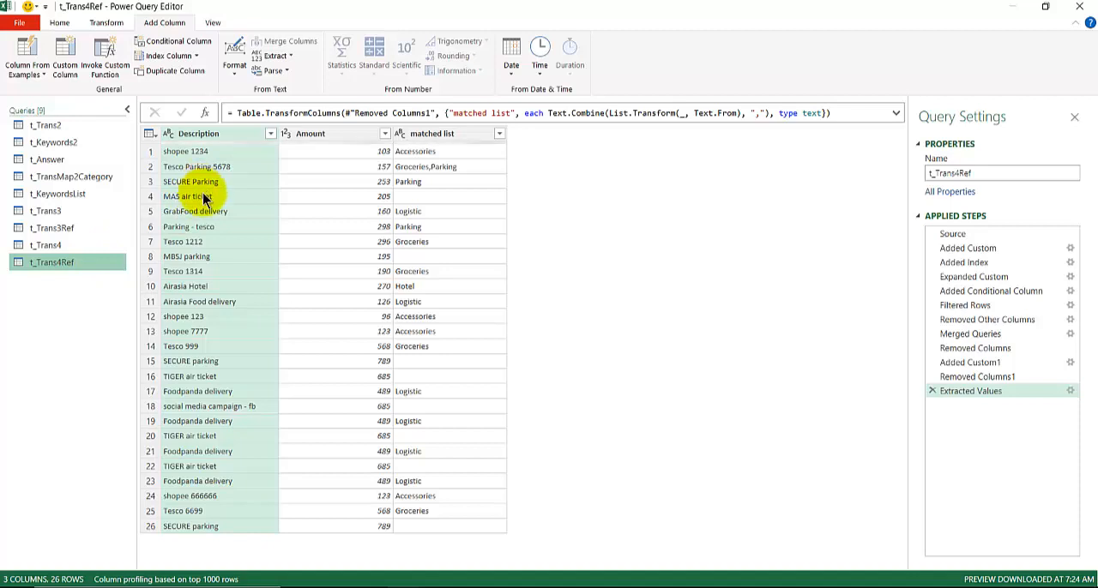